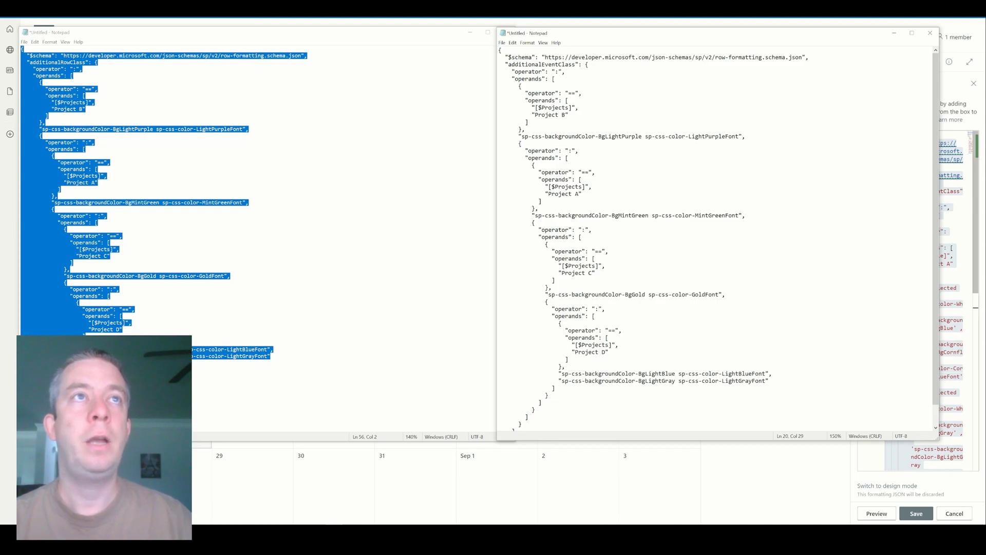
Replace the CalendarView formatting JSON in SharePoint with the full additionalEventClass JSON from the Notepad file.
key(ctrl+a)
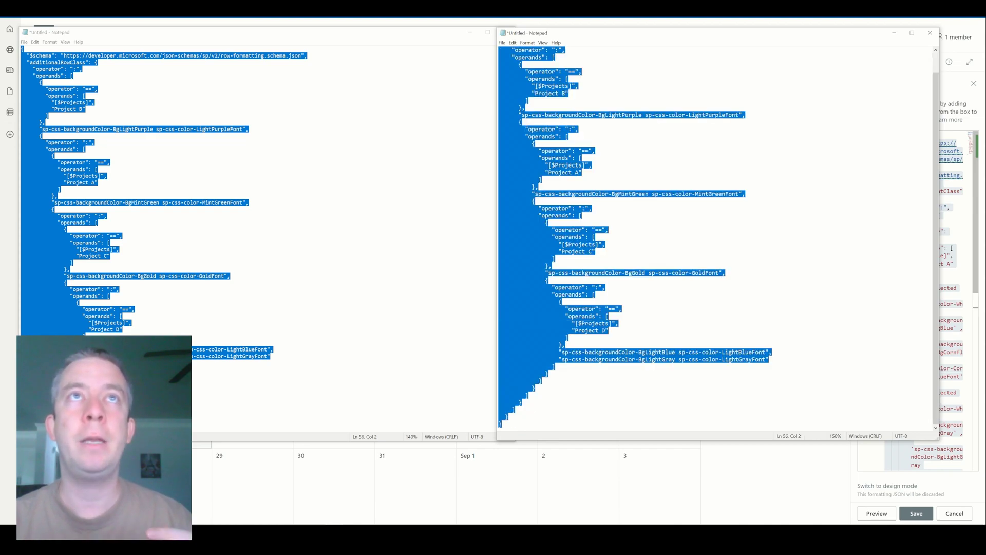
key(alt+Tab)
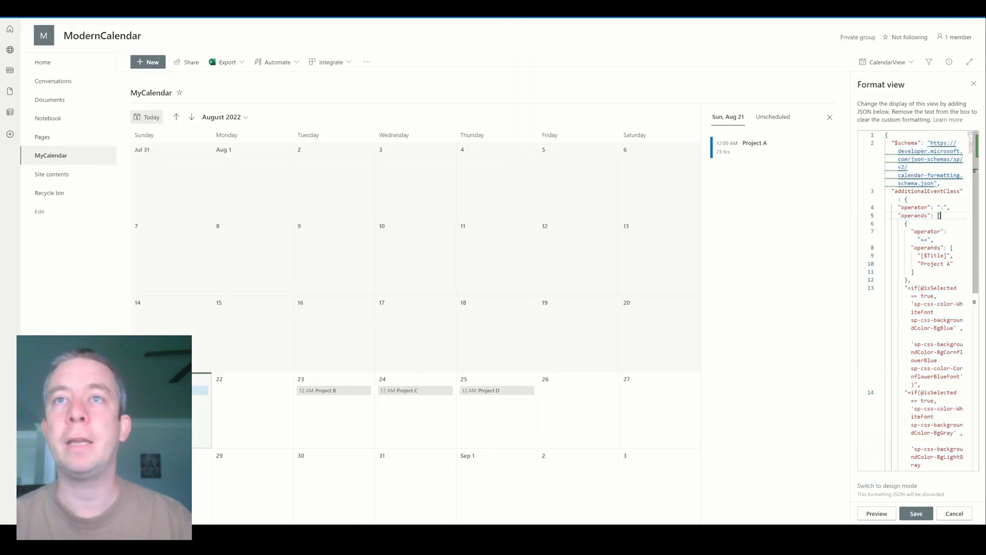
key(ctrl+a)
key(ctrl+v)
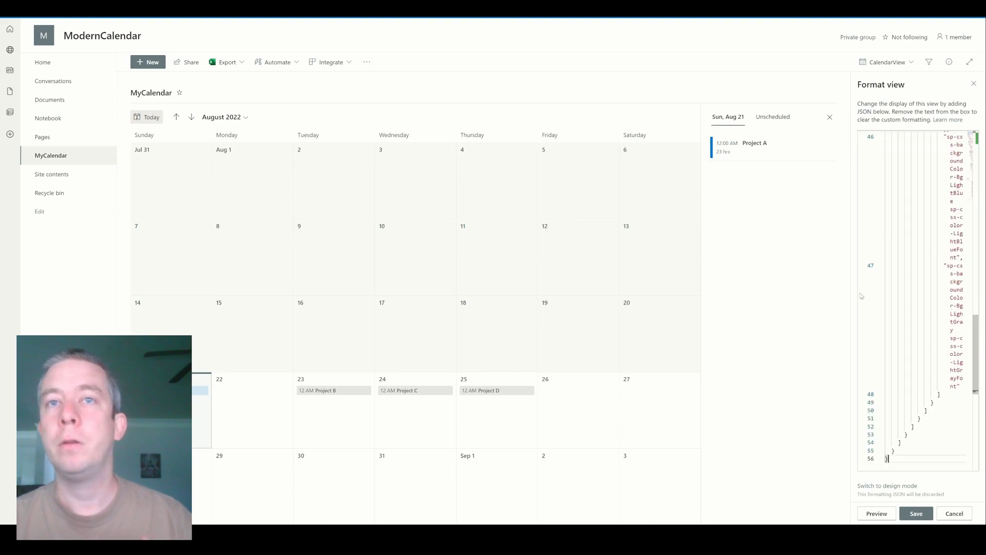
Widen the Format view pane to review the pasted JSON, save the calendar formatting and close the pane.
drag(851, 294, 736, 289)
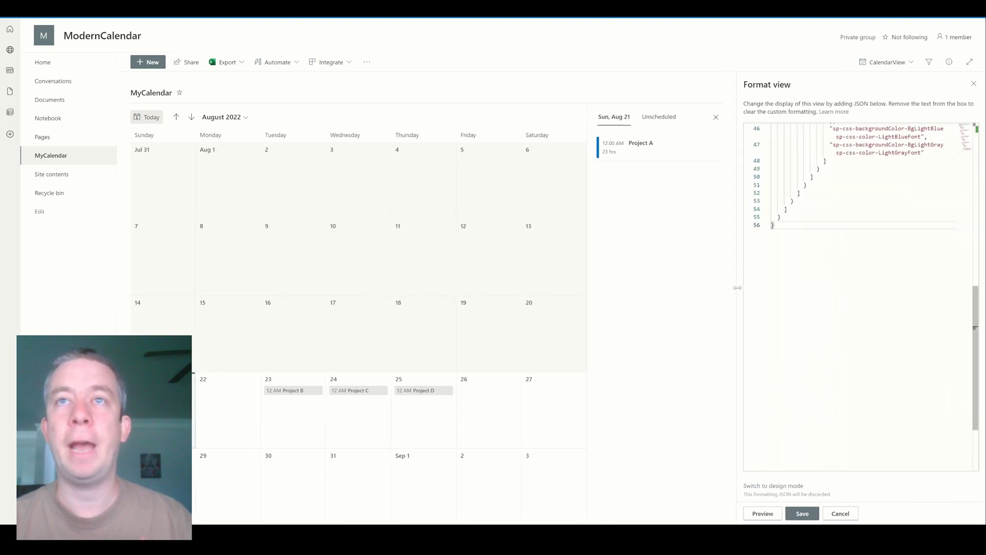
drag(972, 334, 975, 172)
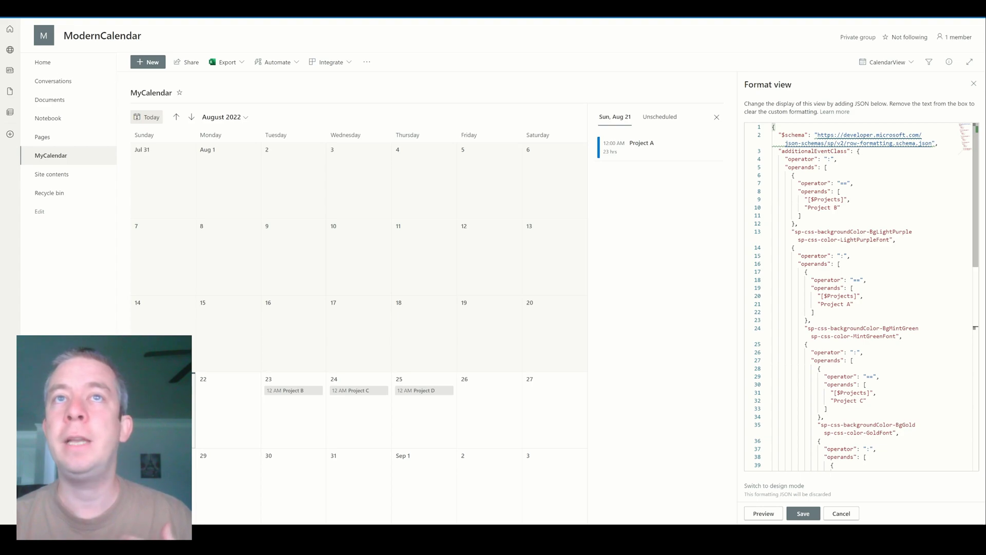
scroll(858, 297, down, 4)
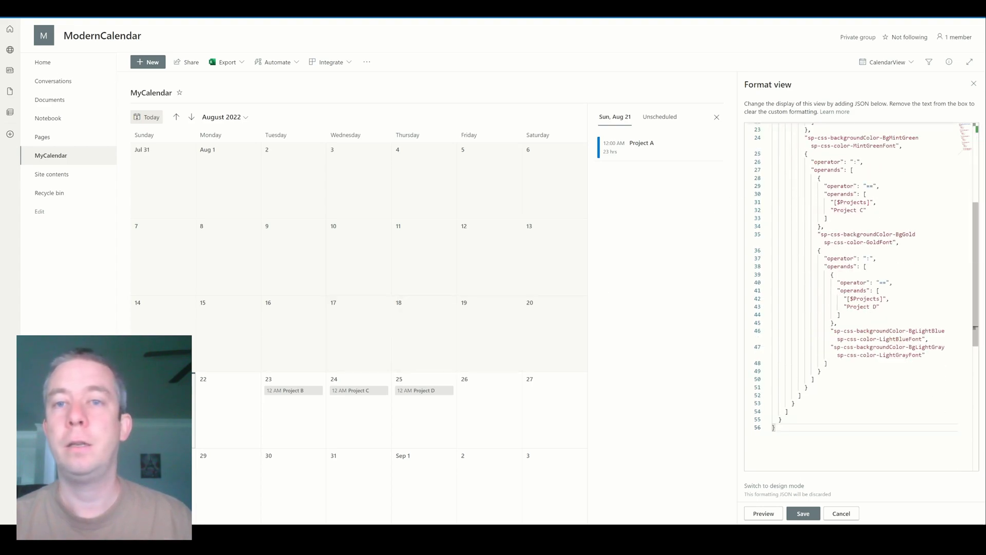
click(791, 513)
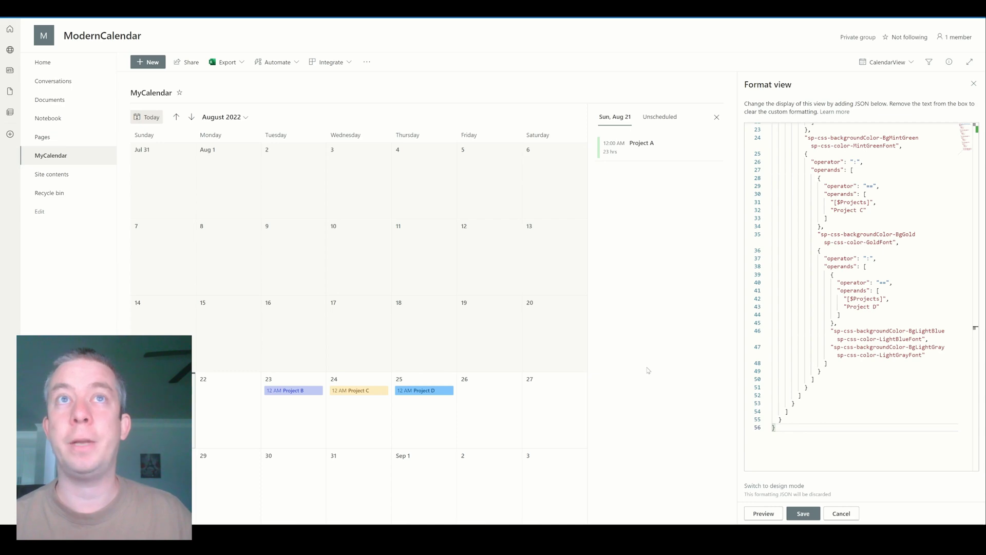
click(973, 83)
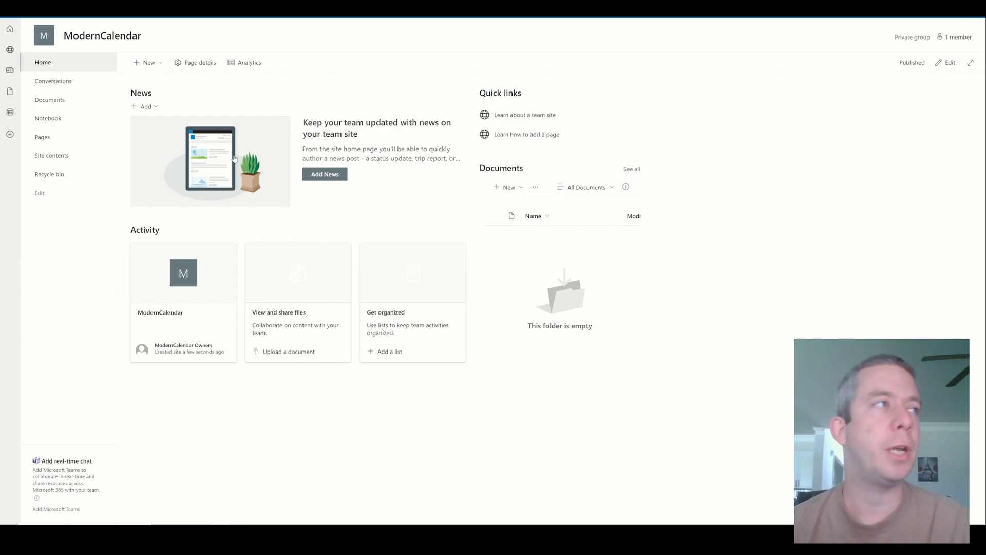
Create a blank list named MyCalendar from the ModernCalendar site contents, keeping it shown in site navigation.
click(75, 158)
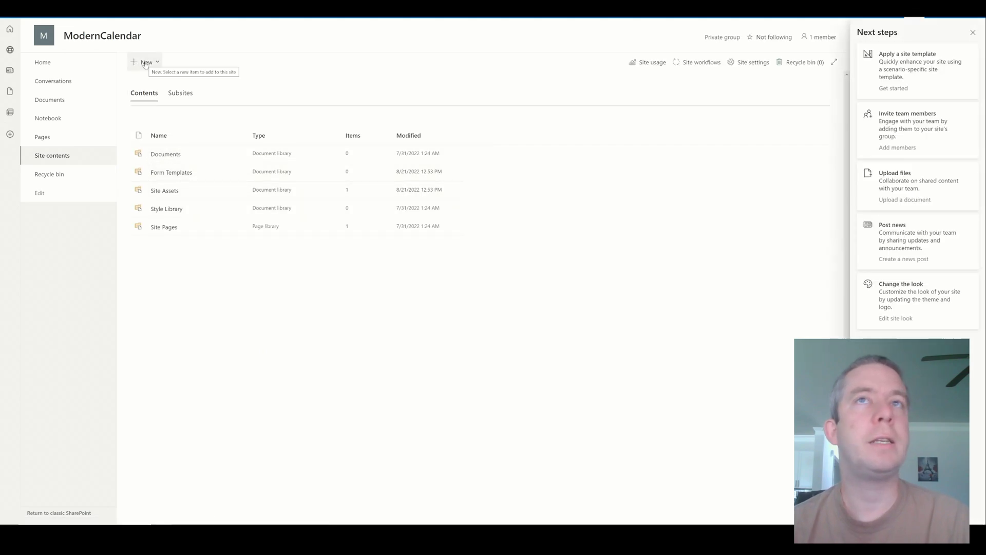
click(145, 62)
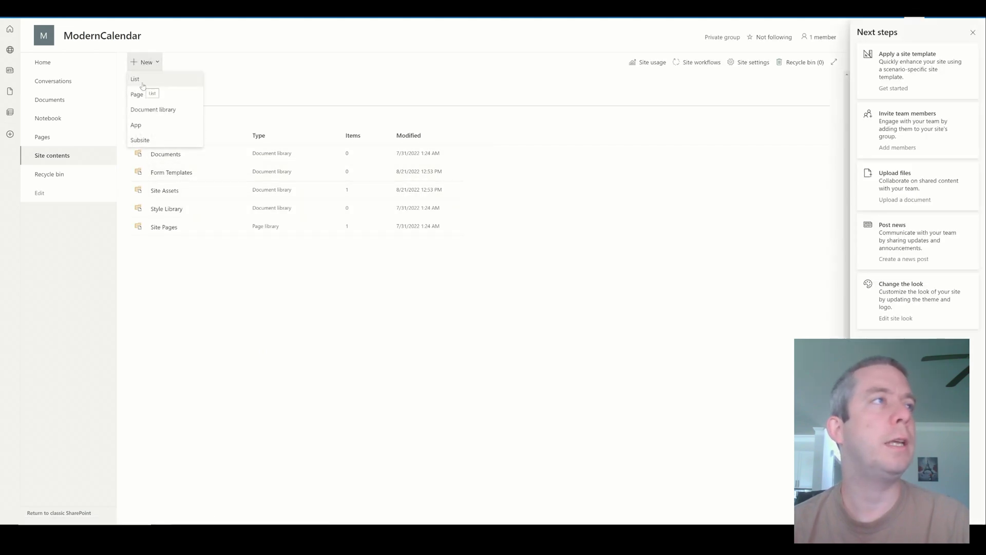
click(135, 79)
click(282, 162)
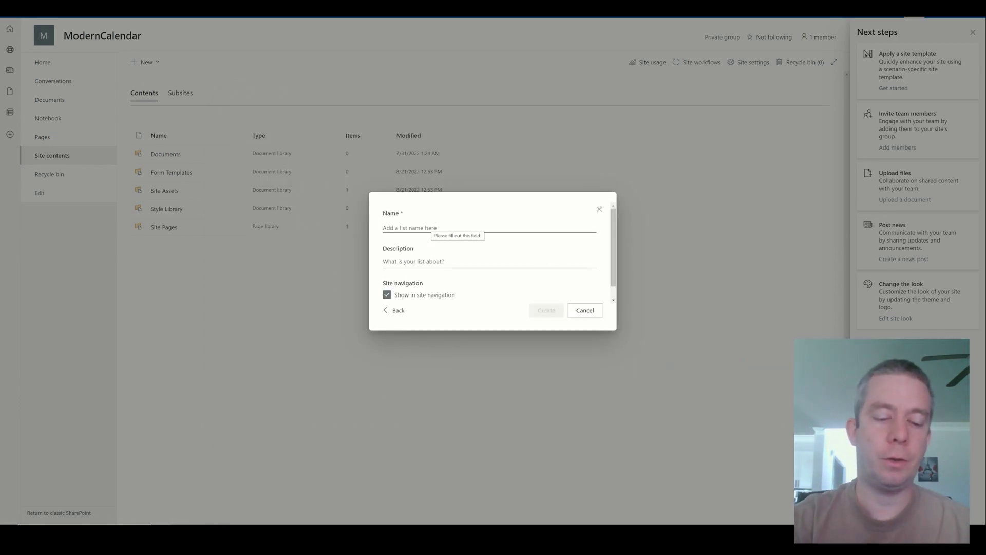
text(MyCalendar)
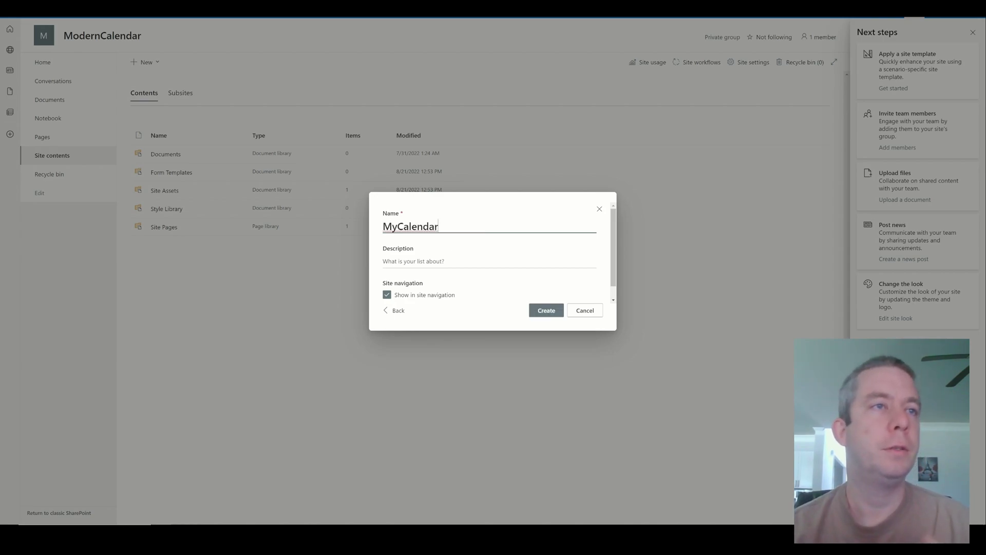
click(546, 310)
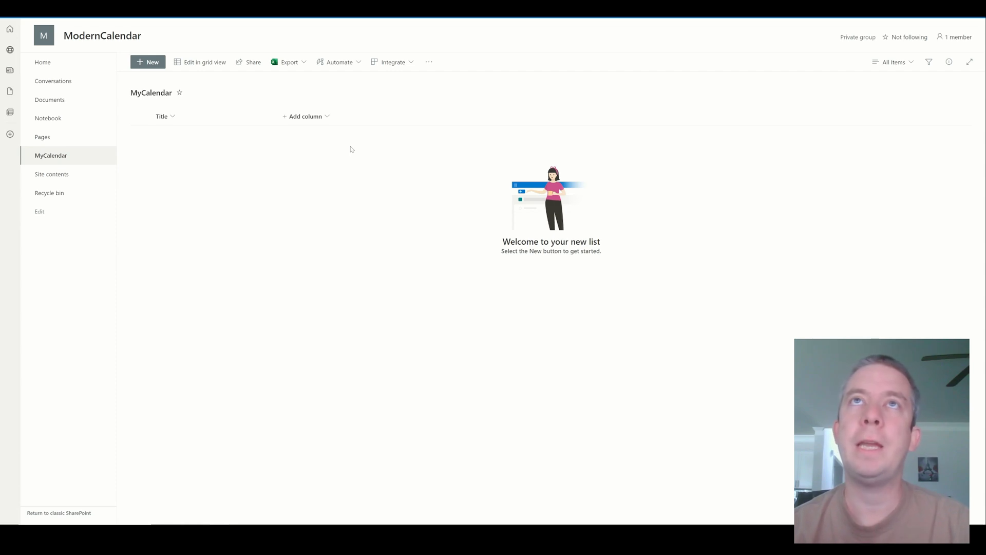
Add a Date and time column named StartDate to the MyCalendar list with Include Time set to Yes.
click(317, 116)
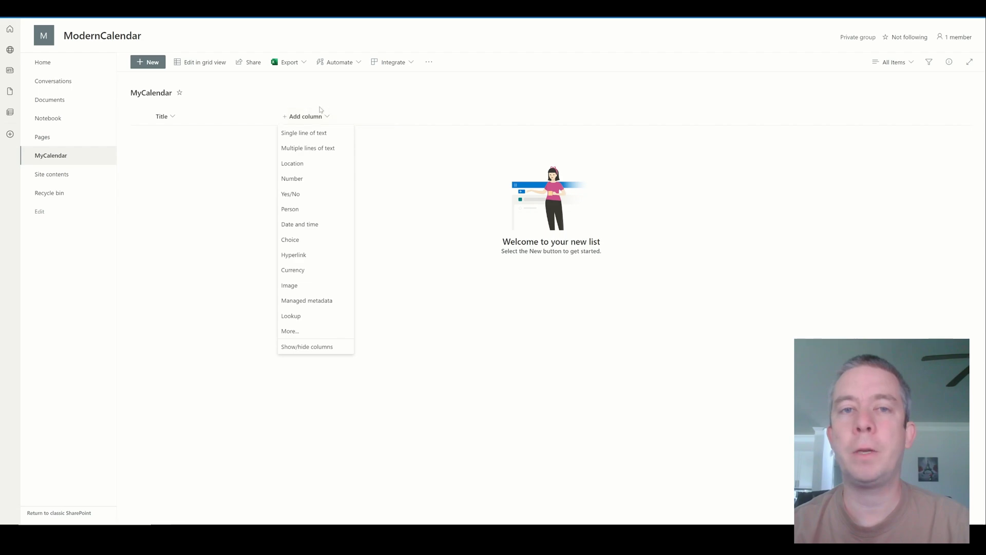
click(306, 224)
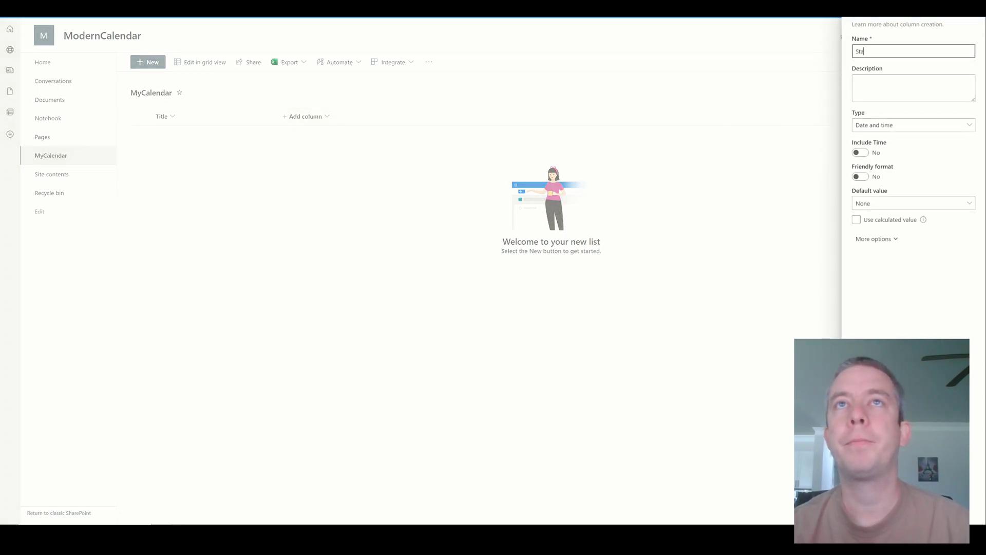
text(StartDate)
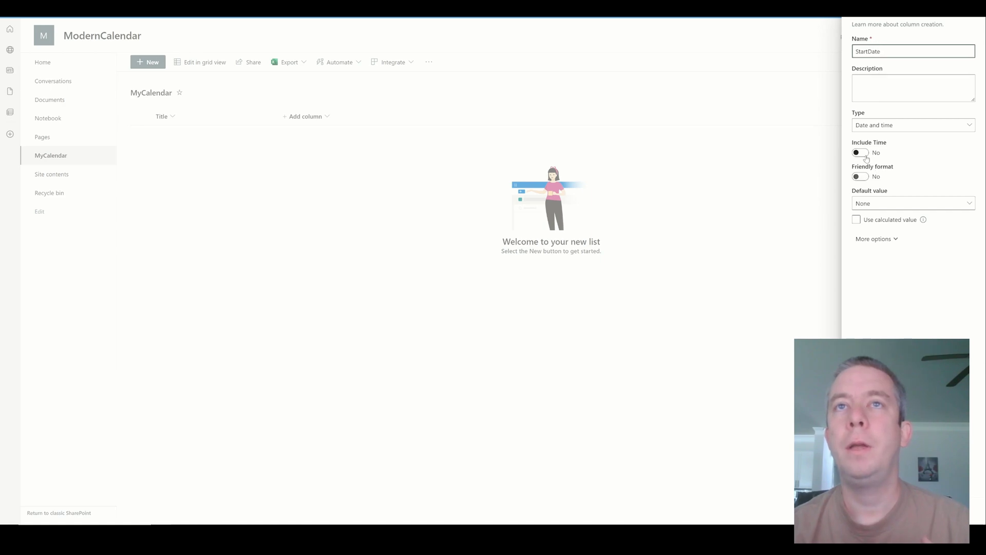
click(861, 153)
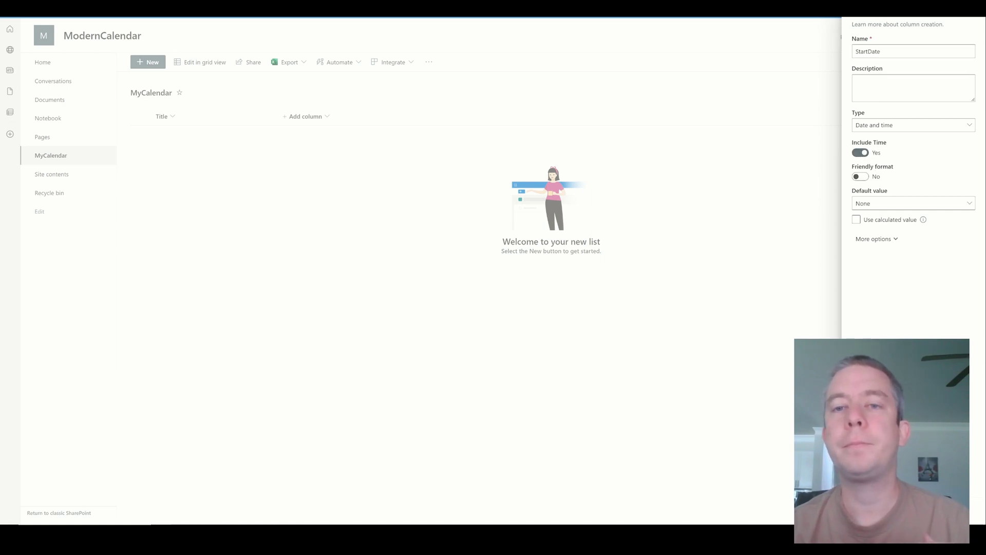
click(863, 511)
Add a Date and time column named EndDate to the MyCalendar list with Include Time set to Yes.
click(371, 118)
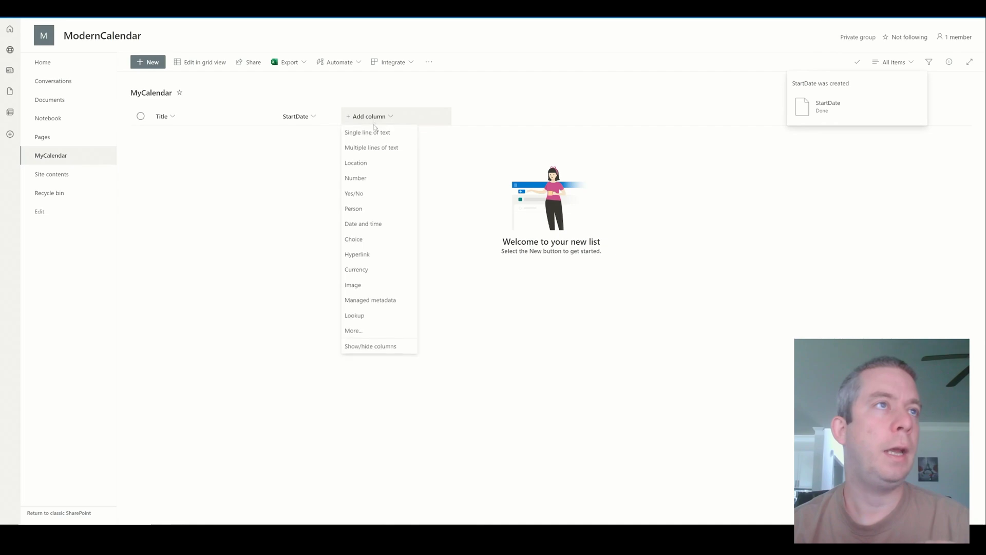
click(365, 224)
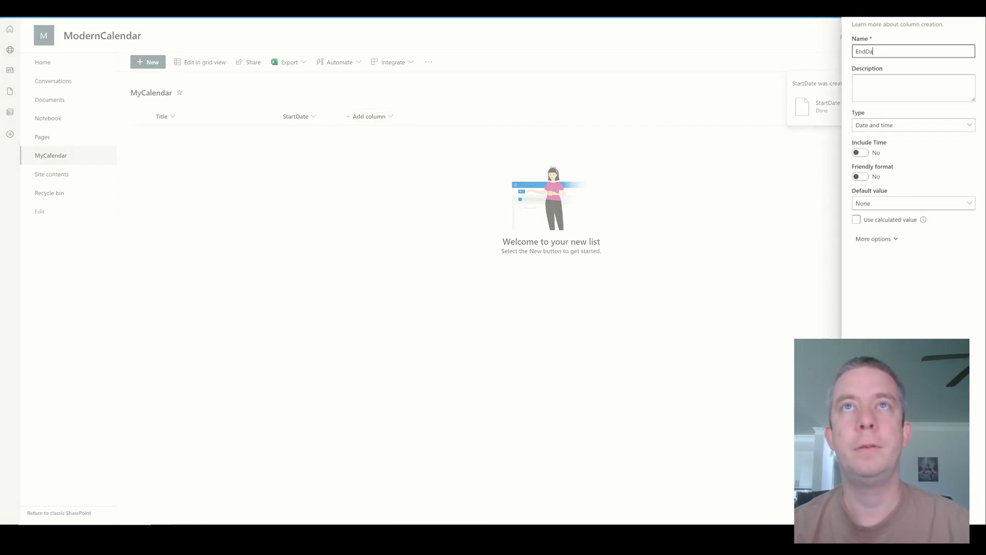
click(867, 154)
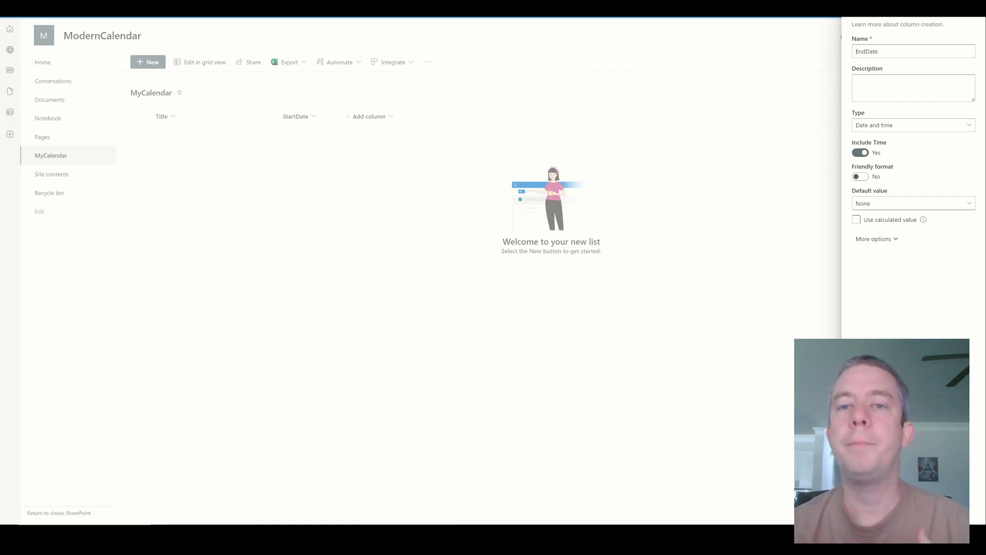
click(863, 506)
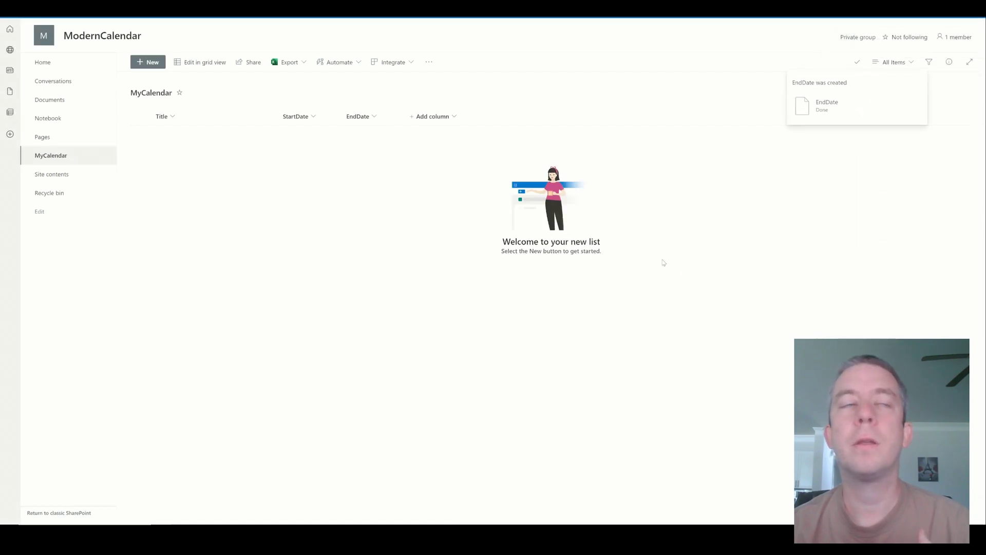
Start a new Choice column in the MyCalendar list and name it Projects.
click(438, 117)
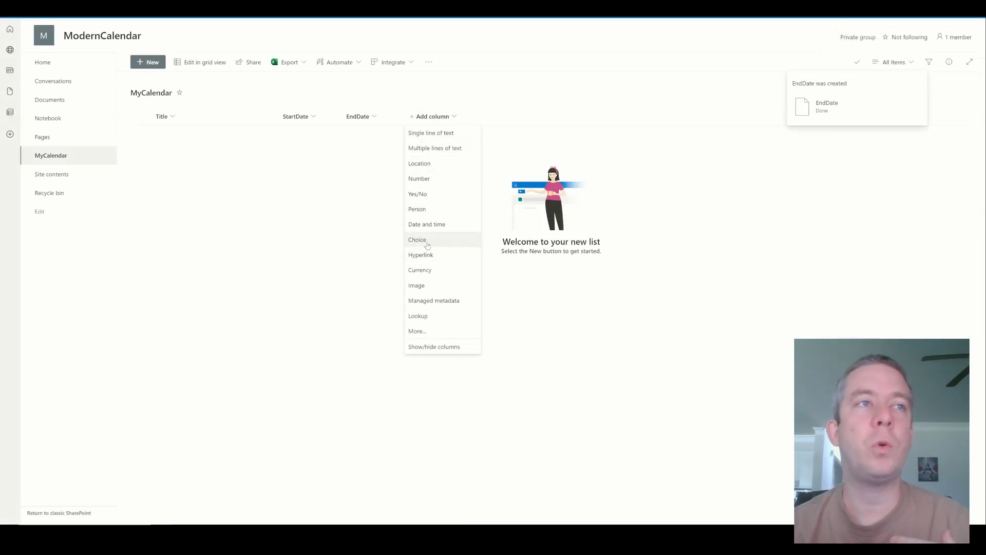
click(494, 193)
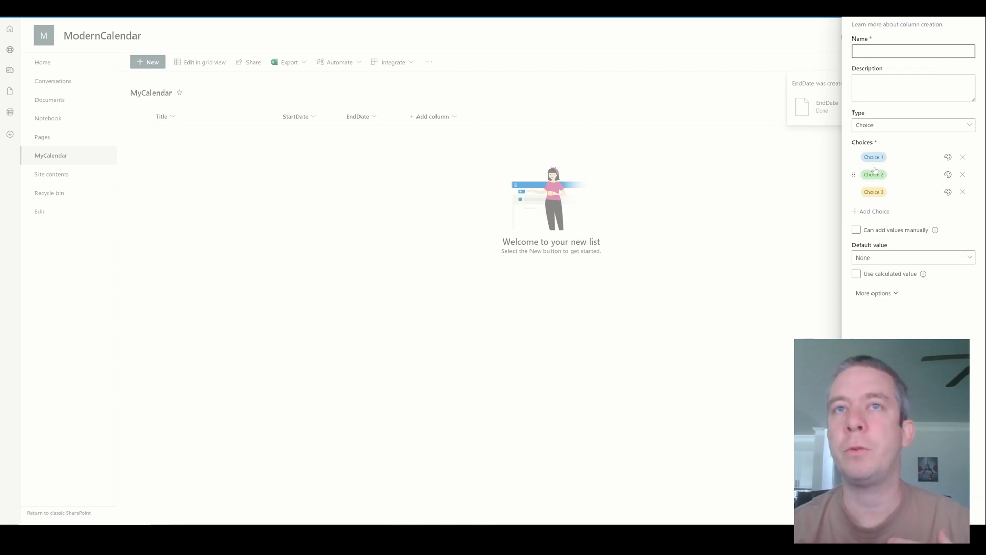
click(904, 51)
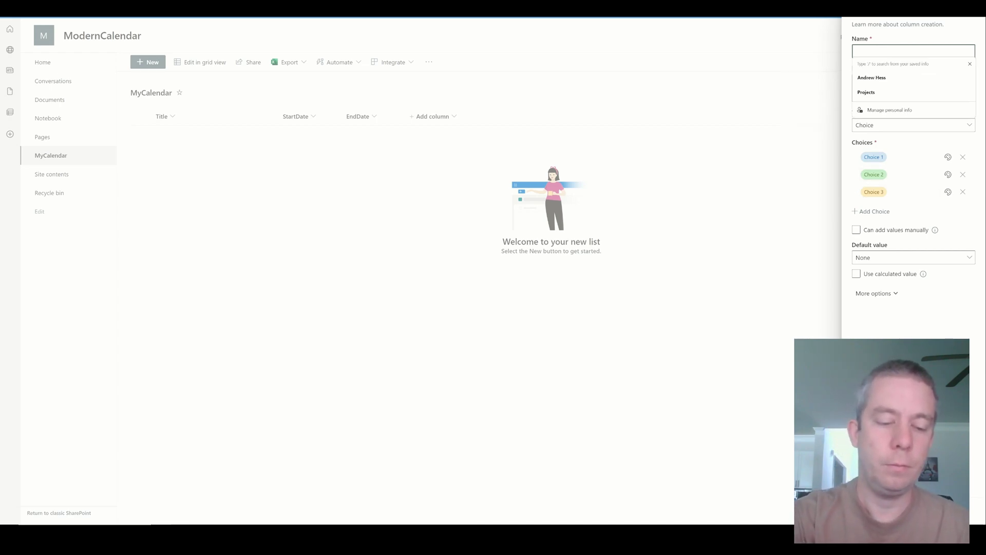
text(Projects)
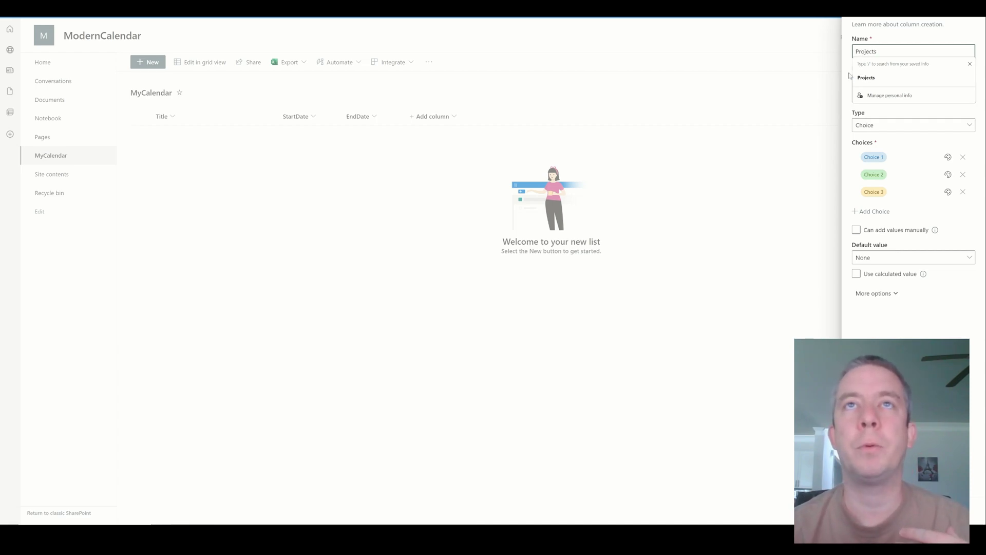
click(839, 111)
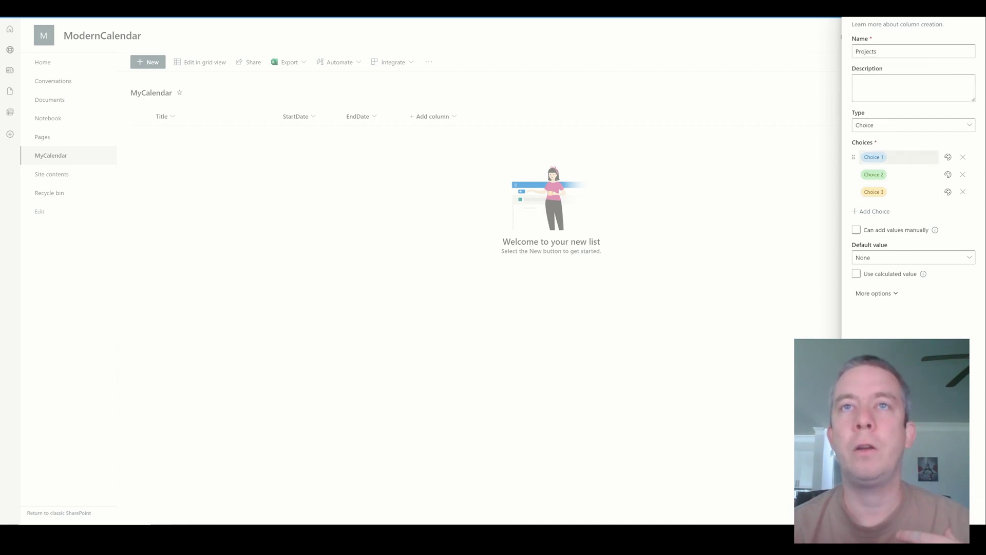
Define the choices Project A, Project B, Project C and Project D for the Projects column and save the column.
click(924, 157)
text(Project A)
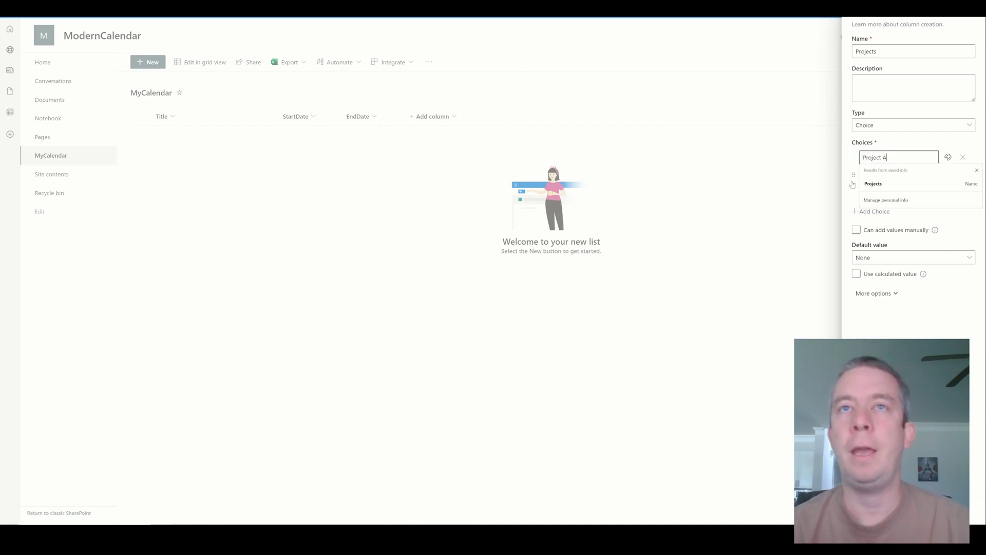
key(Return)
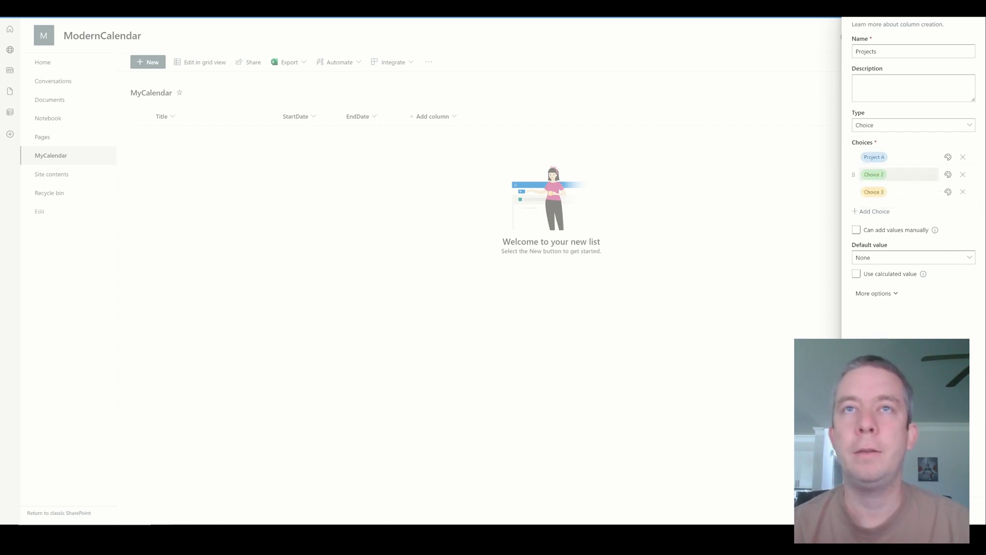
text(Project B)
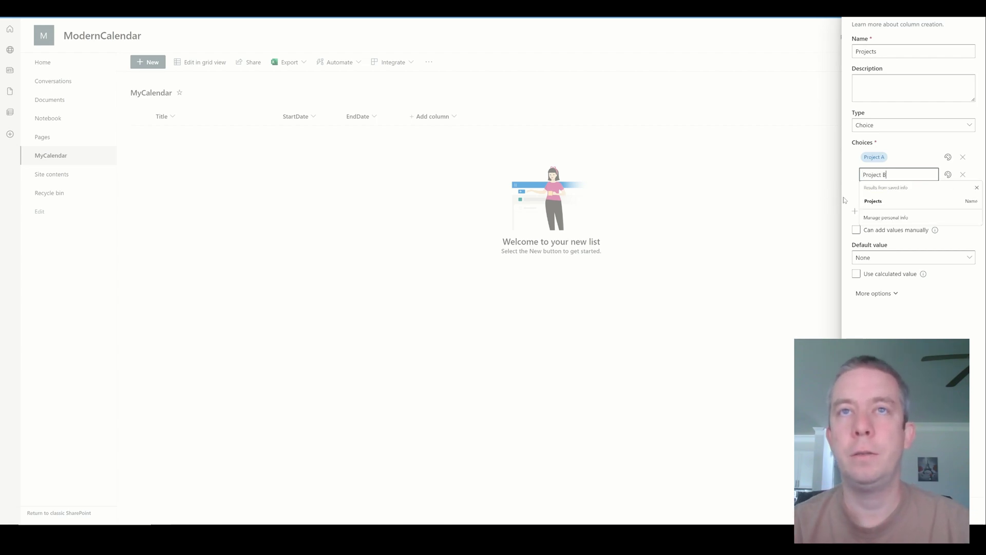
key(Return)
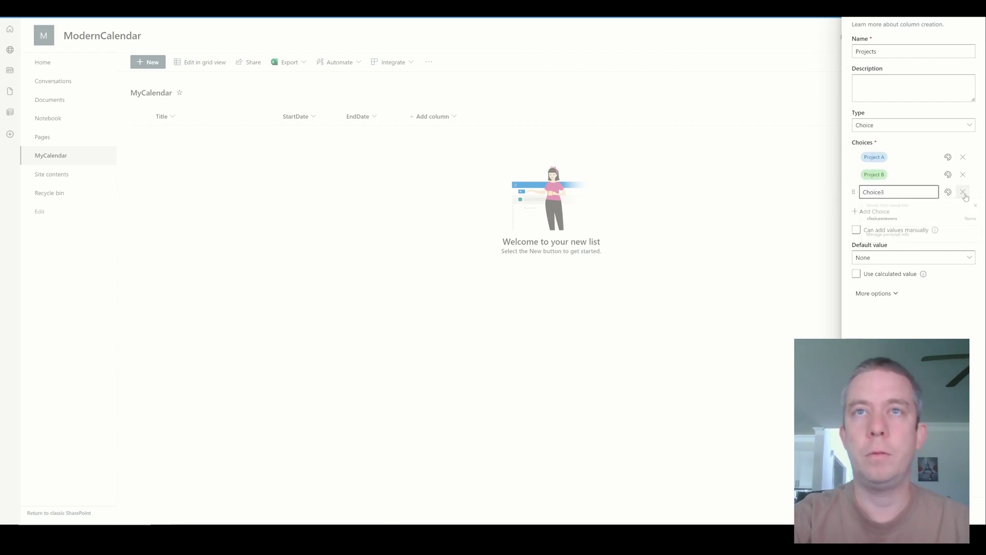
key(BackSpace)
text(Proje)
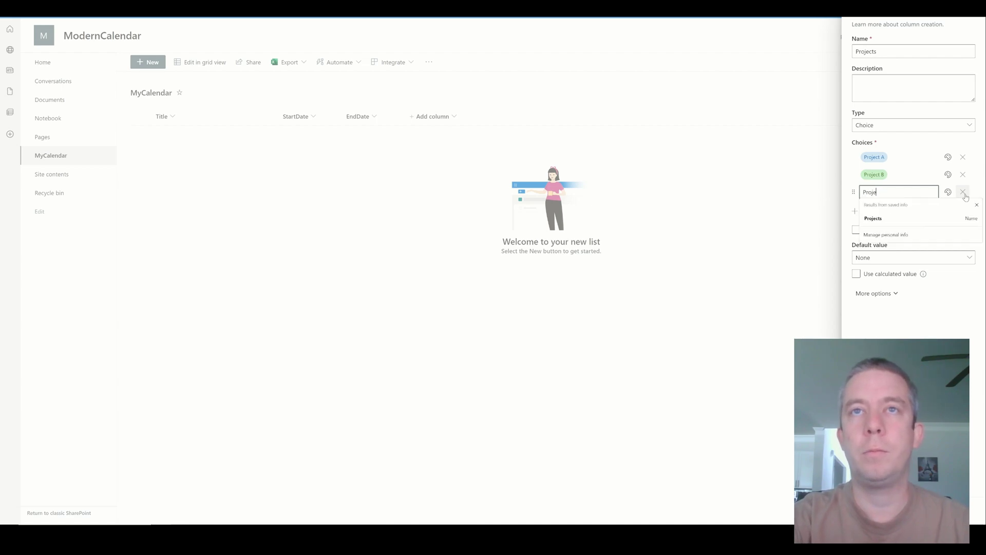
text(ct C)
key(Return)
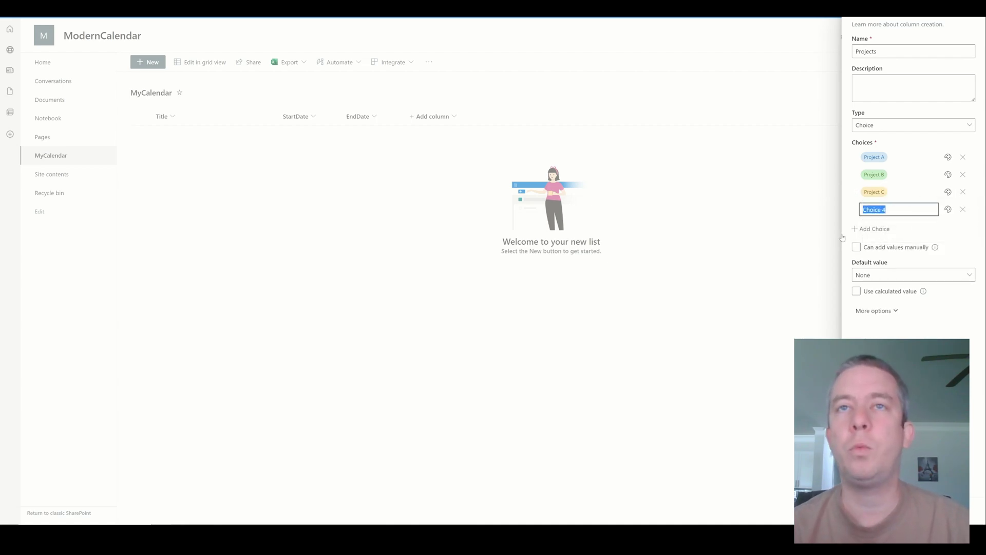
text(Project)
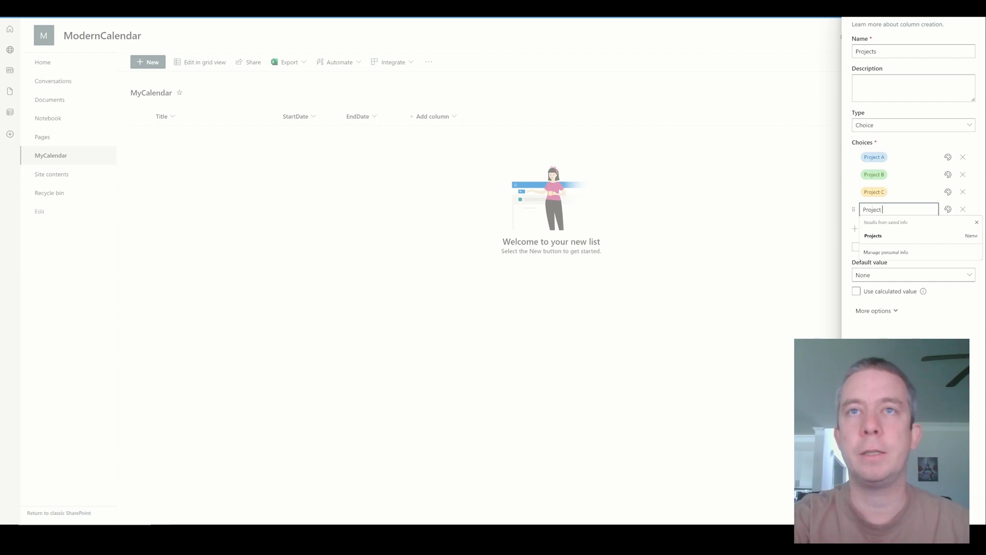
text( D)
key(Return)
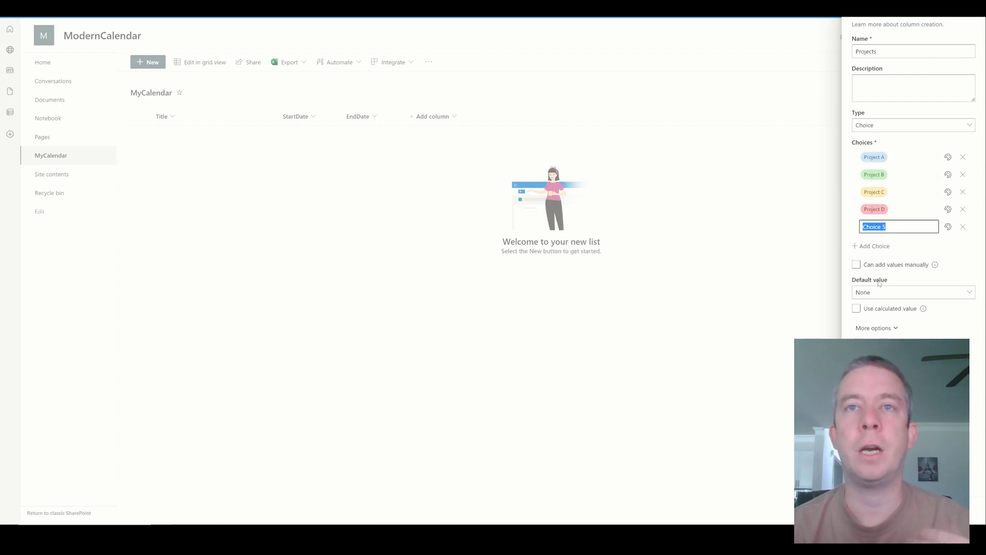
click(863, 511)
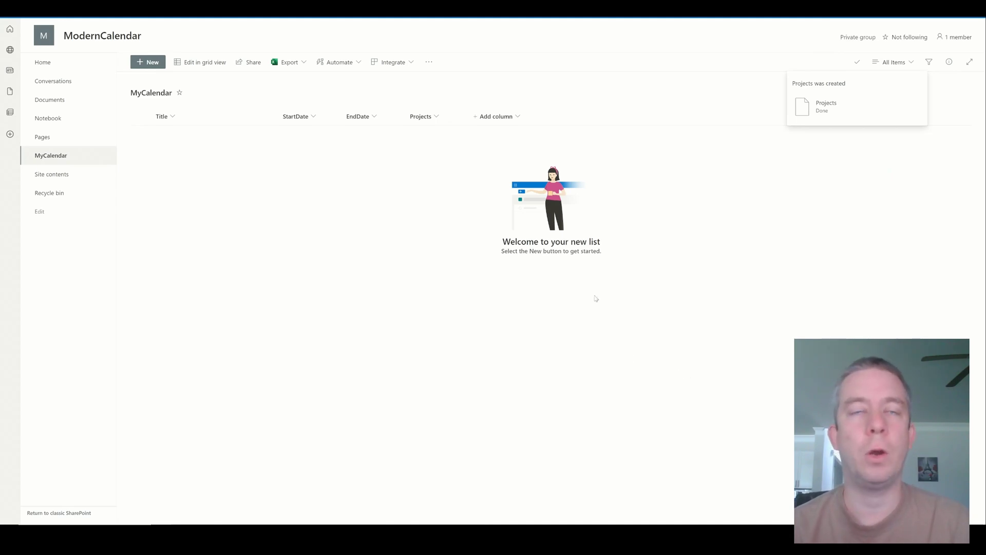
Start a new calendar-type view for the MyCalendar list and name it CalendarView.
click(880, 65)
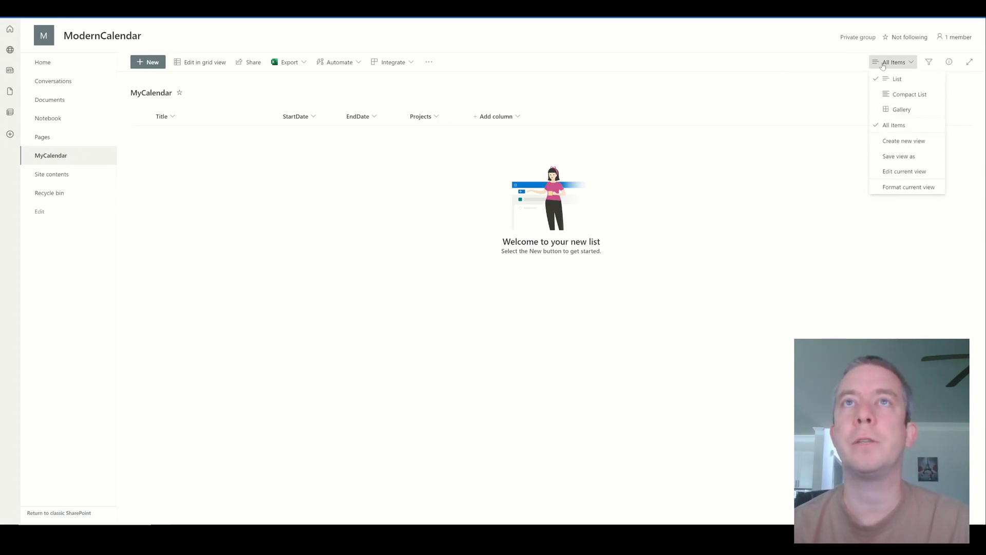
click(886, 142)
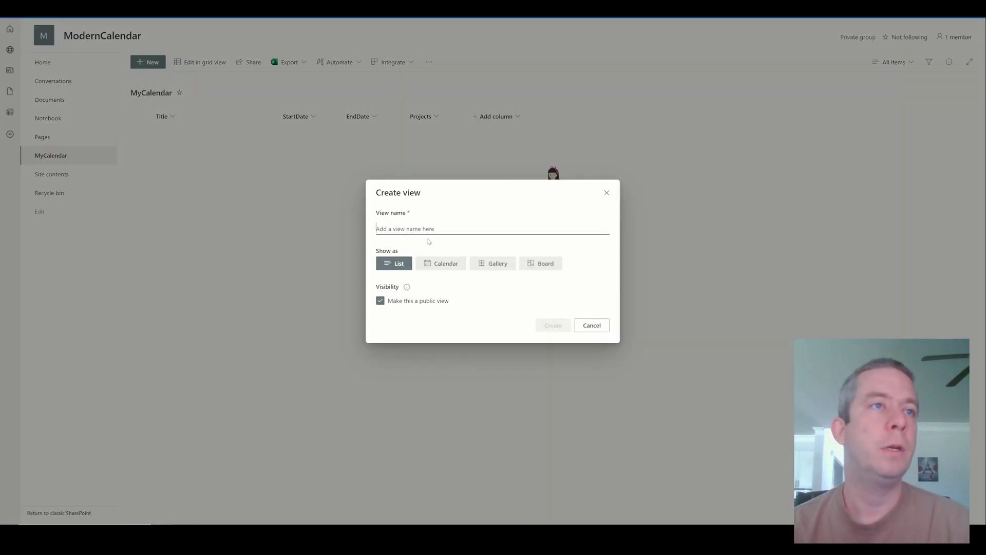
click(431, 264)
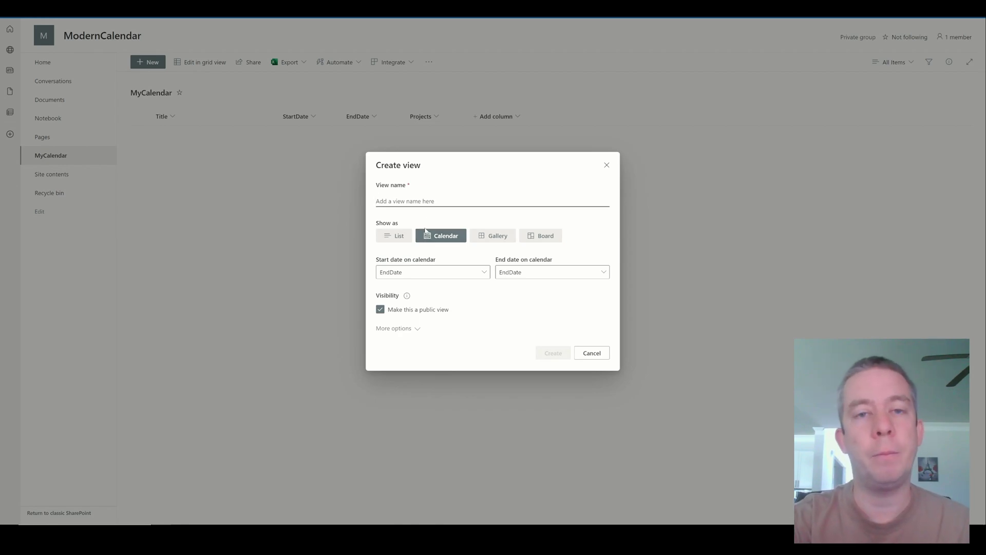
text(Calen)
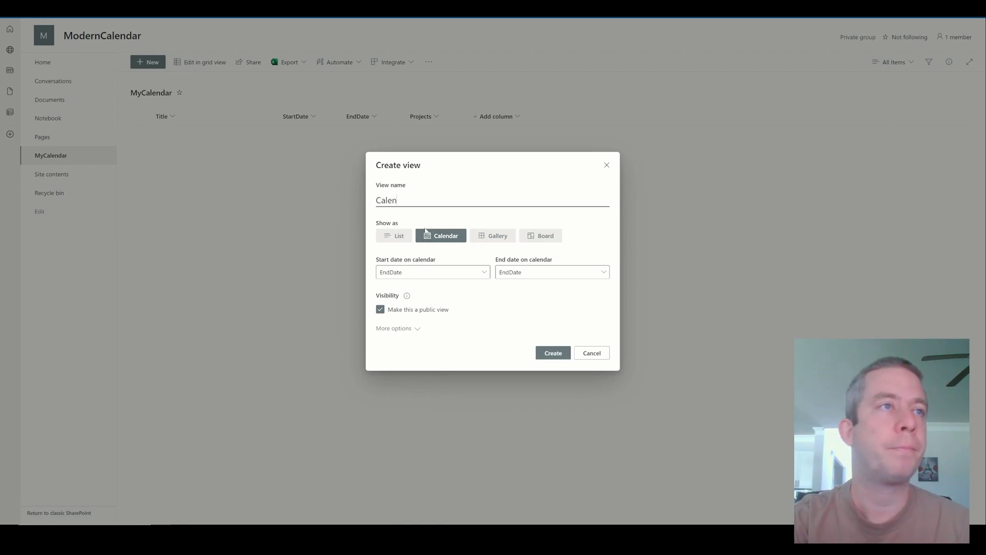
text(darView)
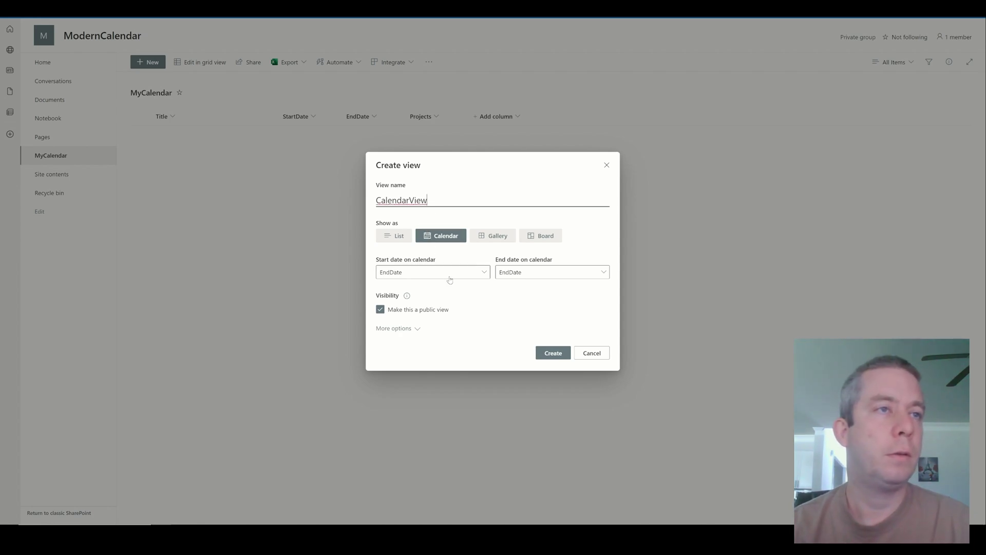
Use StartDate as the view's start date and EndDate as its end date, and create the public view.
click(422, 272)
click(404, 333)
click(534, 272)
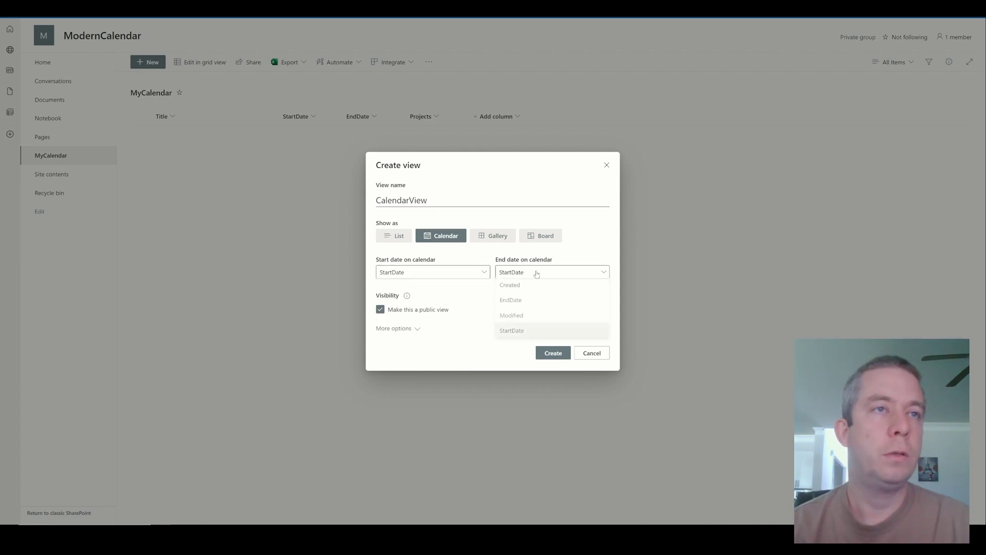
click(515, 303)
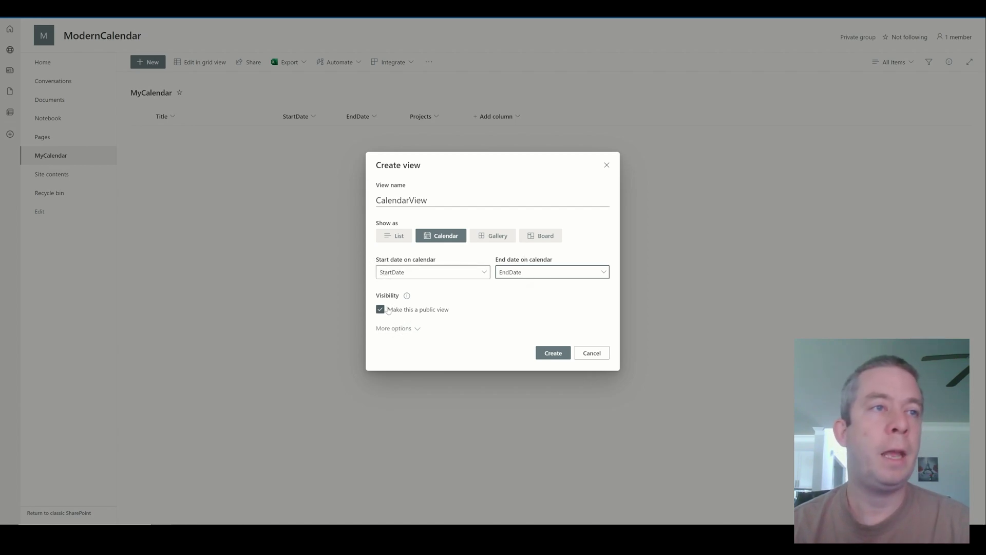
click(545, 353)
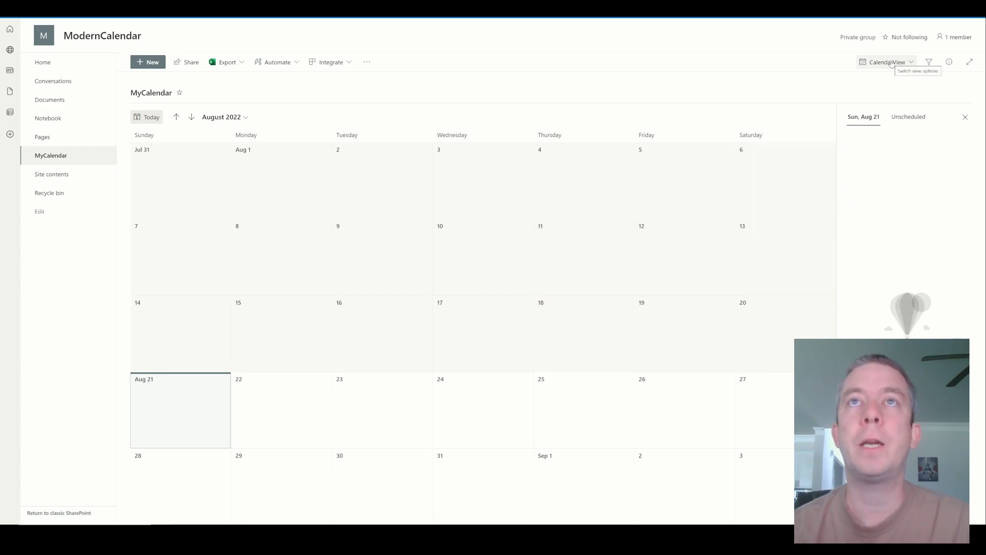
Set CalendarView as the default view of the MyCalendar list.
click(875, 62)
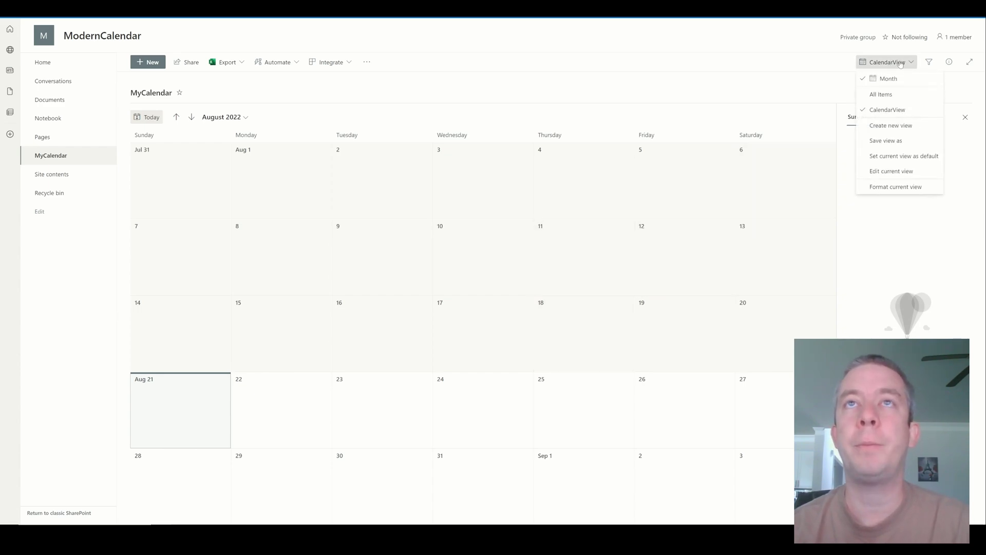
click(883, 161)
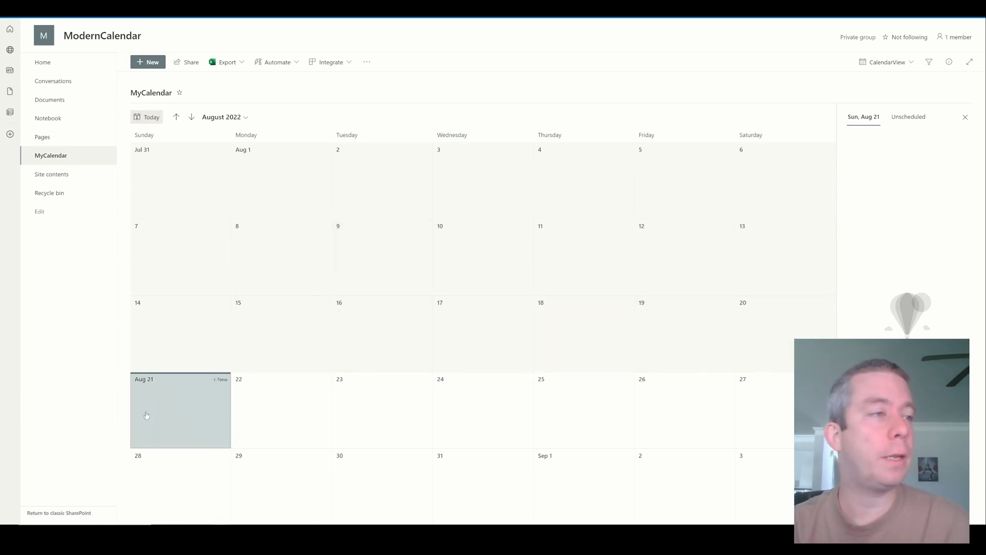
Start a new calendar item on August 21 and title it Project A.
double_click(177, 410)
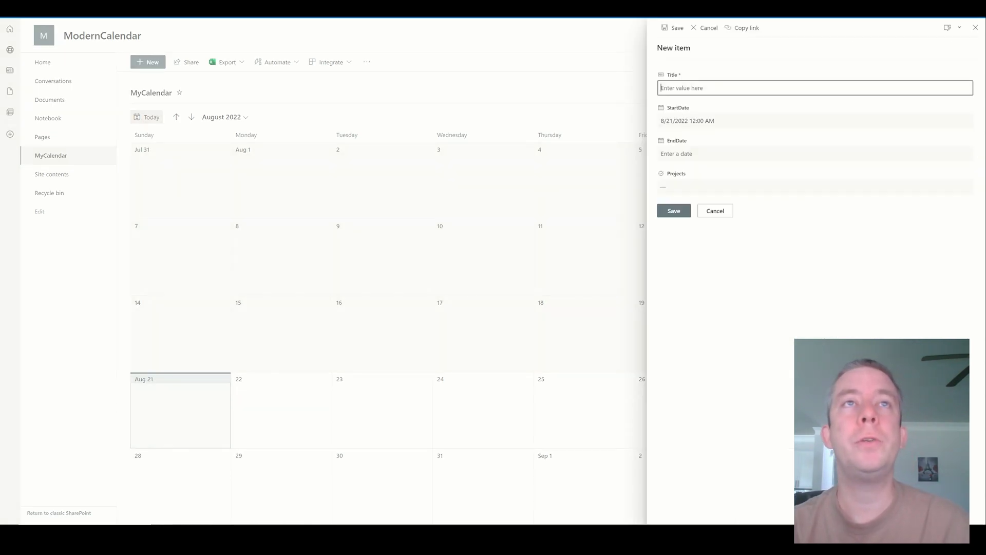
text(Project)
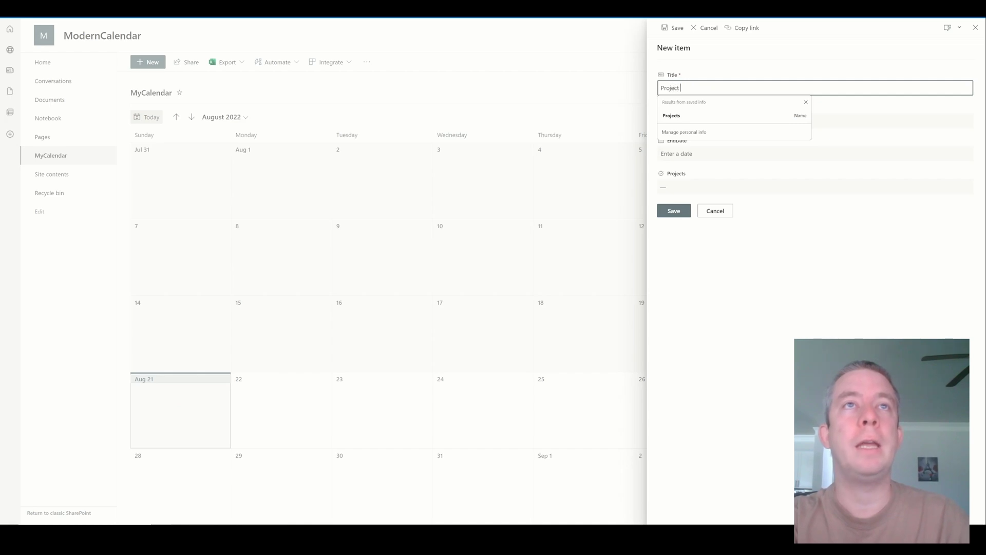
text( A)
key(Tab)
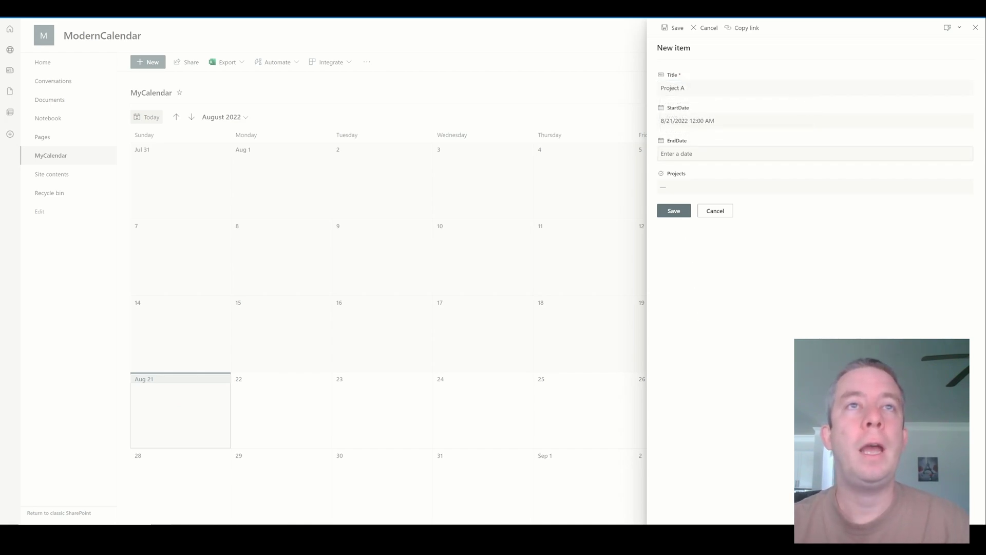
Set the Project A item's EndDate to 8/21/2022 11:00 PM.
key(Tab)
key(Tab)
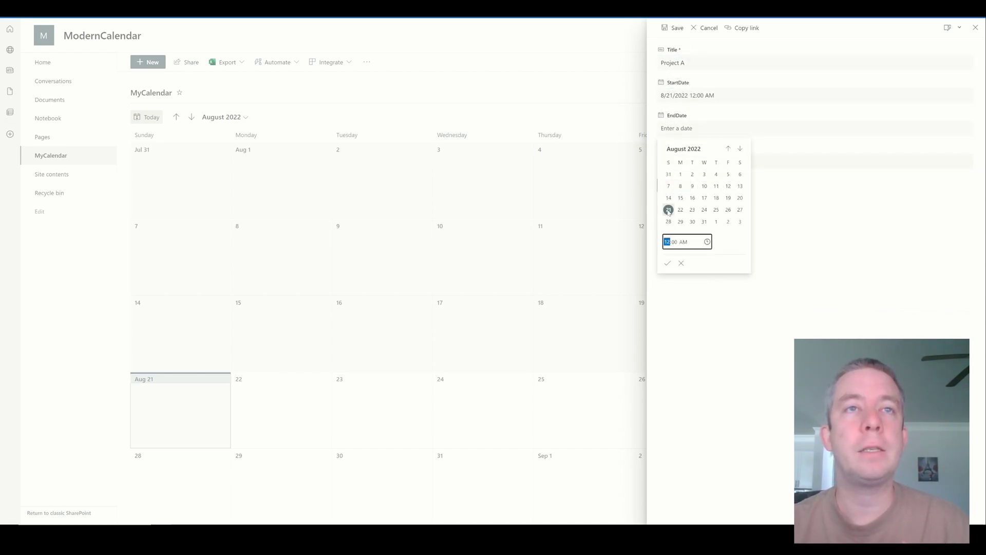
click(707, 242)
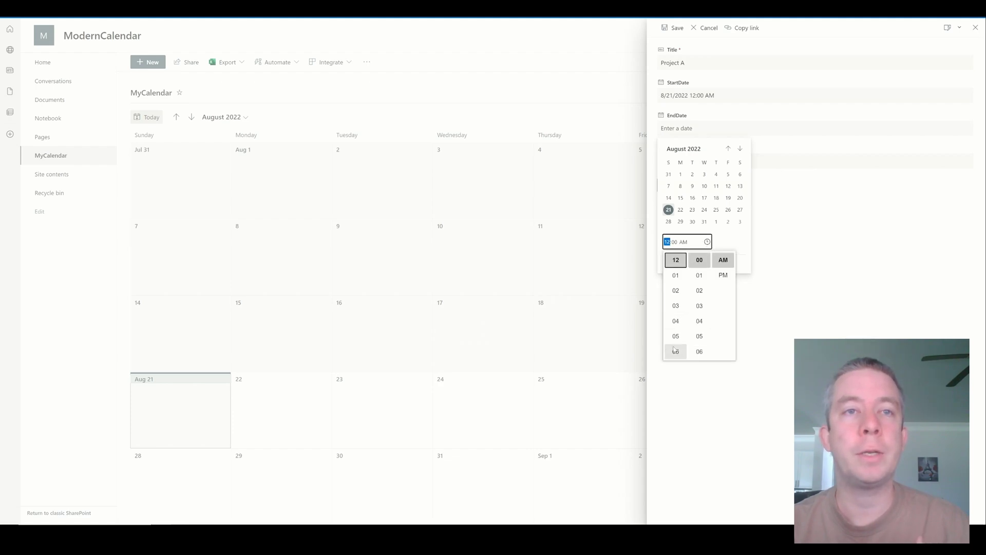
scroll(676, 339, down, 1)
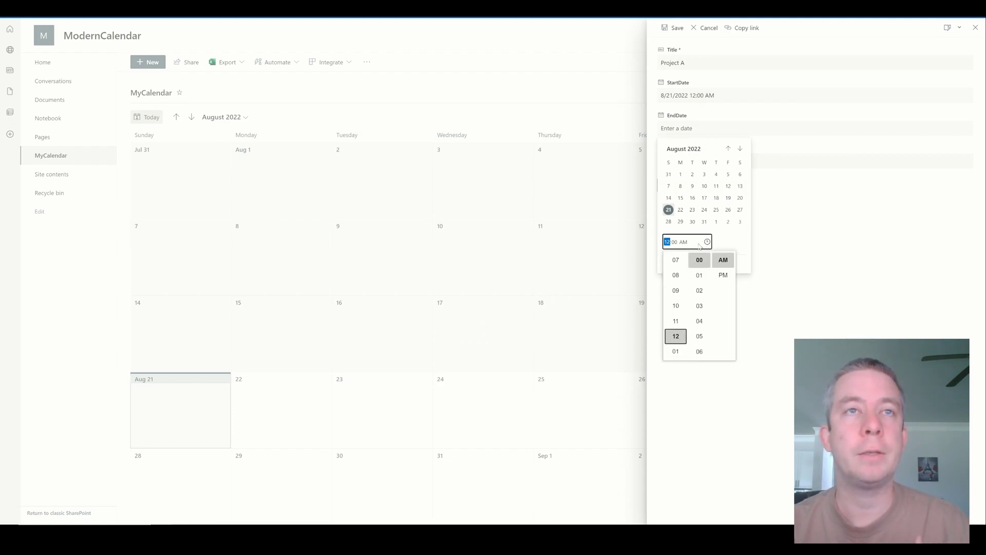
click(675, 321)
click(723, 275)
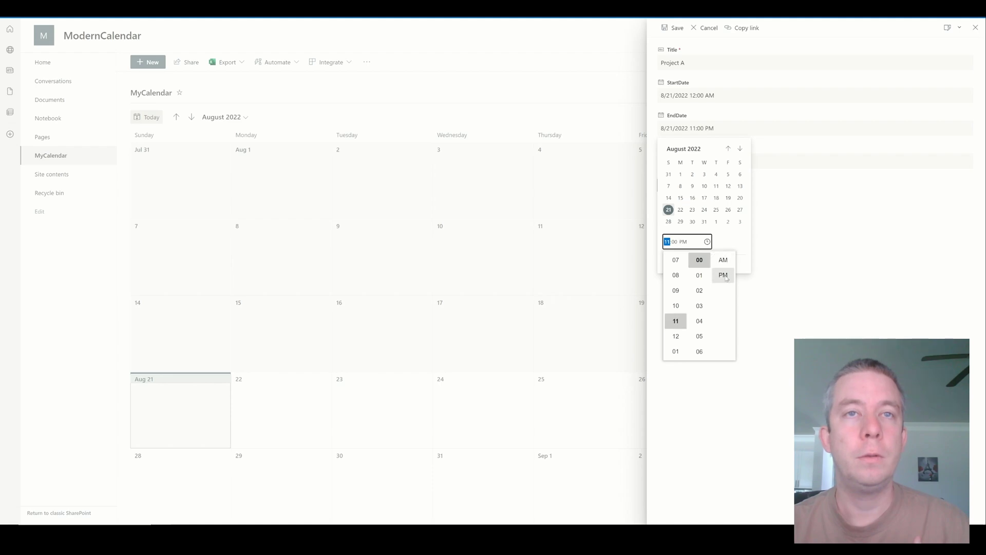
click(747, 326)
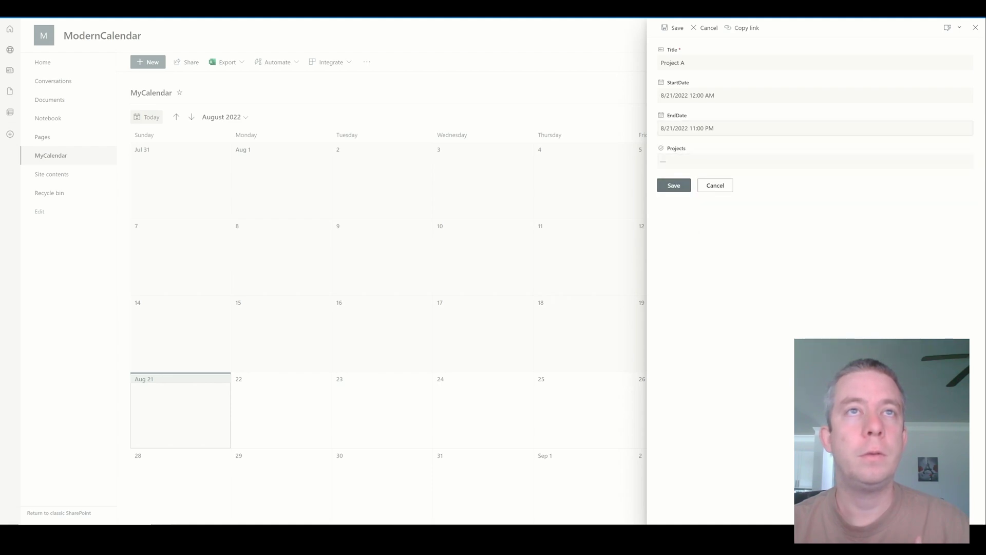
Assign the choice Project A in the item's Projects field and save the item.
click(667, 161)
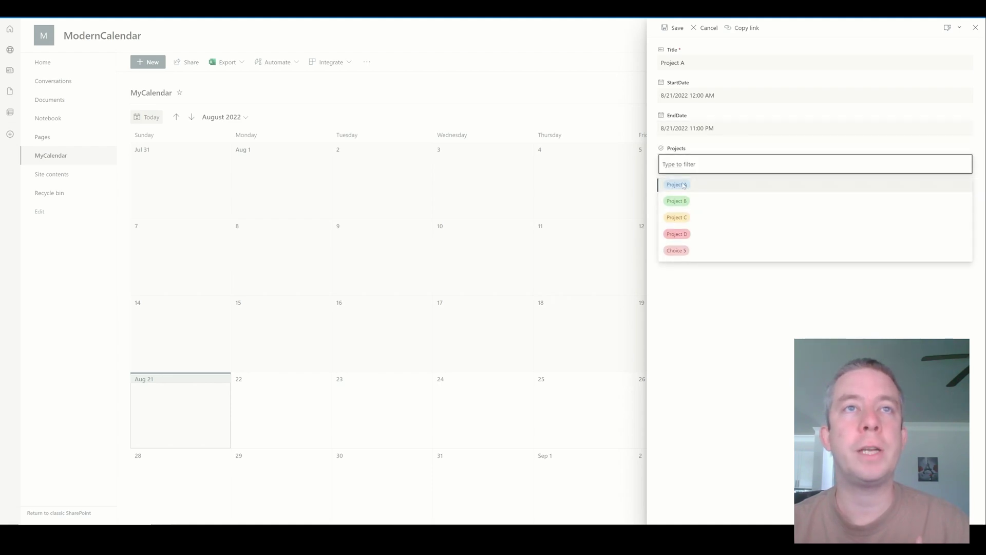
click(677, 184)
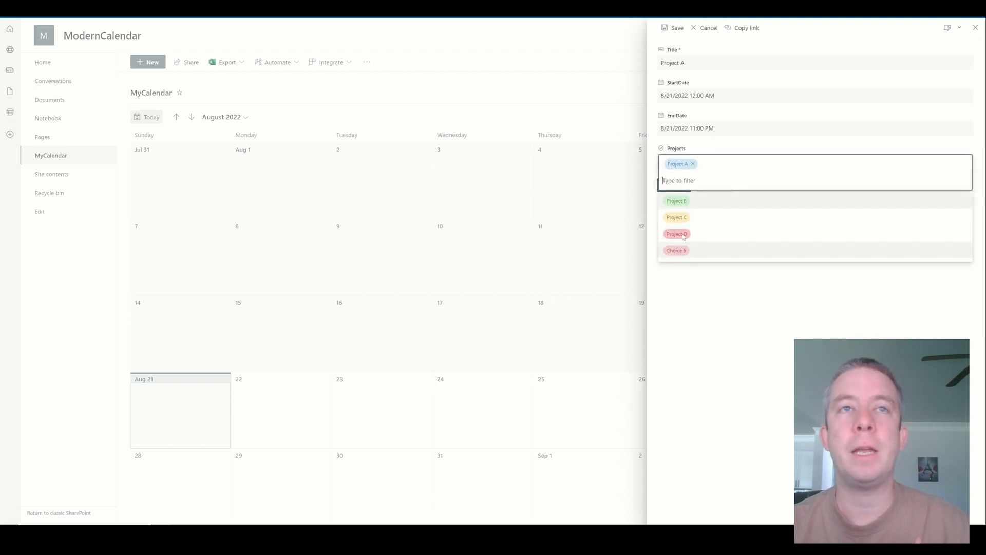
key(Escape)
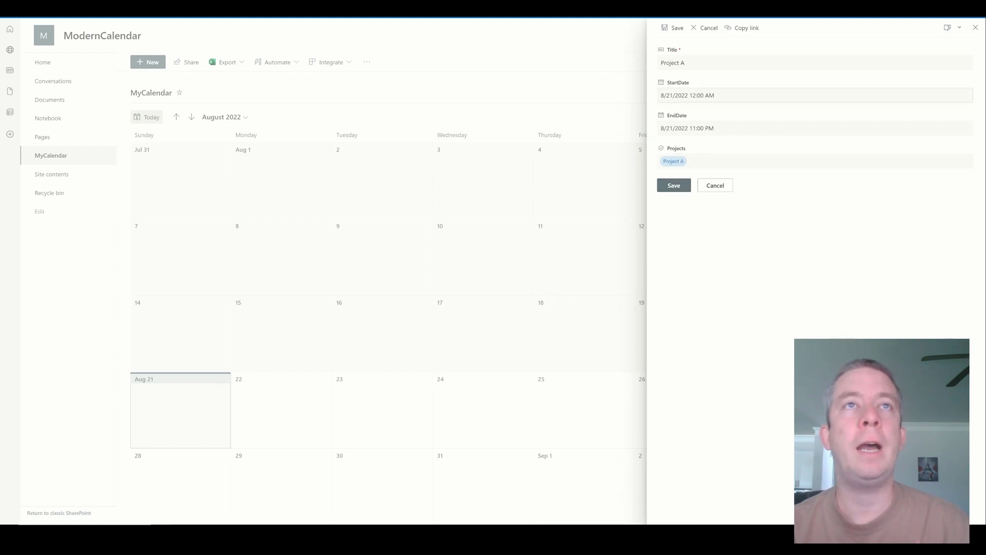
click(674, 185)
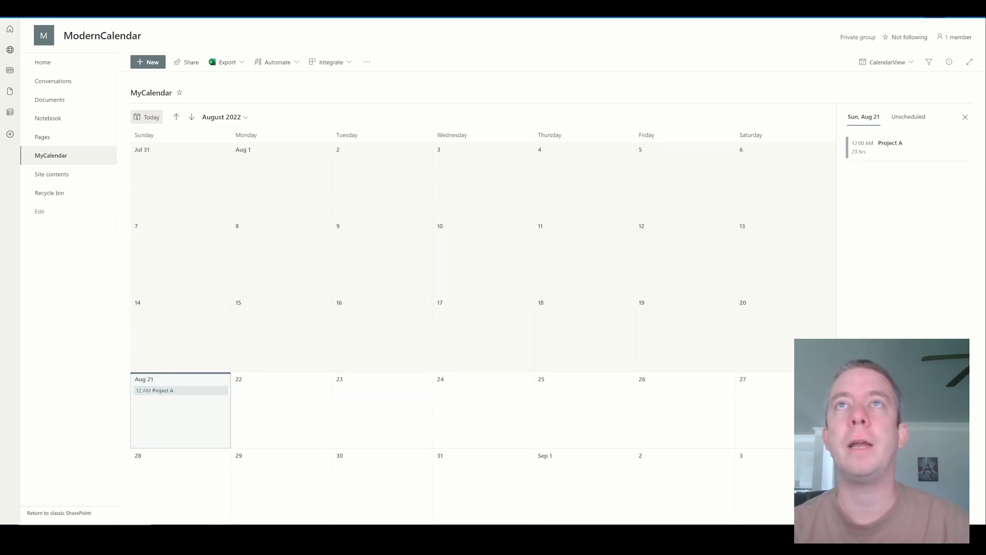
Remove the leftover Choice 5 from the Projects column in the list settings and return to the MyCalendar calendar.
click(935, 9)
click(856, 96)
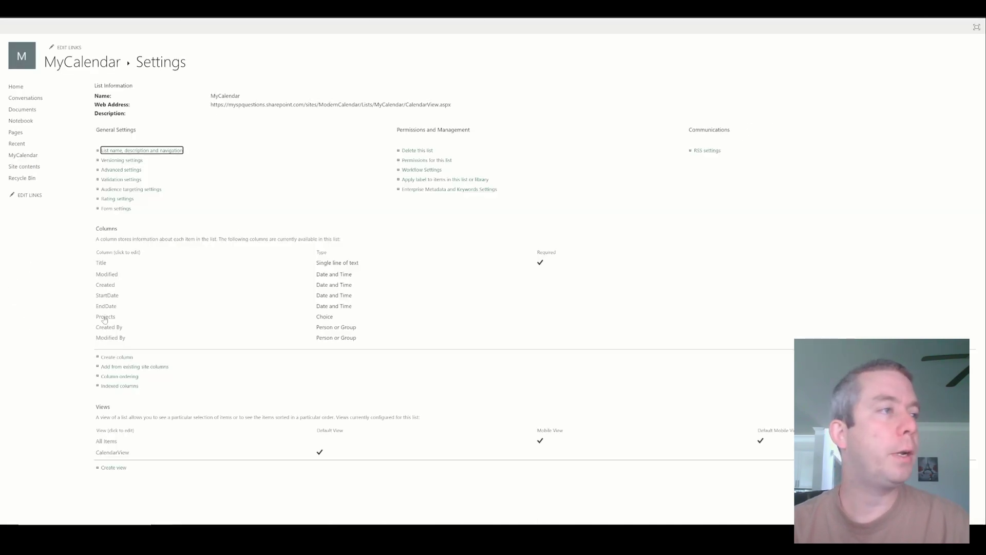
click(105, 318)
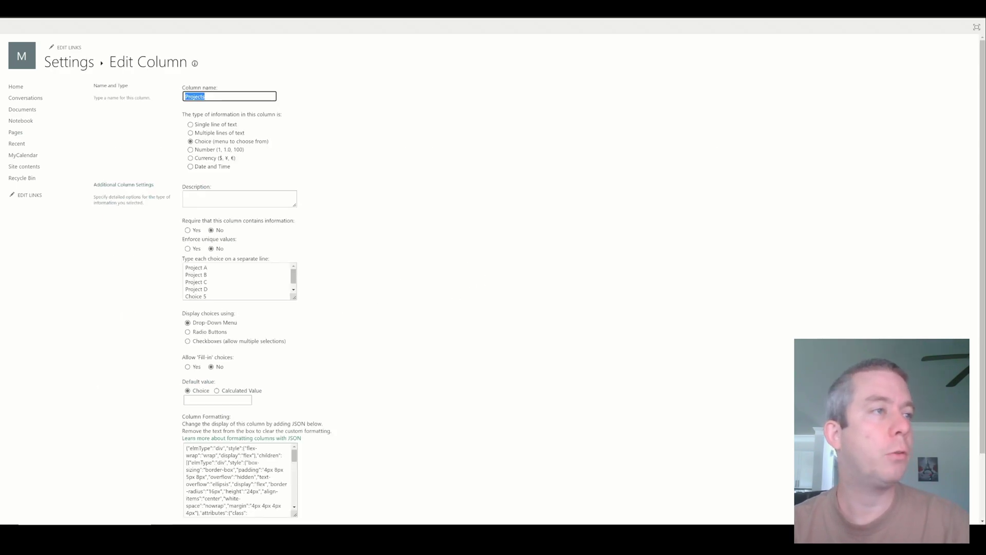
drag(207, 296, 185, 296)
key(BackSpace)
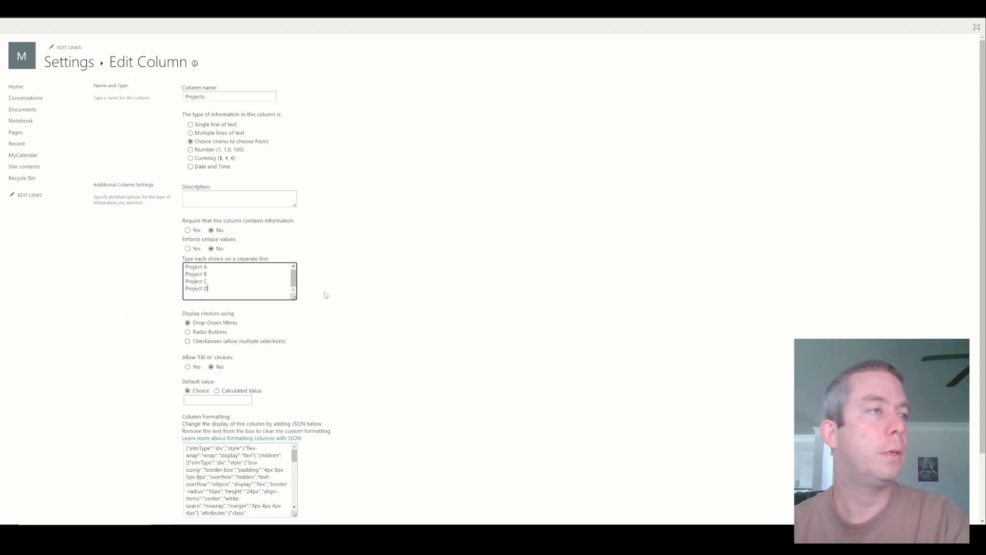
scroll(322, 334, down, 2)
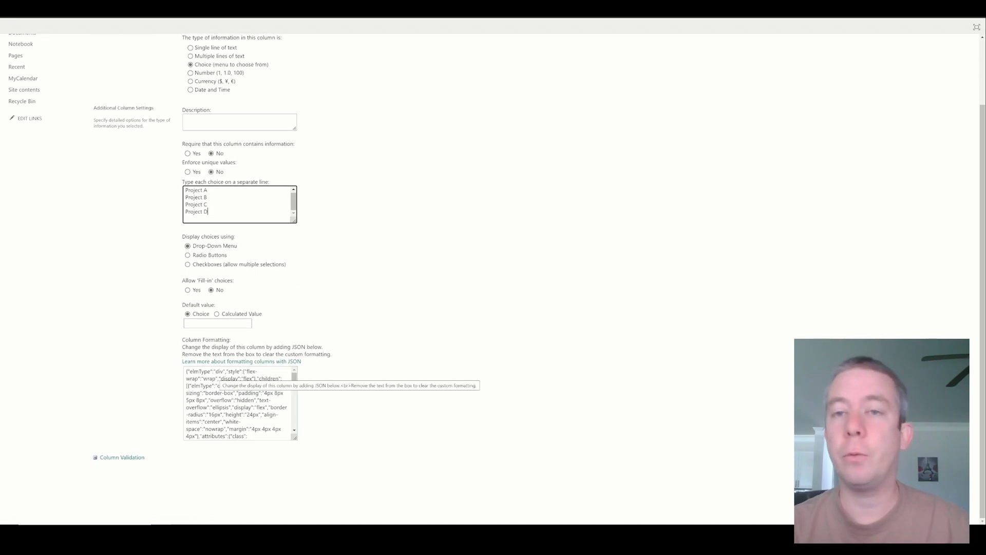
drag(186, 371, 267, 452)
key(ctrl+v)
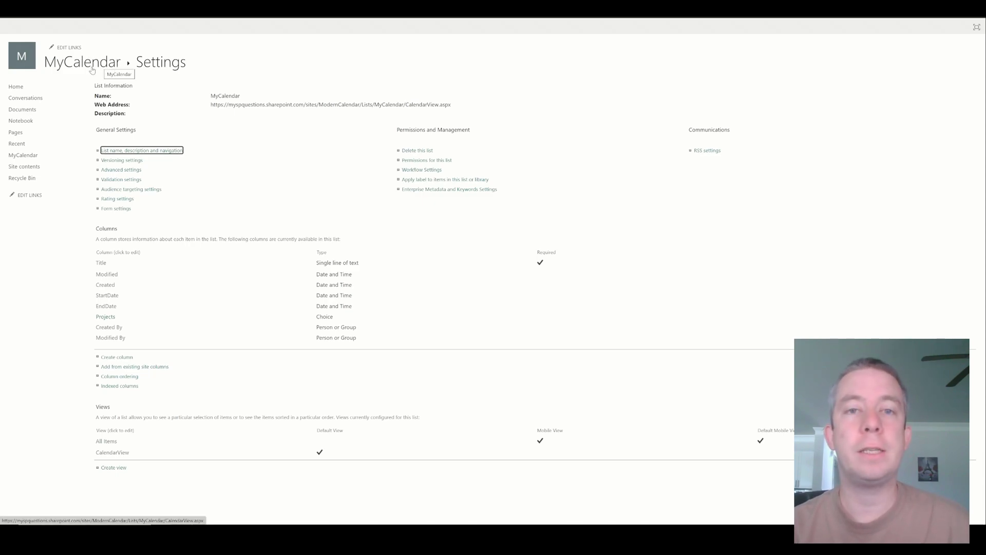
click(92, 69)
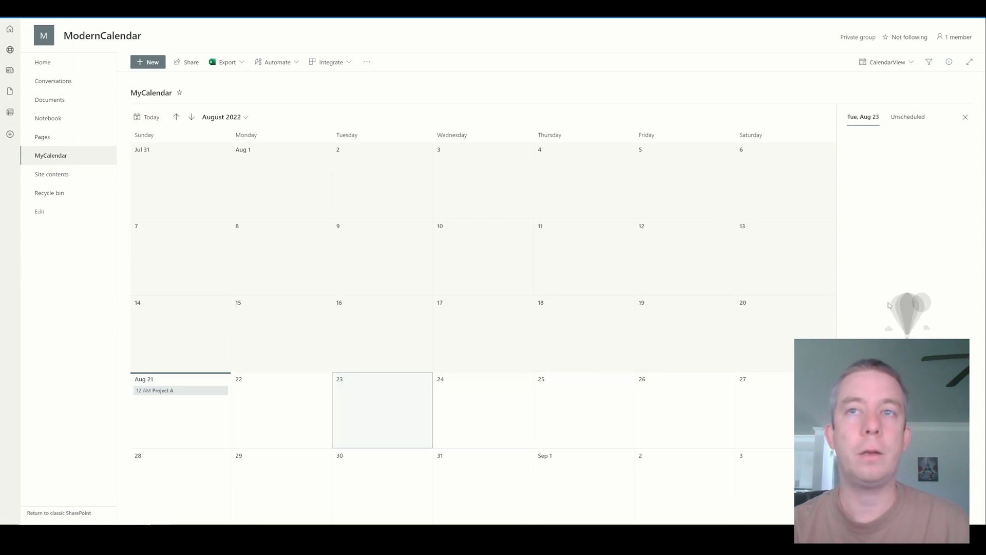
Start a new calendar item on August 23 and set its EndDate to 8/21/2022 04:00 AM.
click(419, 391)
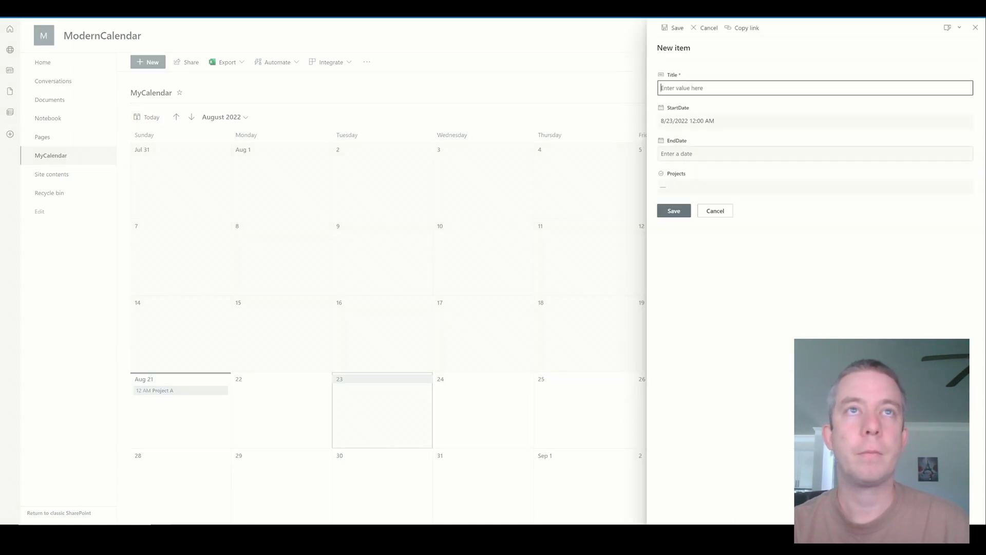
click(755, 163)
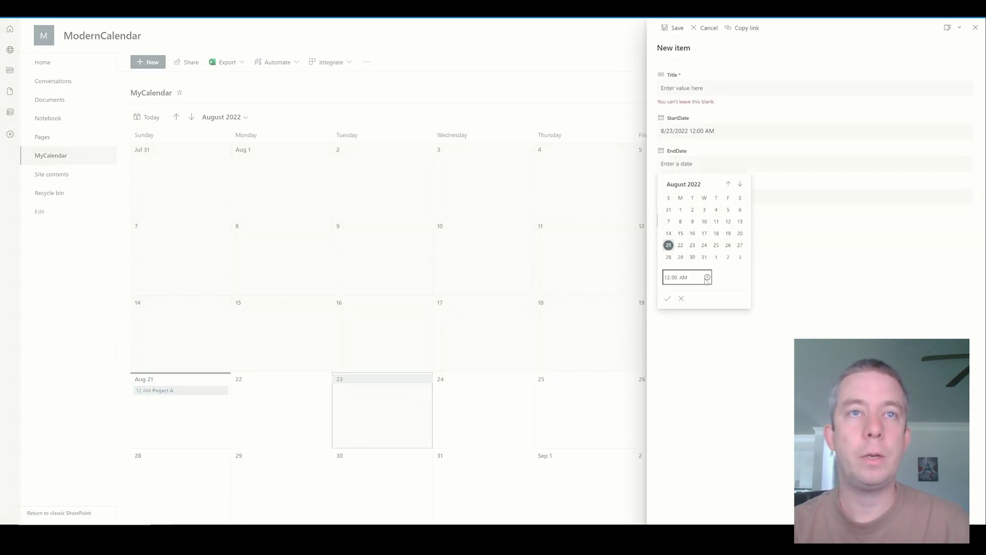
click(707, 278)
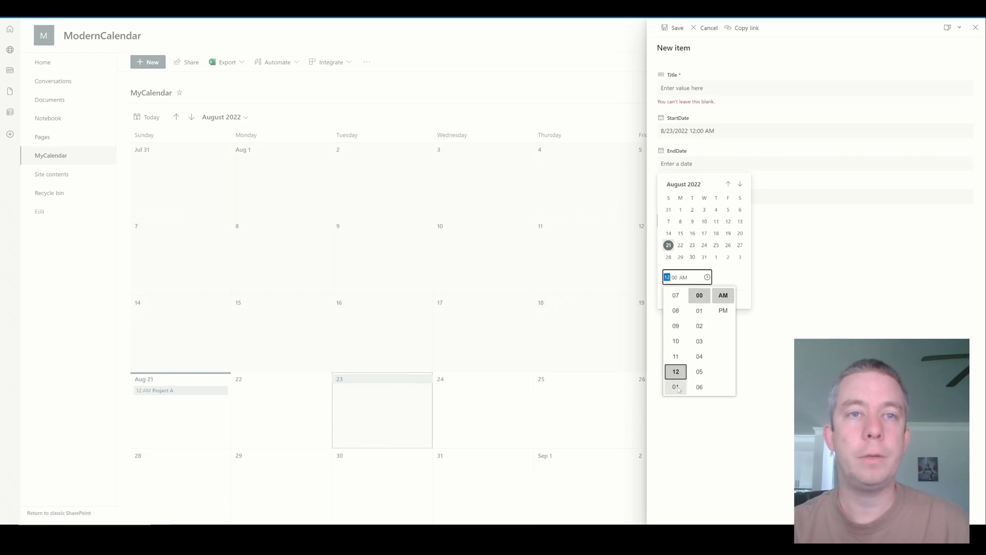
scroll(678, 360, down, 1)
click(676, 386)
click(662, 151)
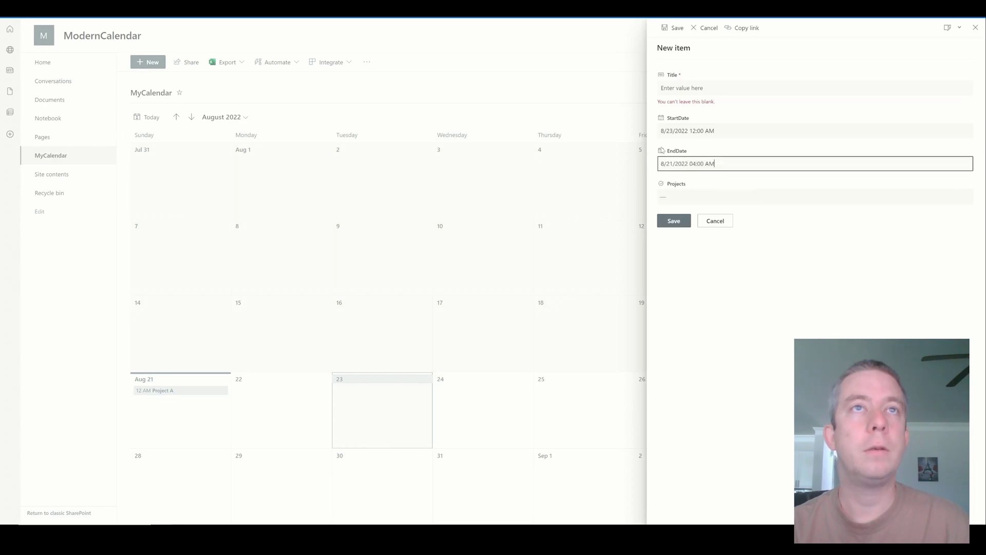
Title the August 23 item Project B, assign the Project B choice in its Projects field, and save it.
click(683, 87)
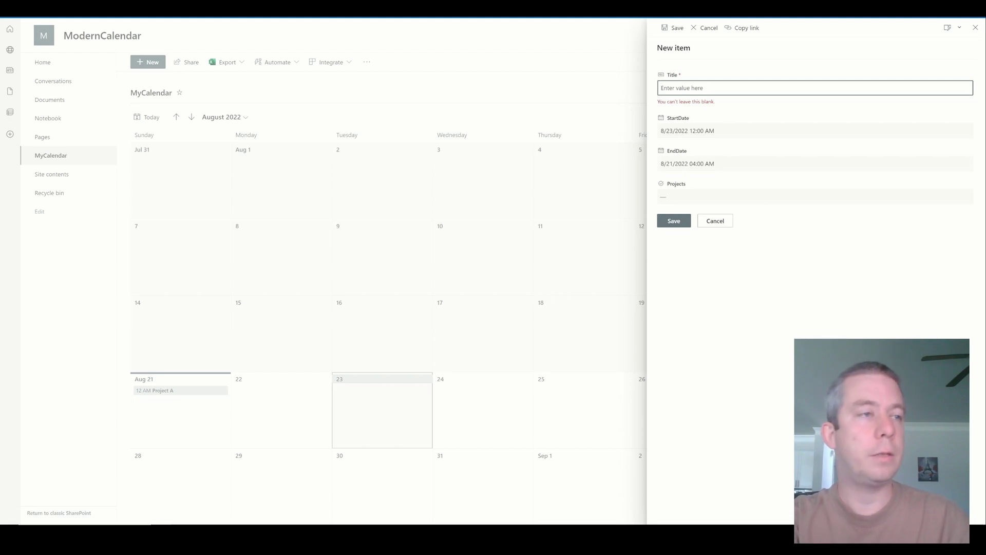
text(Project B)
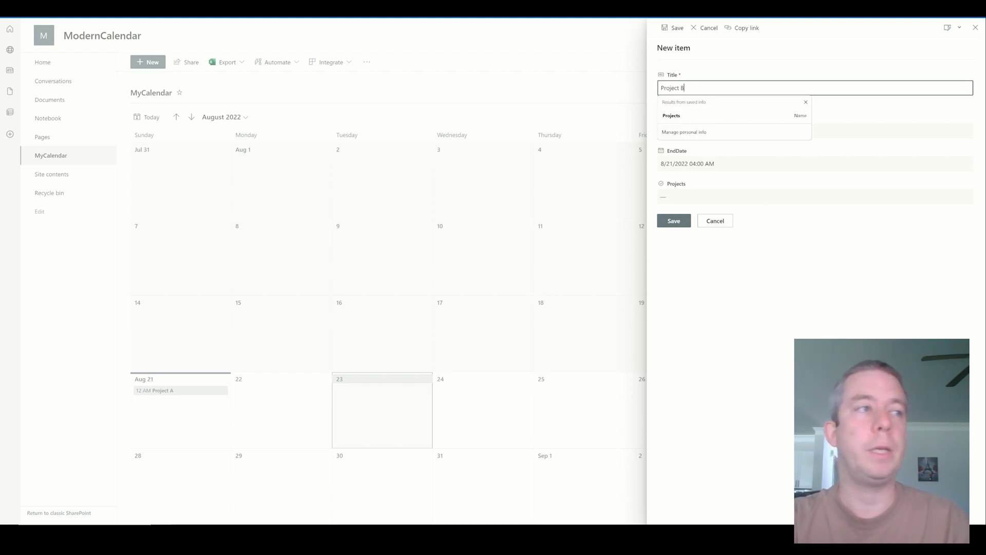
click(679, 198)
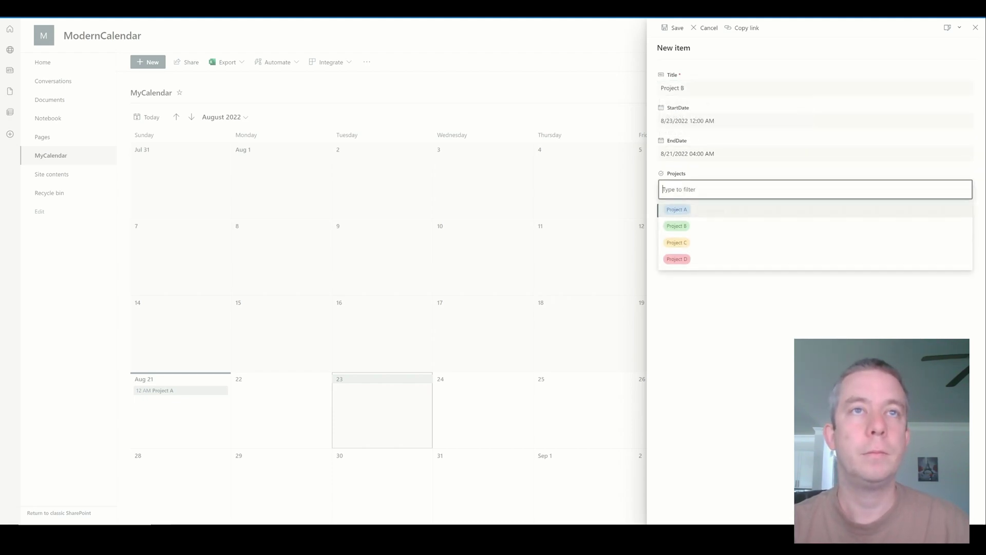
click(683, 226)
click(673, 210)
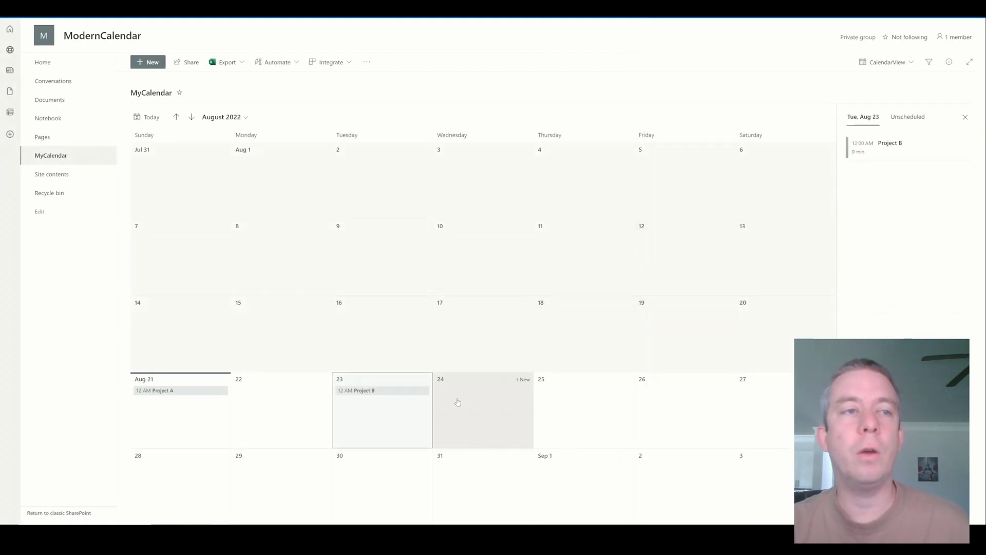
Start a new calendar item on August 24 titled Project C and set its EndDate to 8/24/2022 12:00 AM.
click(490, 410)
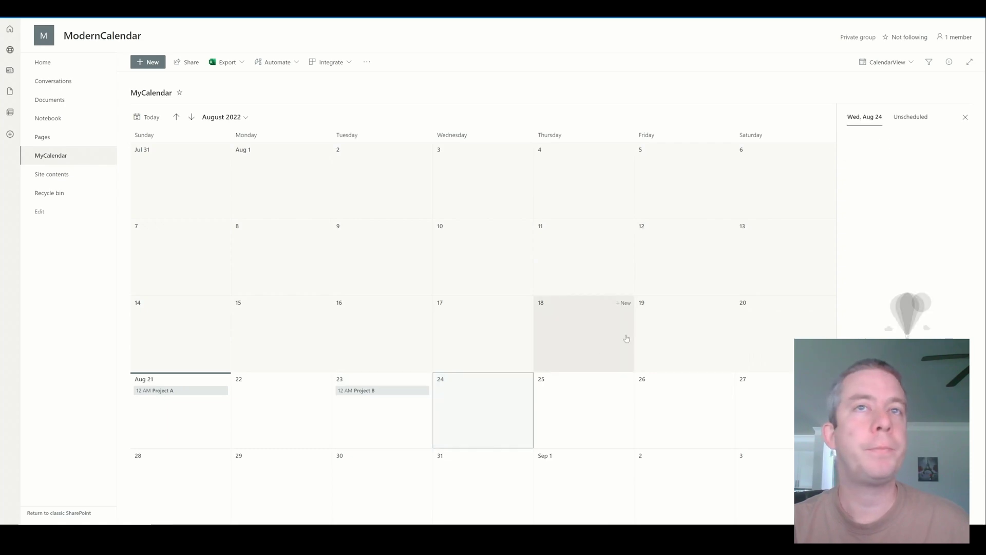
click(514, 404)
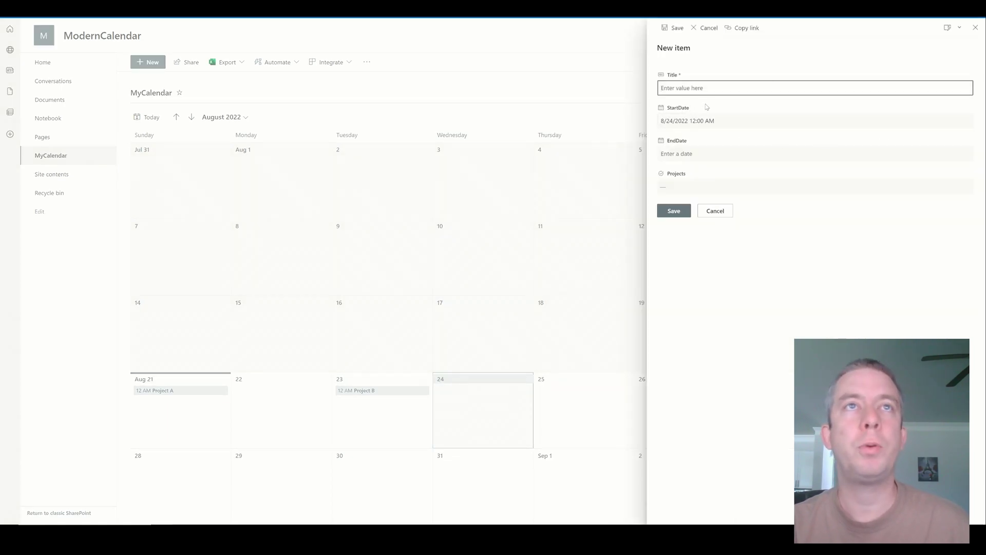
text(Projec t)
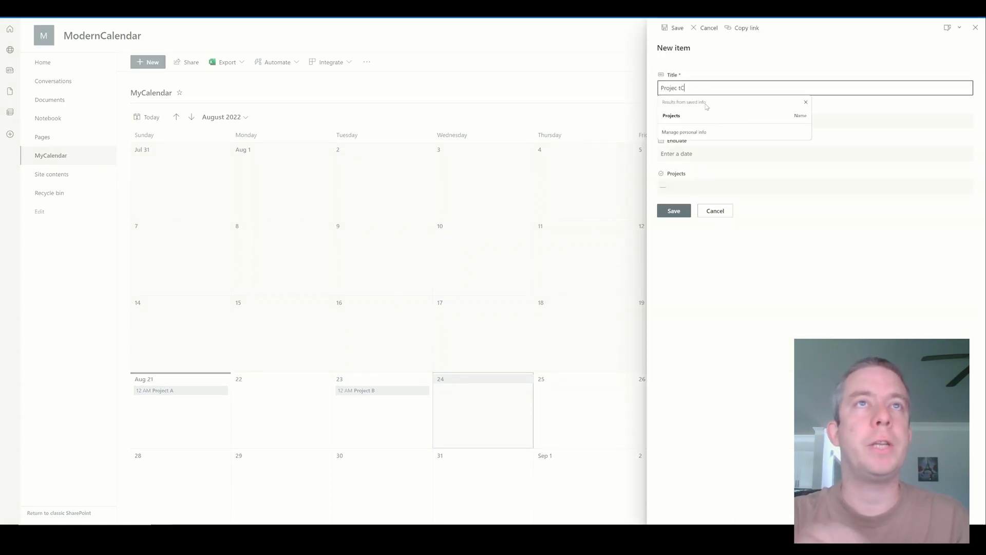
text(C)
key(Tab)
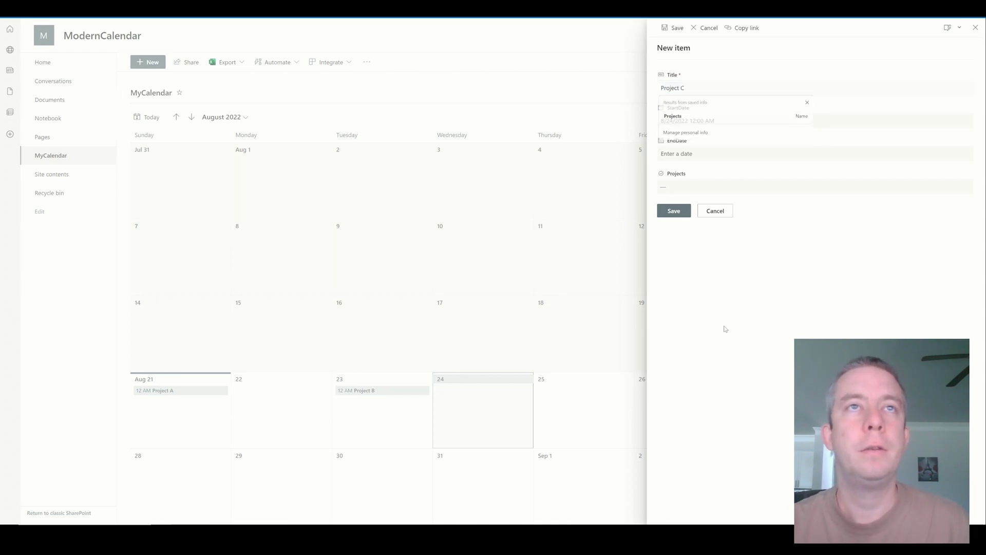
key(Tab)
click(707, 210)
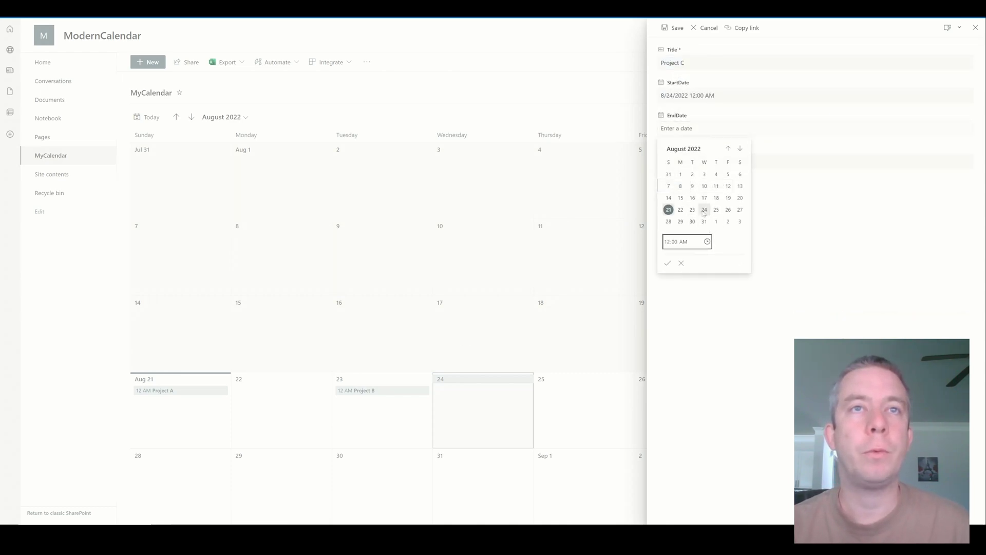
click(671, 263)
Assign the choice Project C in the August 24 item's Projects field and save the item.
click(686, 159)
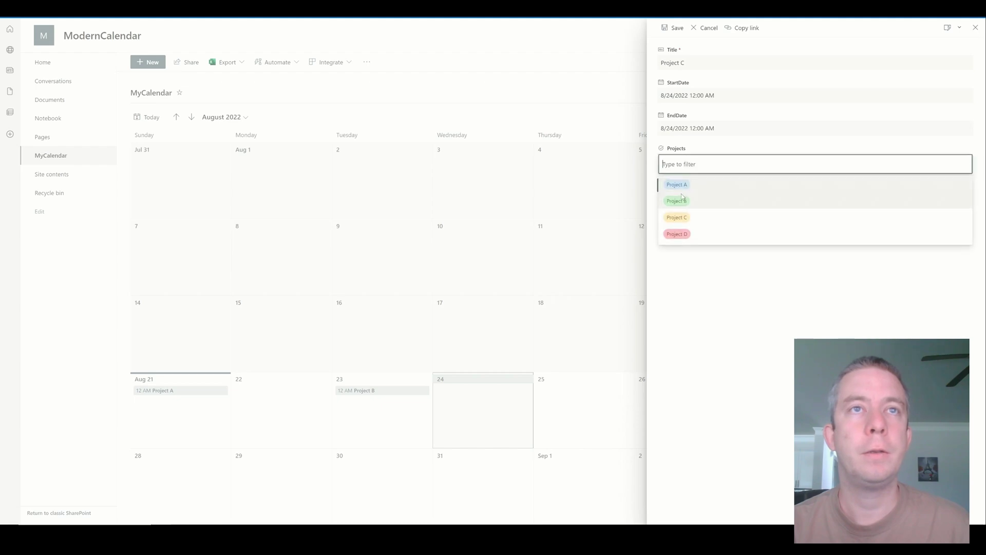
click(676, 216)
click(674, 186)
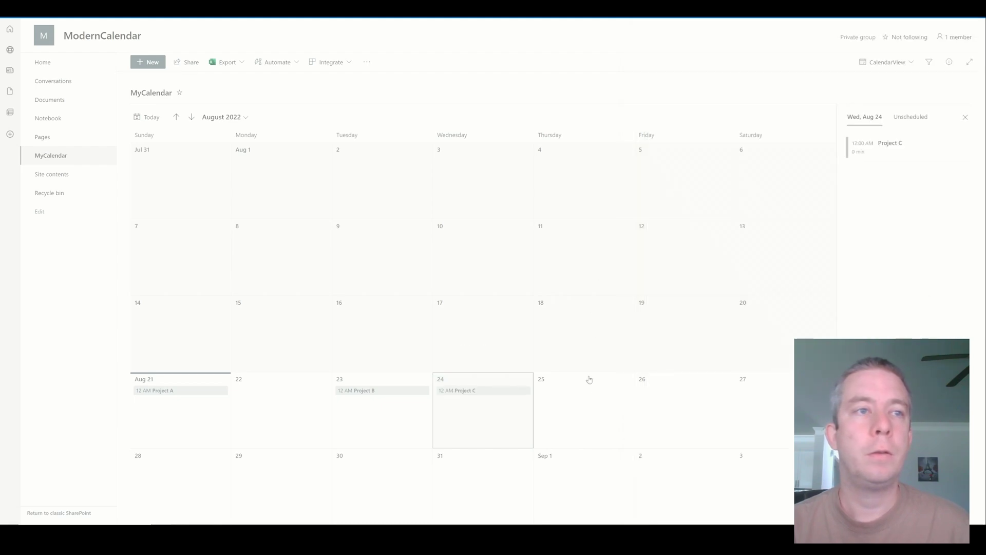
Start a new calendar item on August 25 titled Project D and set its EndDate to 8/25/2022 12:00 AM.
click(585, 409)
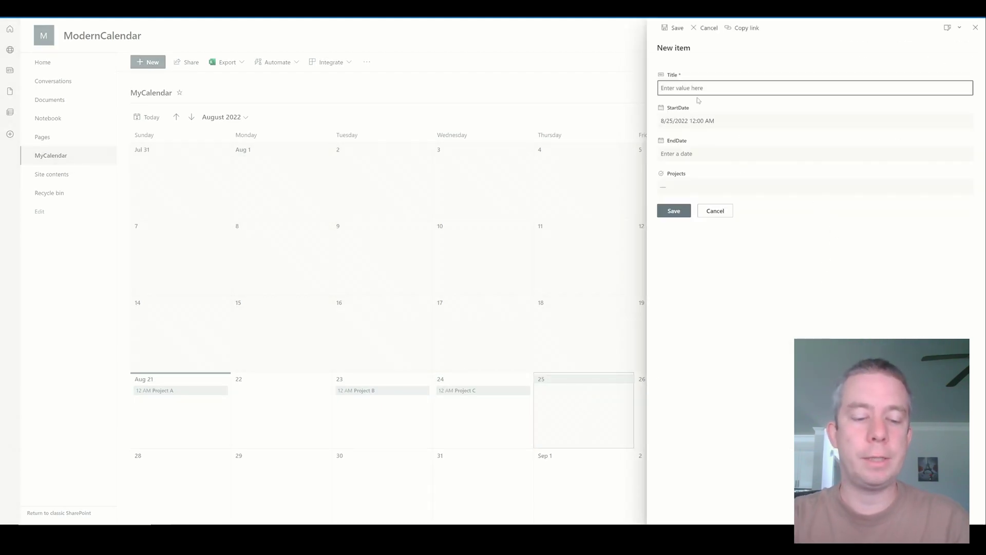
text(Project D)
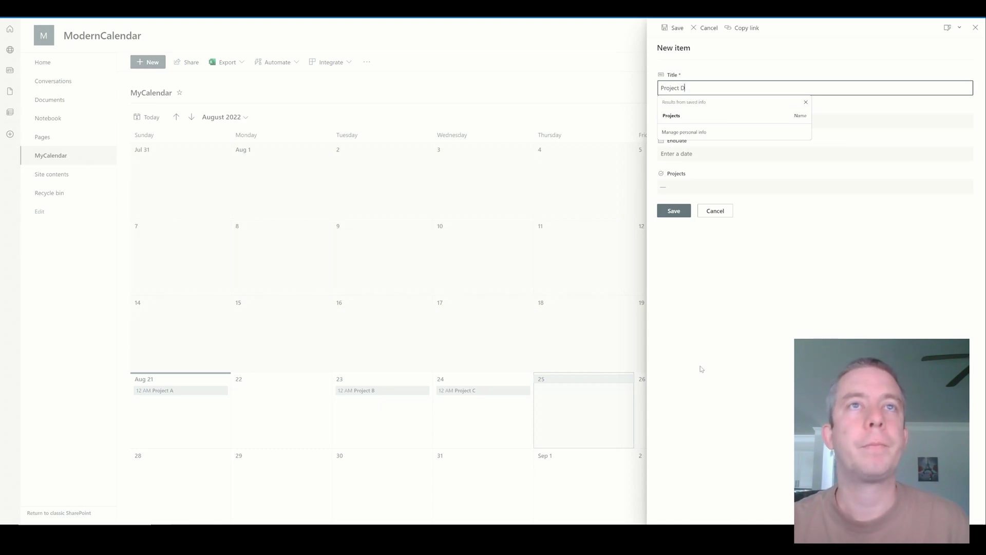
click(702, 368)
click(686, 154)
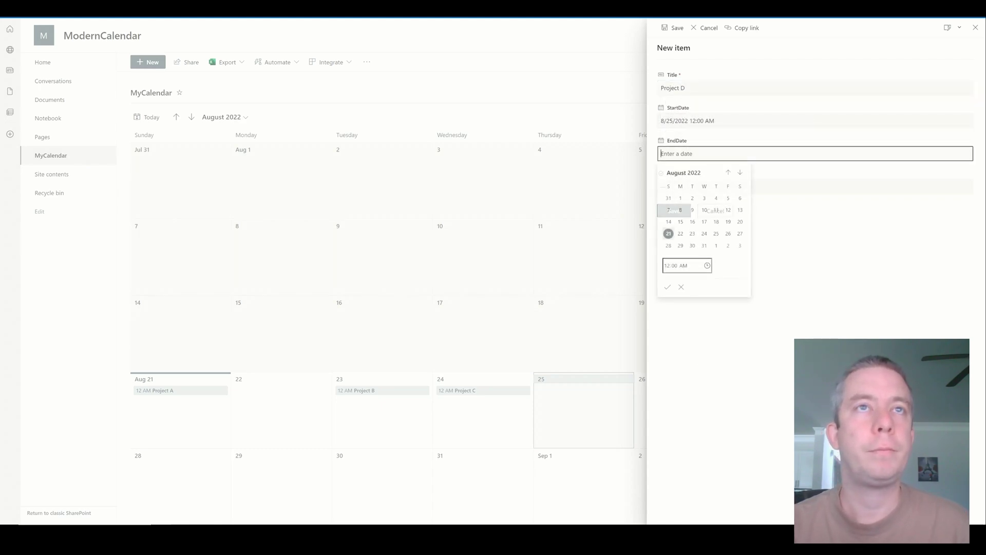
click(717, 235)
click(667, 288)
Assign the choice Project D in the August 25 item's Projects field and save the item.
click(691, 189)
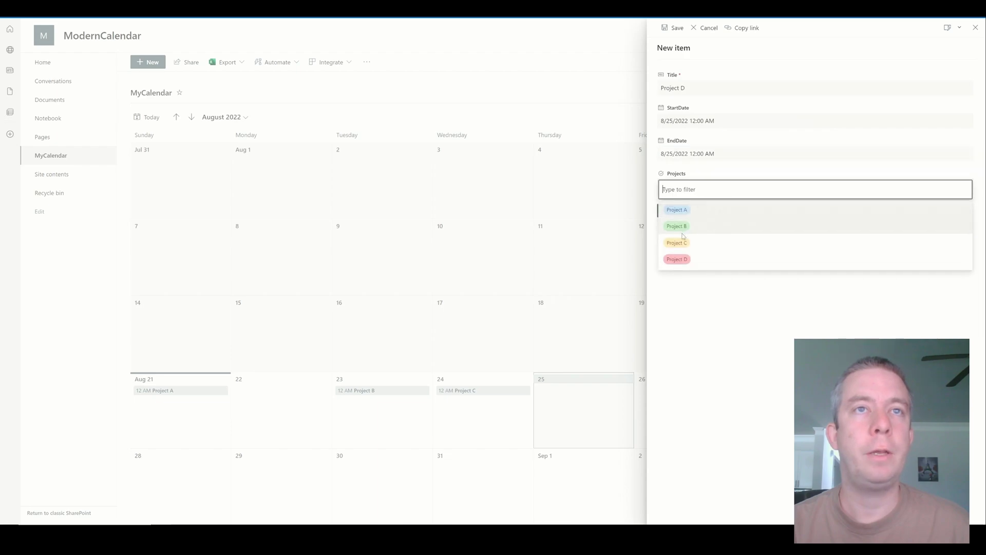
click(676, 258)
click(672, 186)
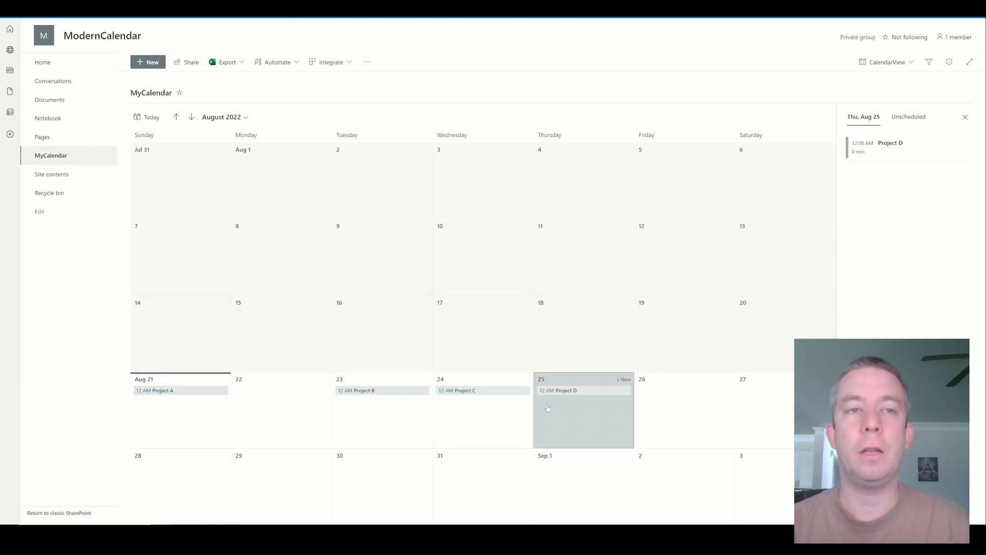
Review the project events in the All Items view and return to CalendarView.
click(887, 62)
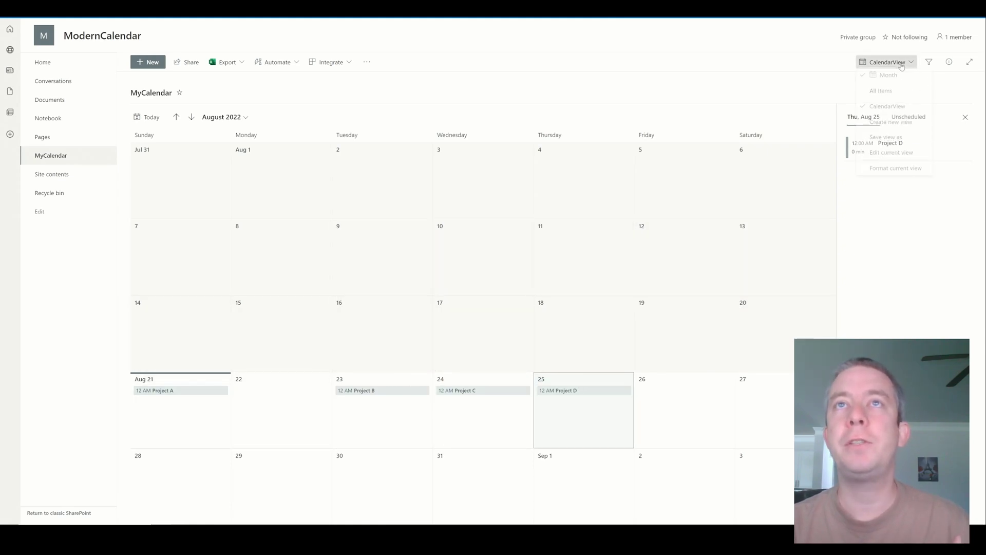
click(888, 94)
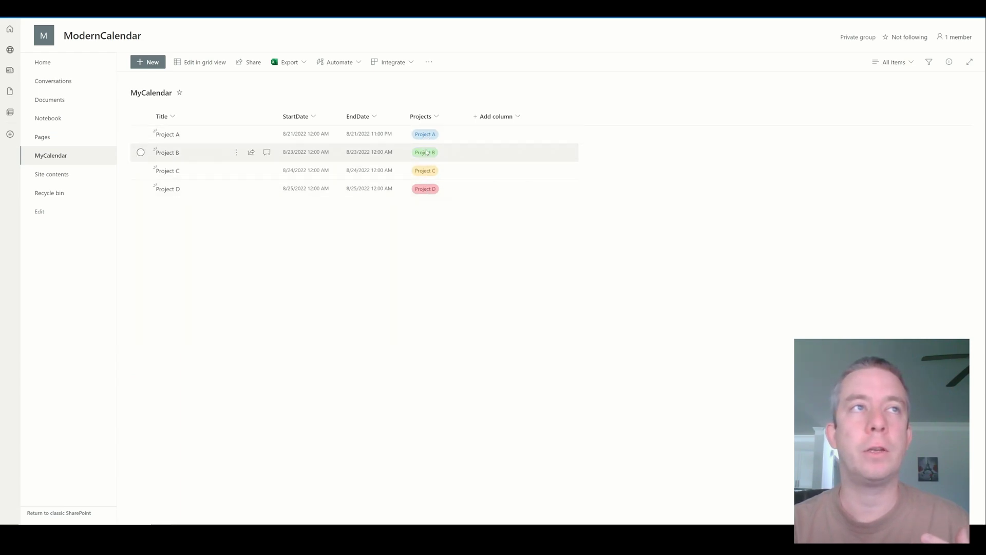
click(894, 62)
click(887, 141)
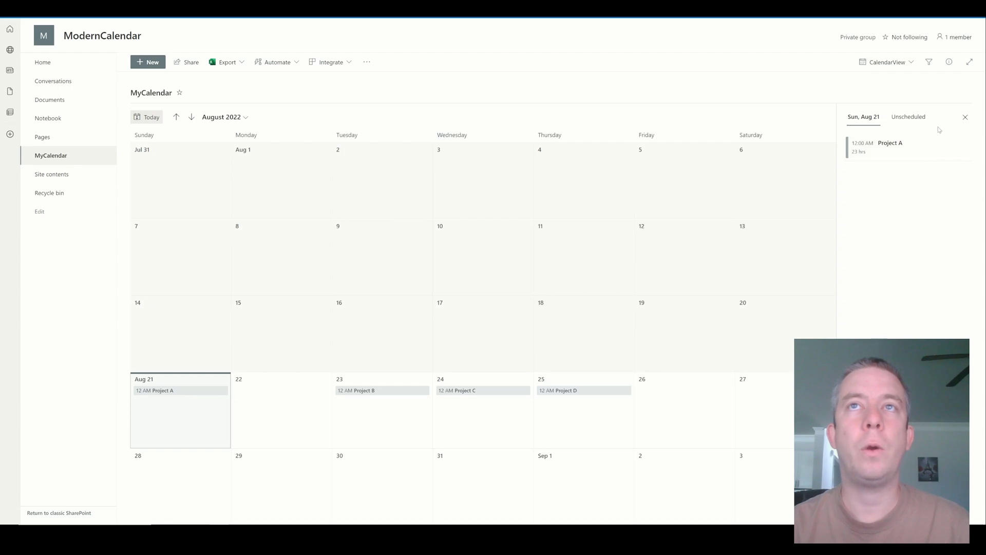
Turn on conditional formatting for CalendarView and begin a new rule.
click(894, 63)
click(874, 172)
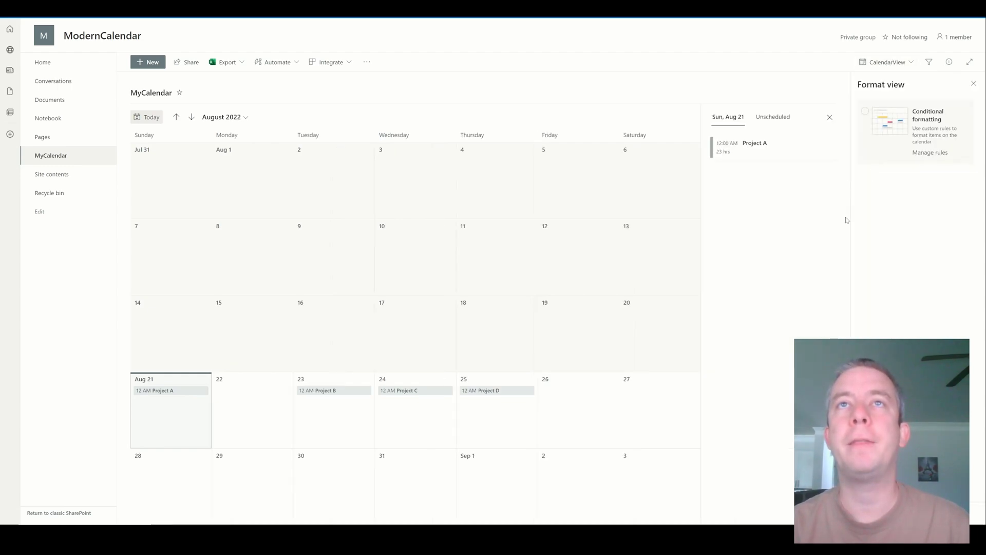
click(865, 113)
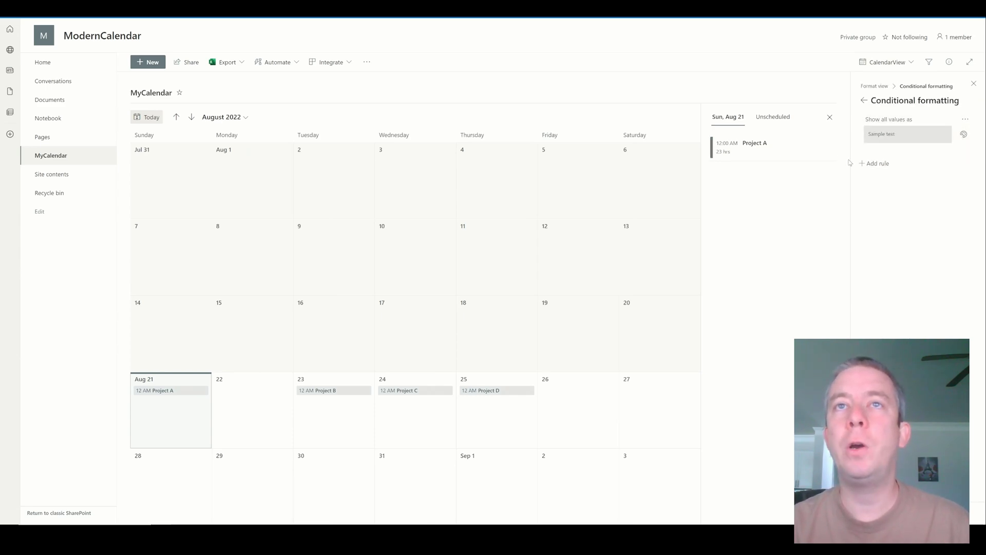
click(883, 148)
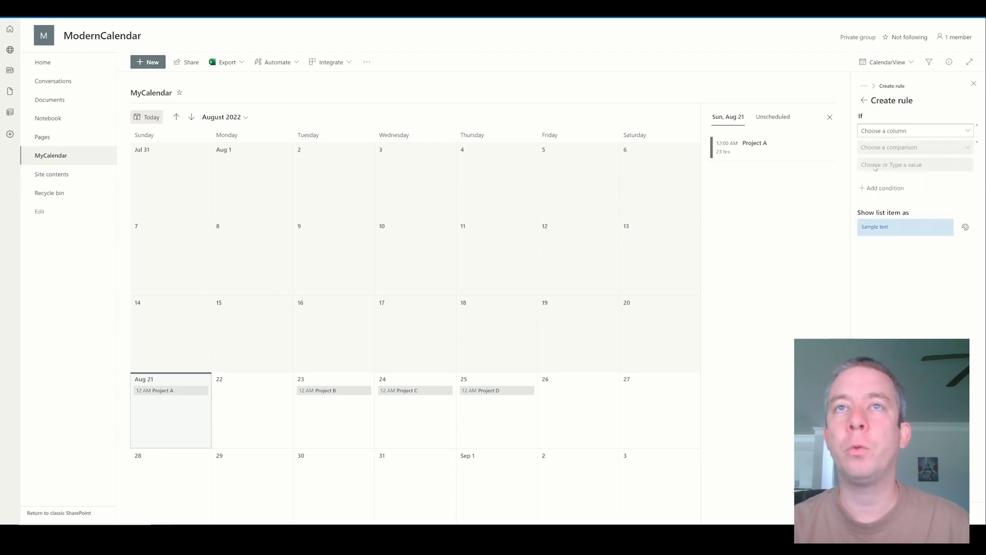
Set the rule's condition to Title is equal to Project A, keeping the default blue style.
click(889, 131)
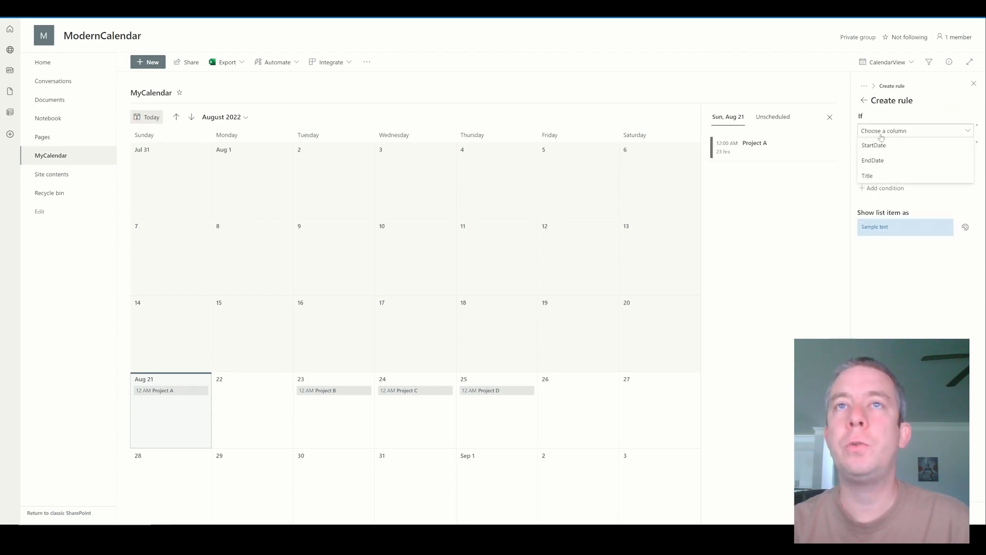
click(869, 176)
click(893, 150)
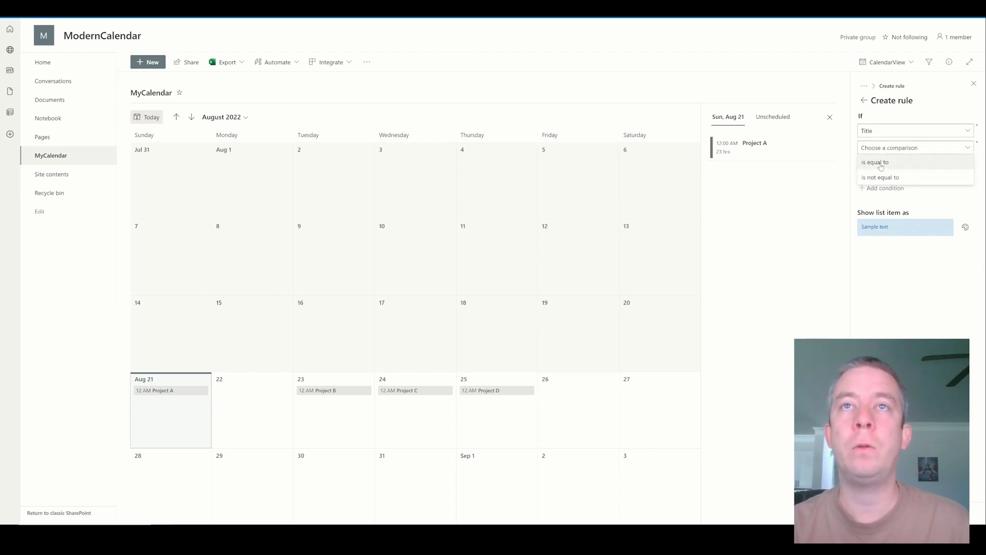
click(878, 162)
text(Project A)
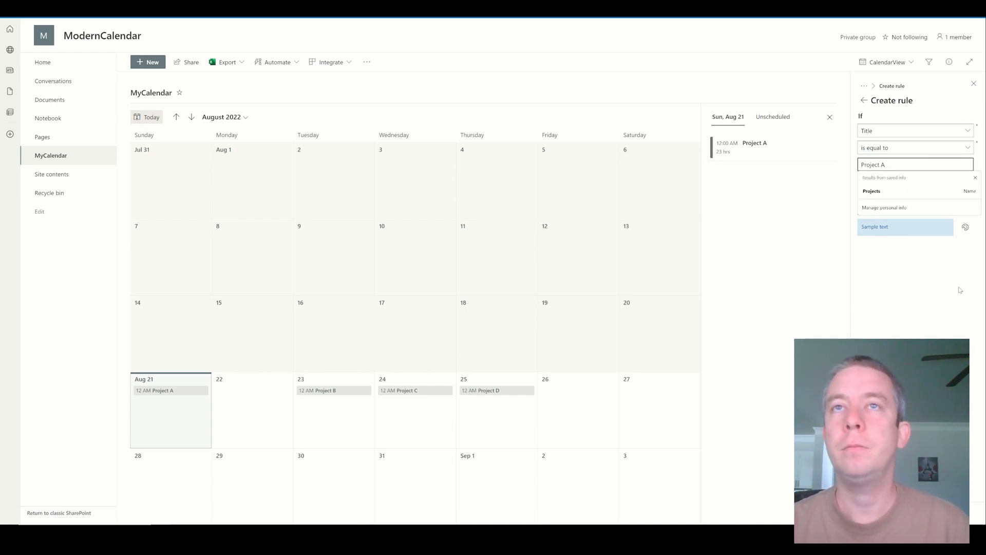
click(959, 290)
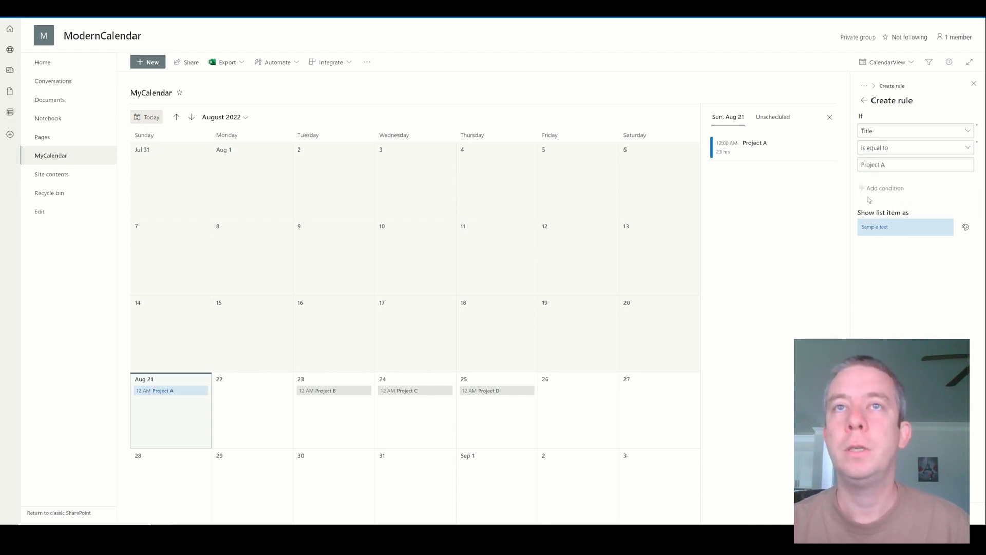
Try adding a second condition to the Project A rule, remove it, and close the formatting pane.
click(880, 187)
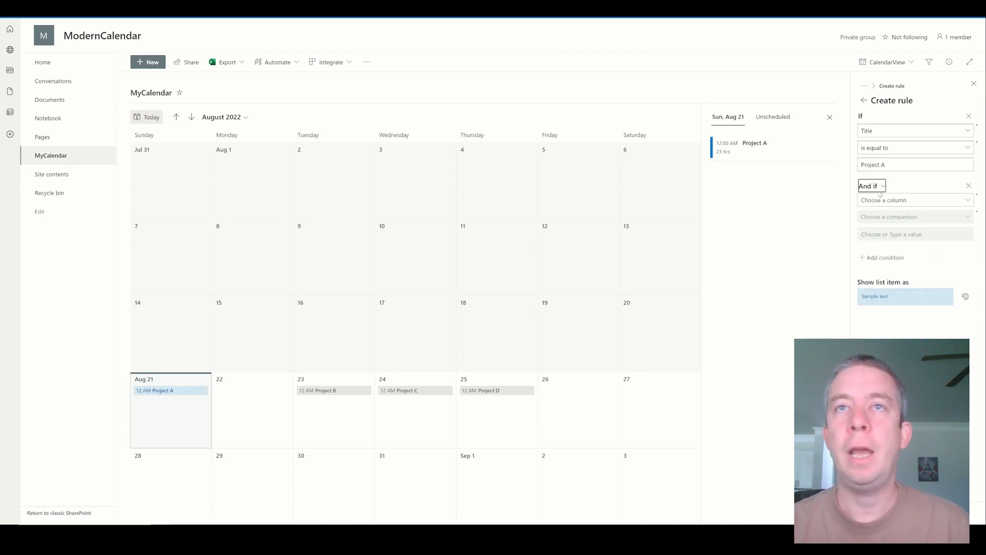
click(969, 187)
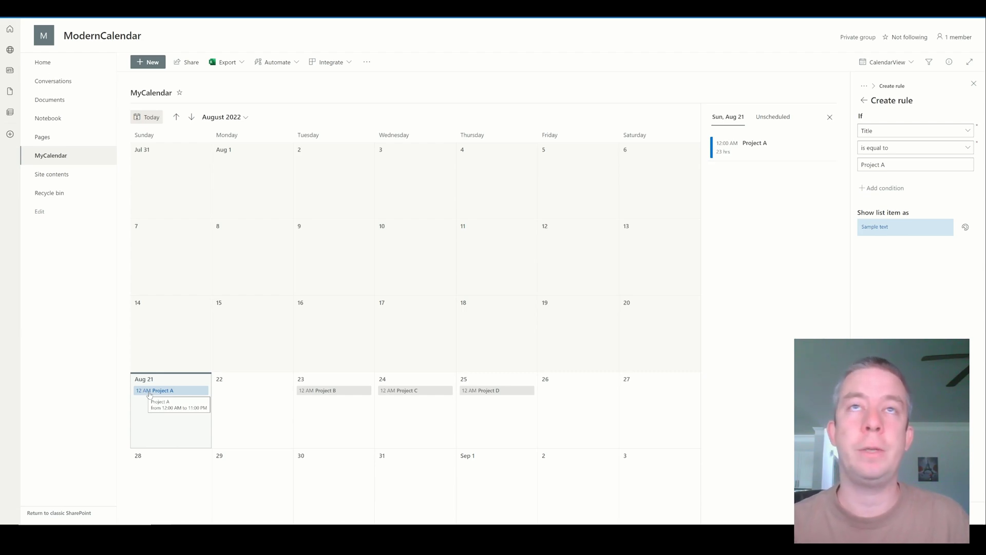
click(973, 83)
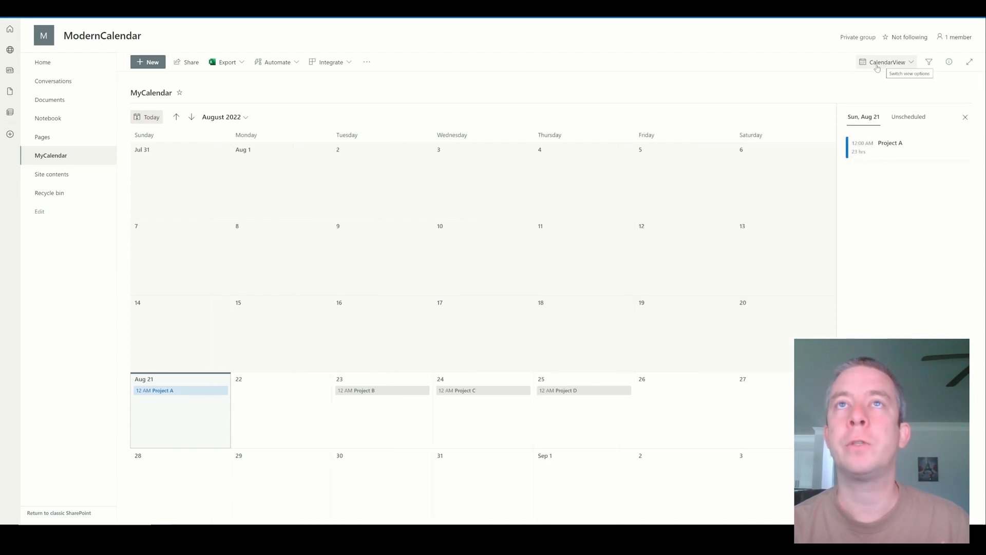
Switch to the All Items view, turn on conditional formatting for it, and begin a new rule.
click(882, 65)
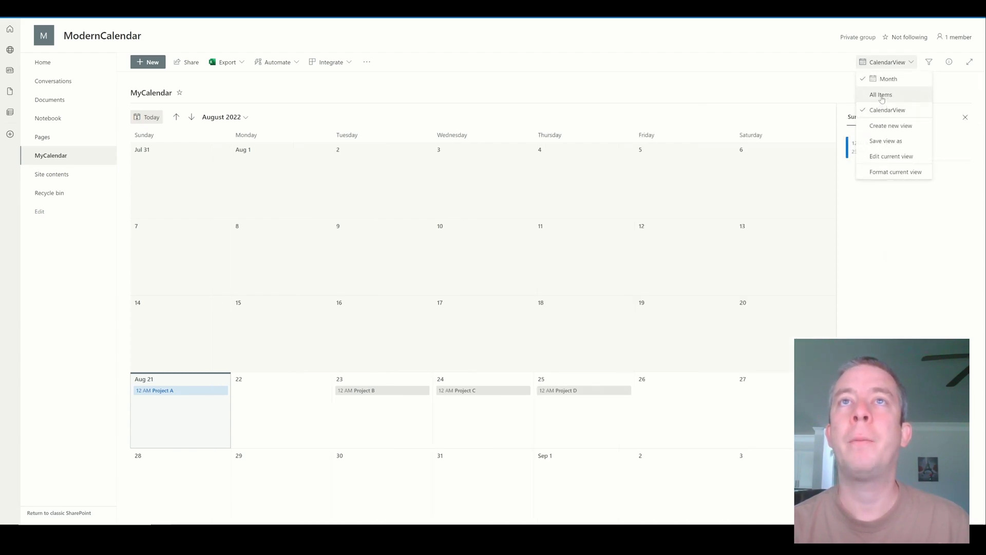
click(881, 95)
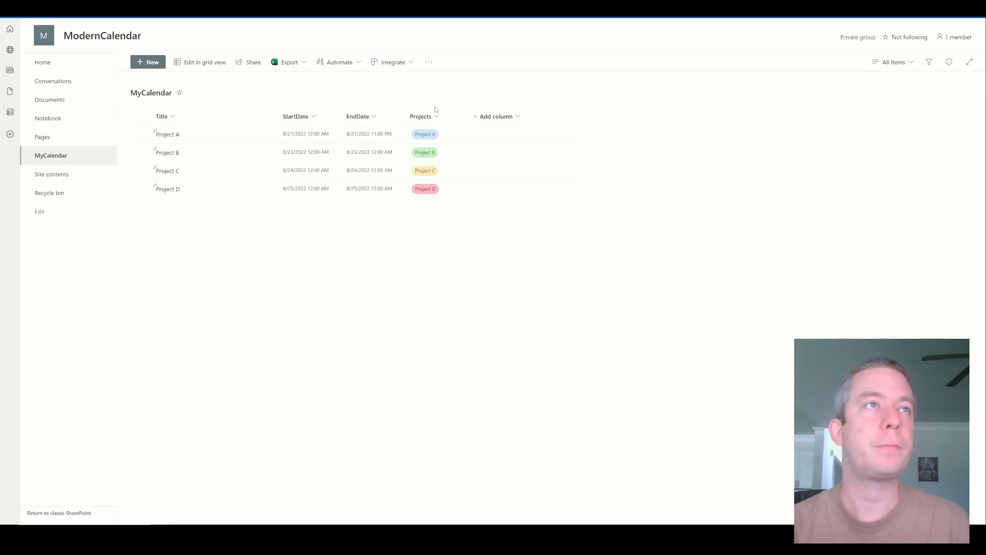
click(894, 62)
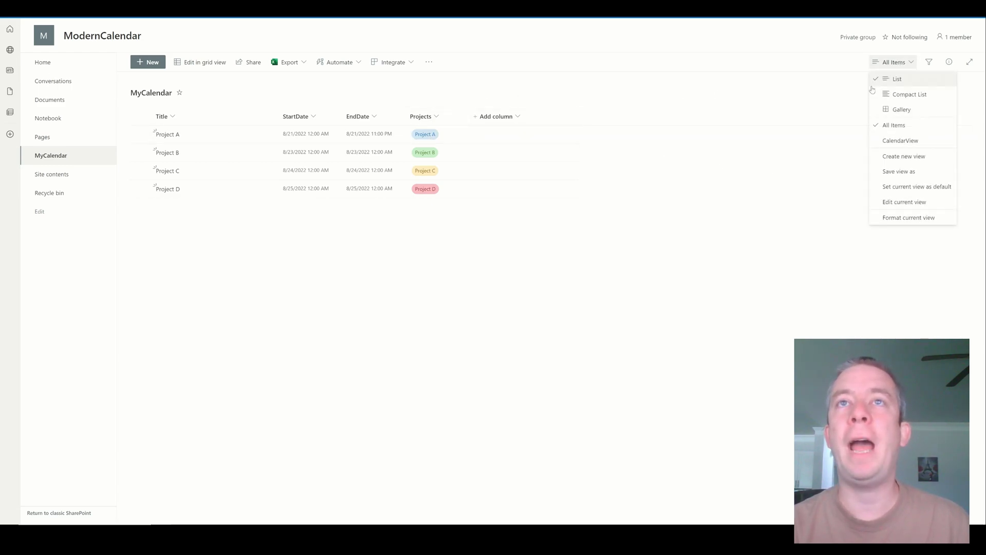
click(884, 217)
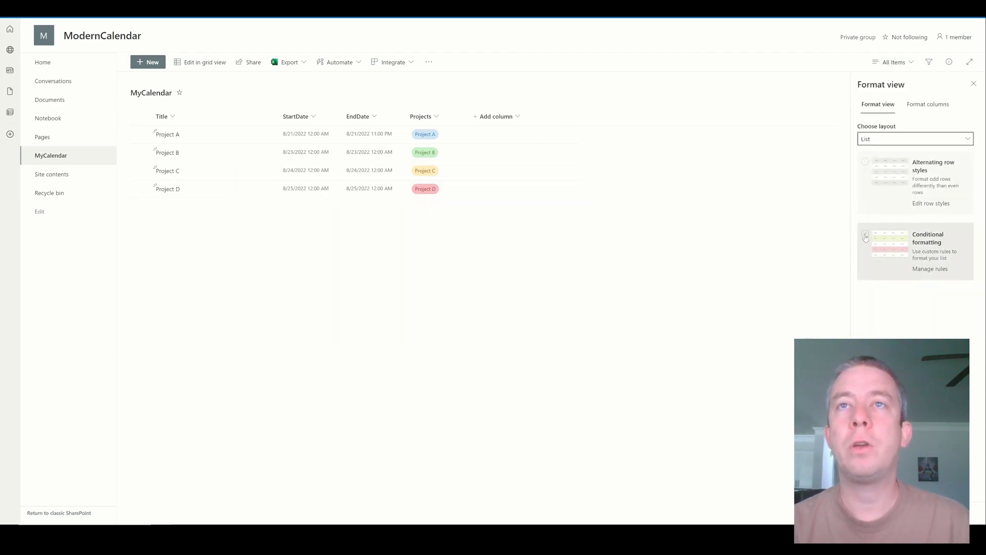
click(865, 237)
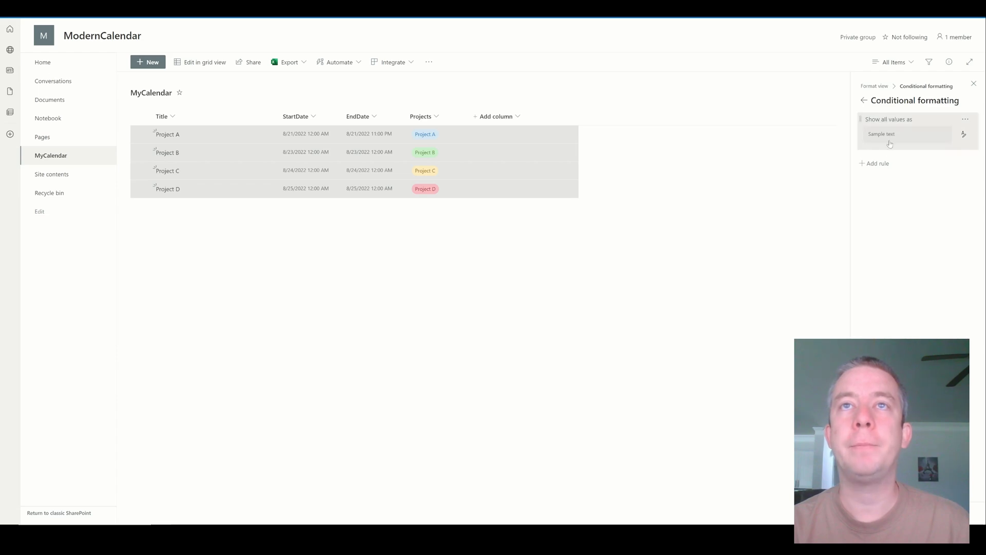
click(876, 163)
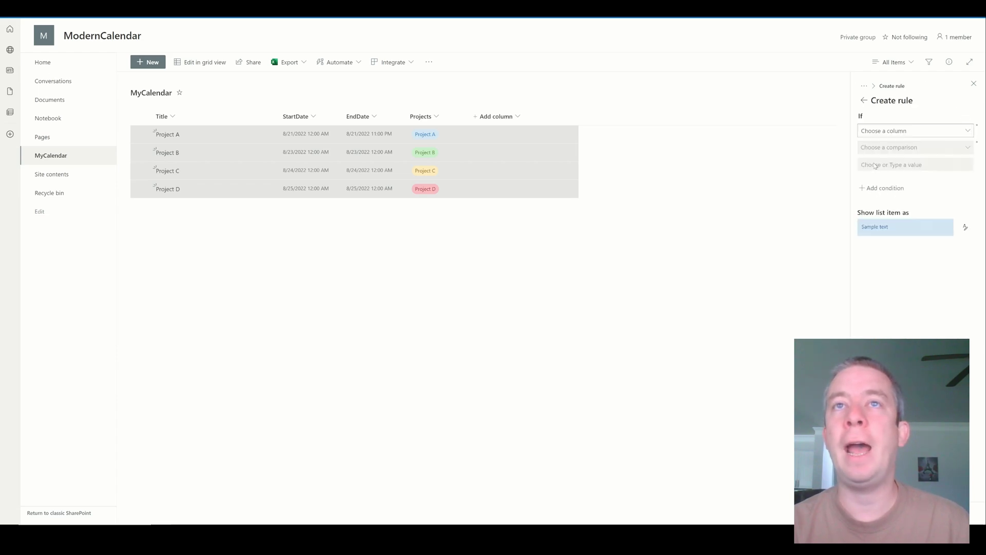
Set the new rule's condition to Projects is equal to Project B.
click(897, 135)
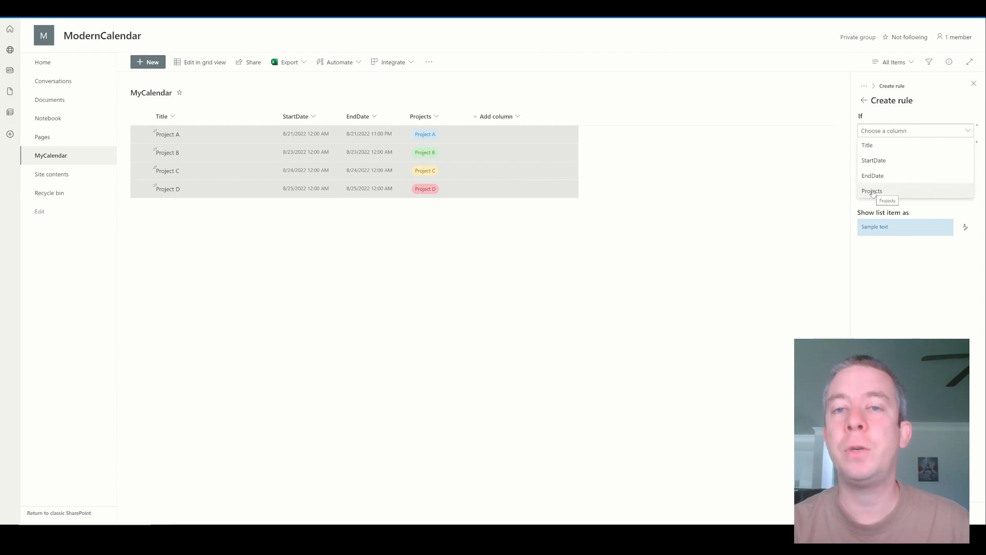
click(872, 191)
click(894, 148)
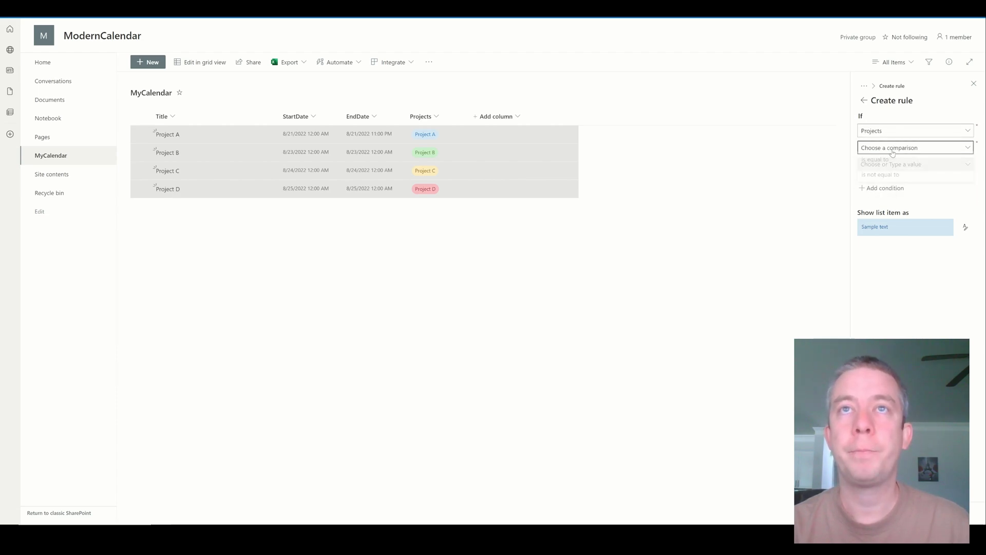
click(883, 161)
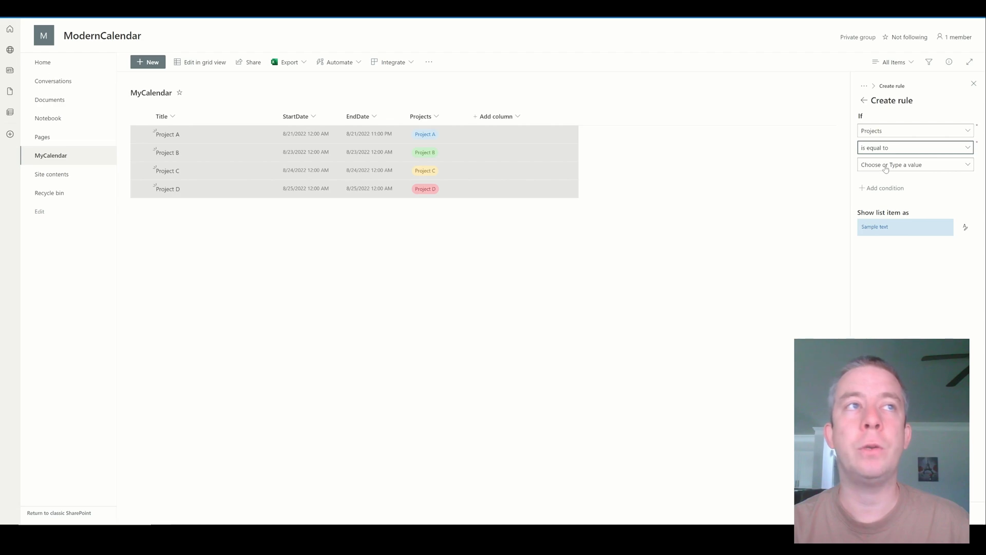
click(885, 170)
click(880, 193)
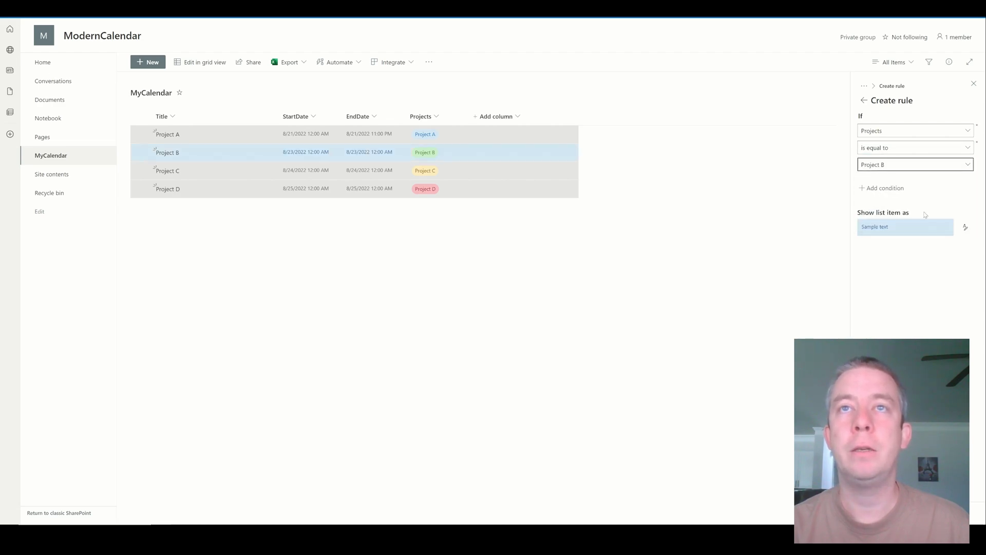
Give the Project B rule a periwinkle fill color and check its effect in CalendarView.
click(965, 228)
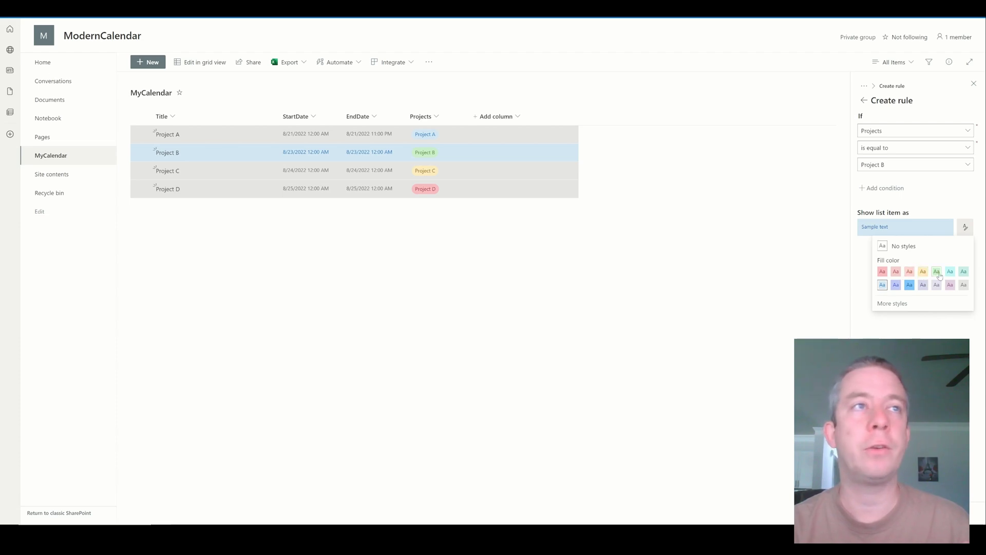
click(897, 285)
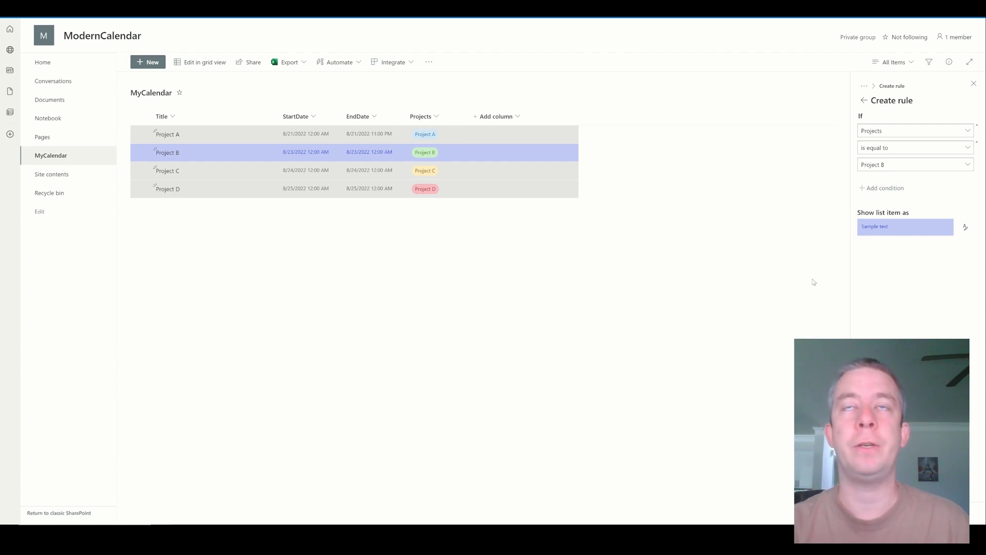
click(893, 62)
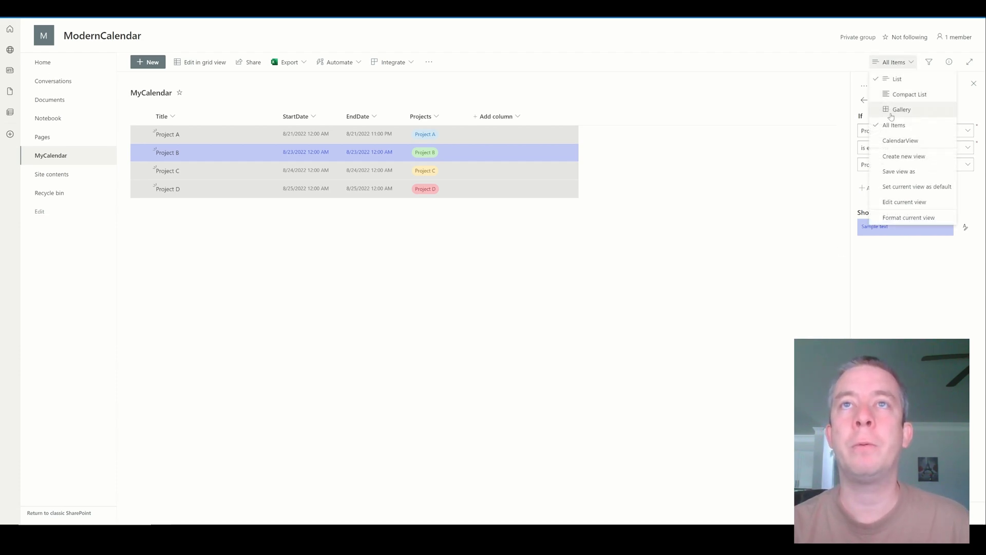
click(900, 141)
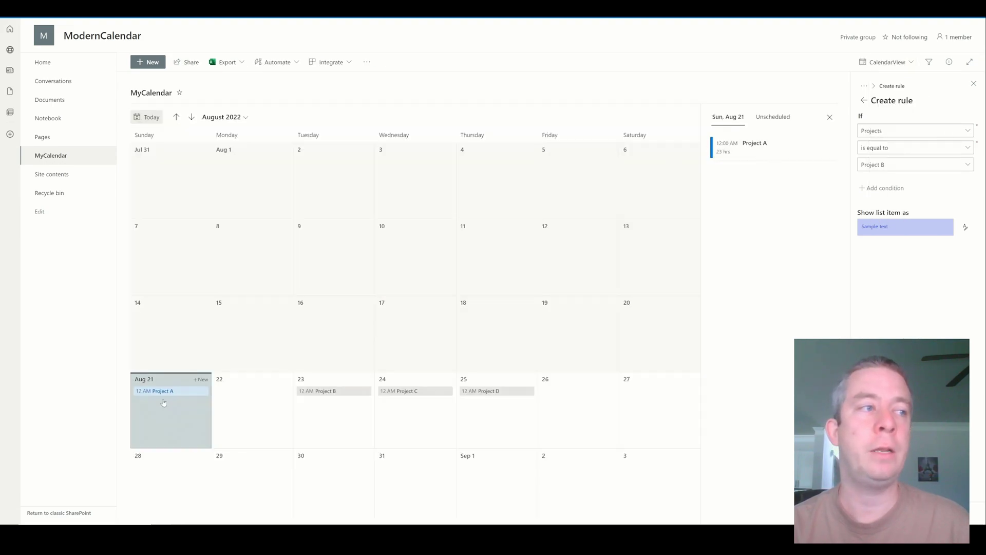
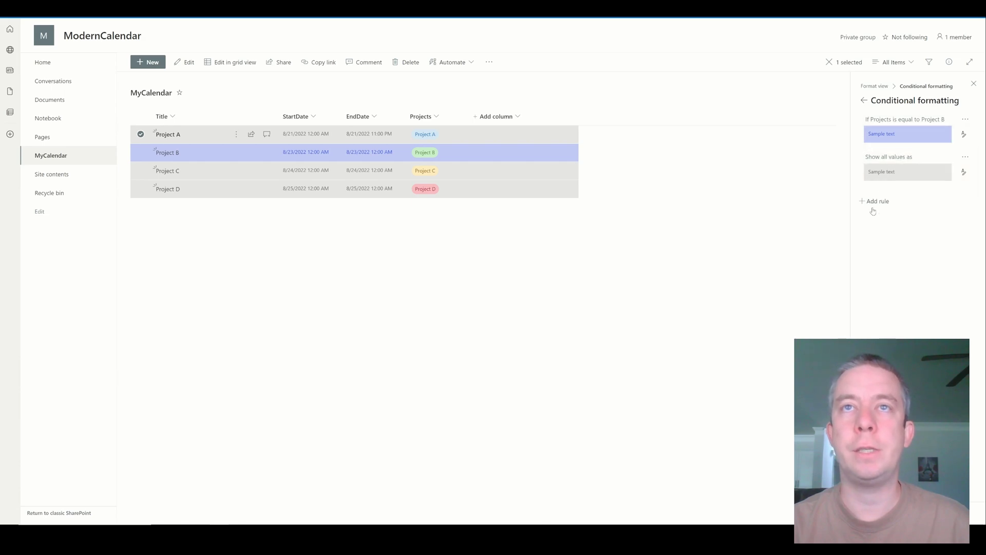
Add an All Items rule for Projects is equal to Project A, keeping the suggested green style, and return to the rule list.
click(876, 201)
click(886, 133)
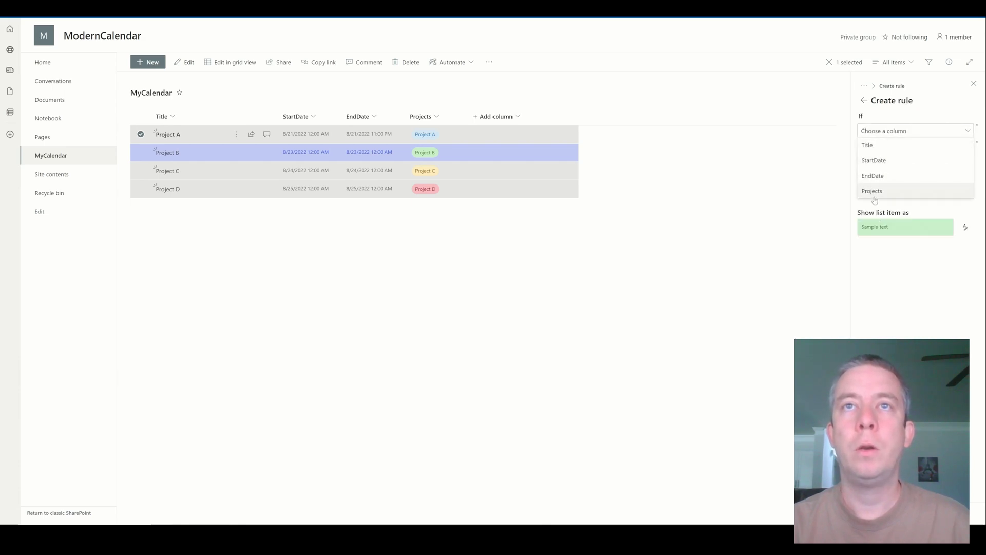
click(876, 191)
click(892, 151)
click(884, 162)
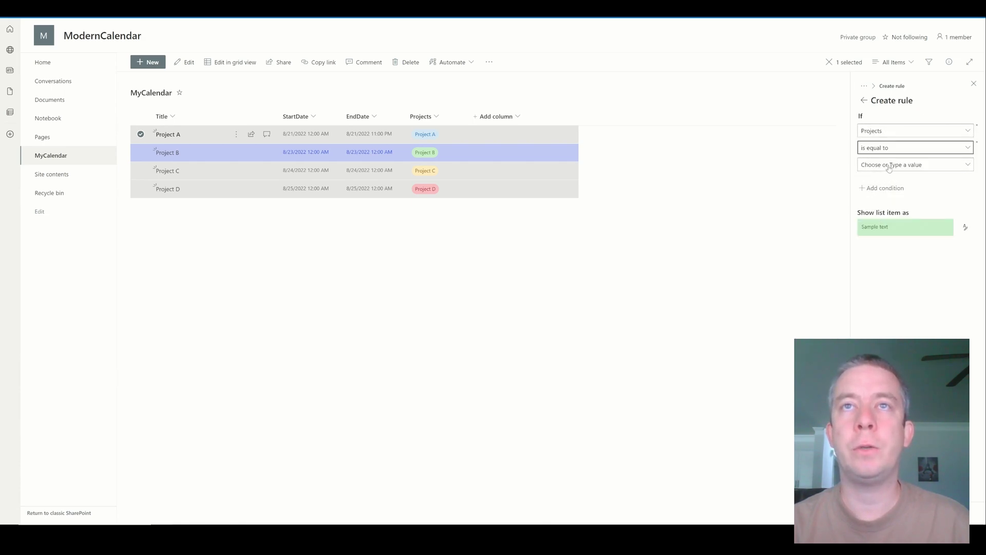
click(886, 165)
click(886, 181)
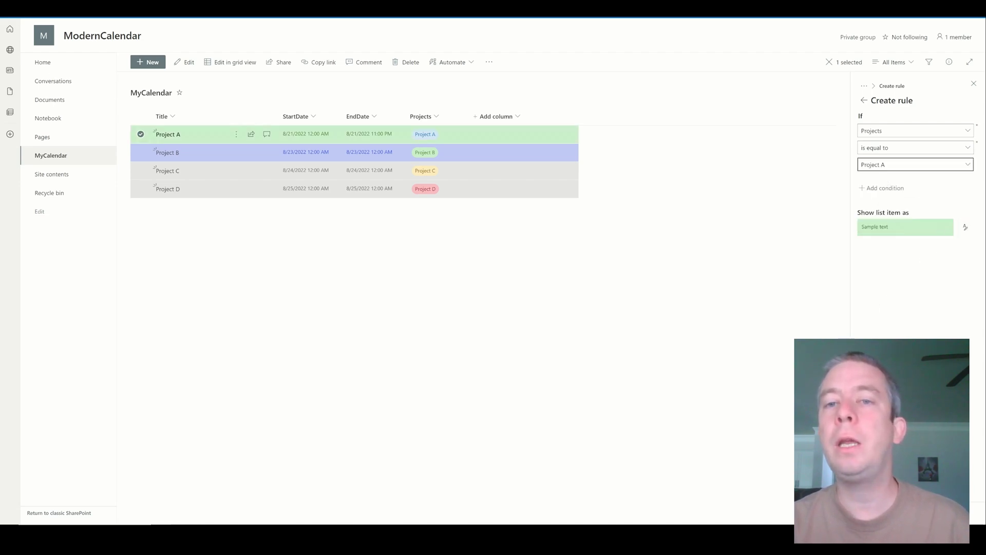
click(864, 86)
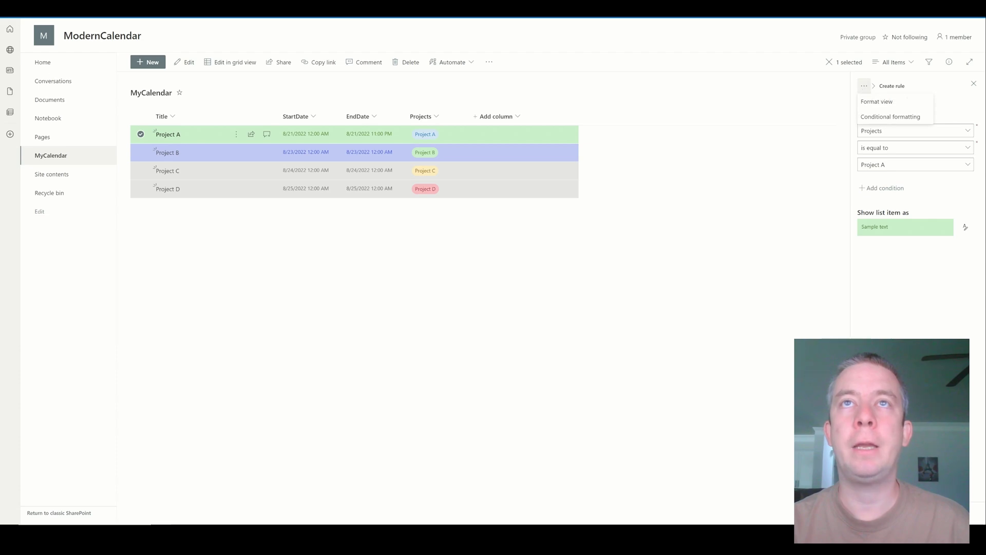
click(890, 116)
Add a rule for Projects is equal to Project C, keeping the suggested yellow style, and return to the rule list.
click(885, 242)
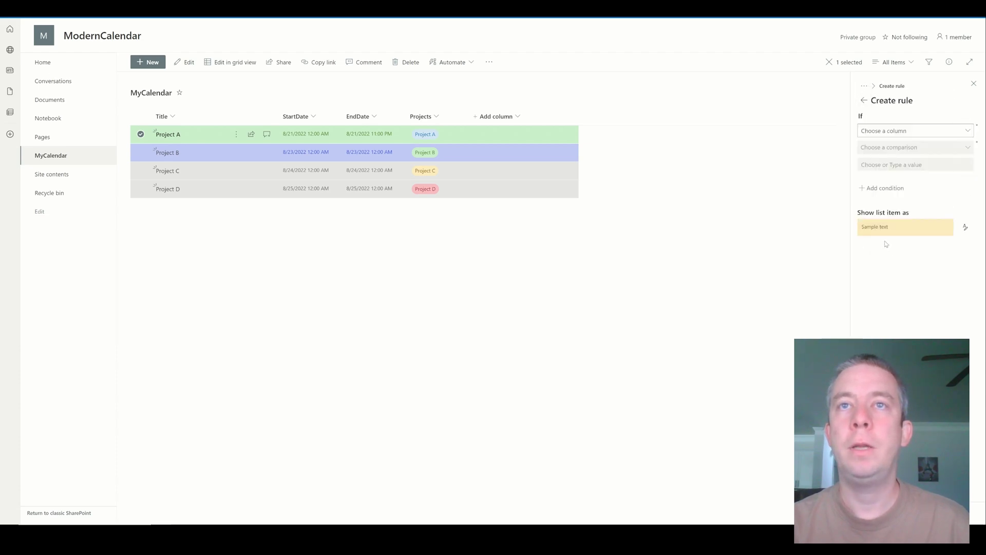
click(885, 132)
click(868, 190)
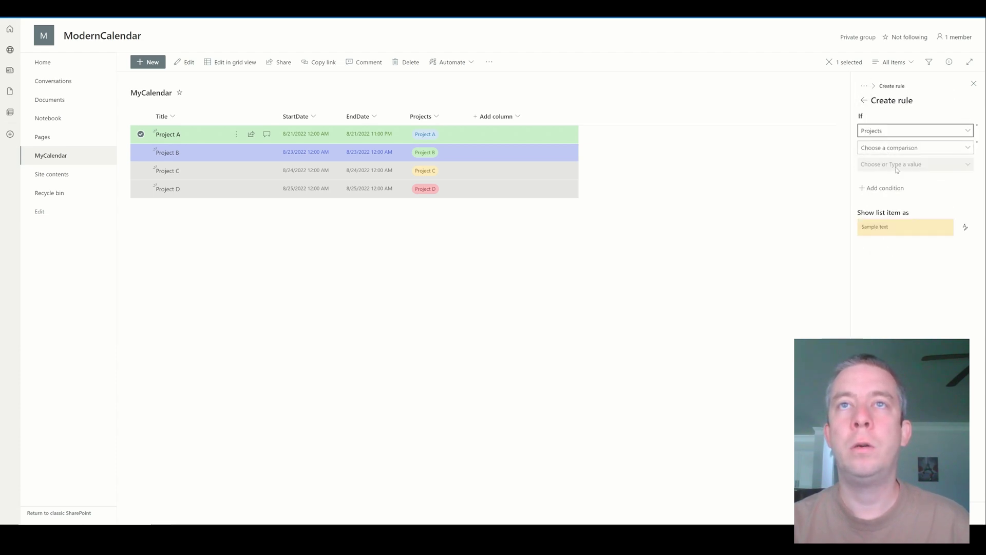
click(895, 148)
click(889, 177)
click(889, 165)
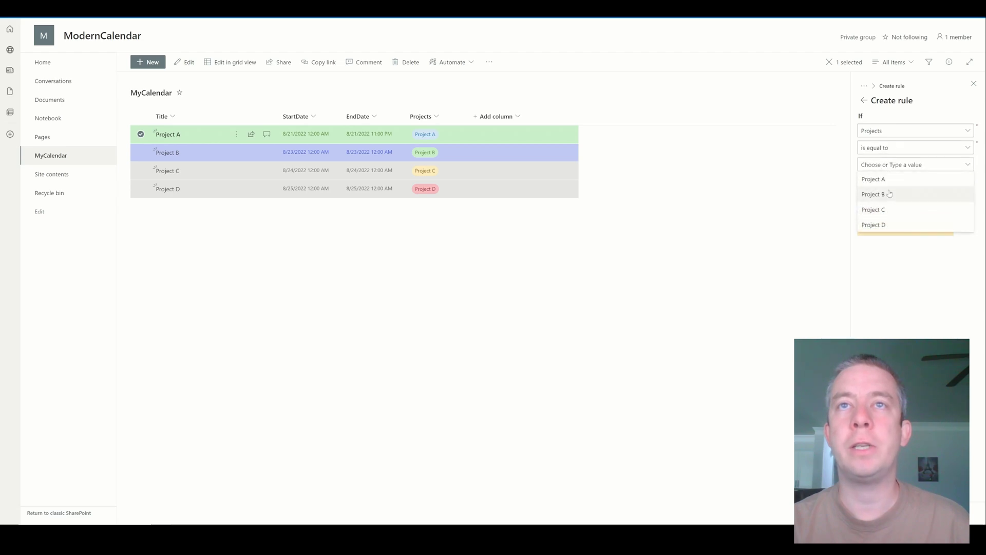
click(881, 205)
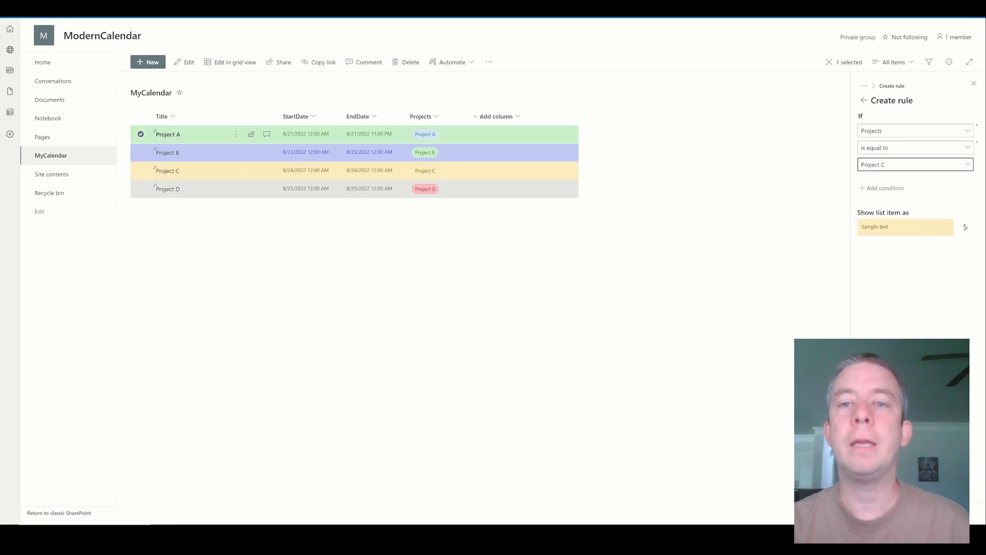
click(864, 87)
click(890, 117)
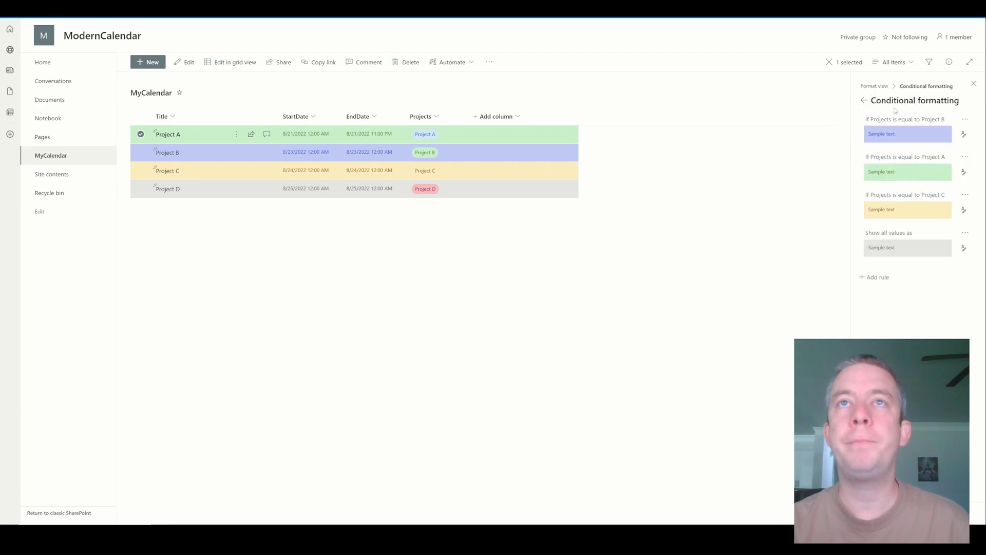
Add another rule with the condition Projects is equal to Project D.
click(877, 280)
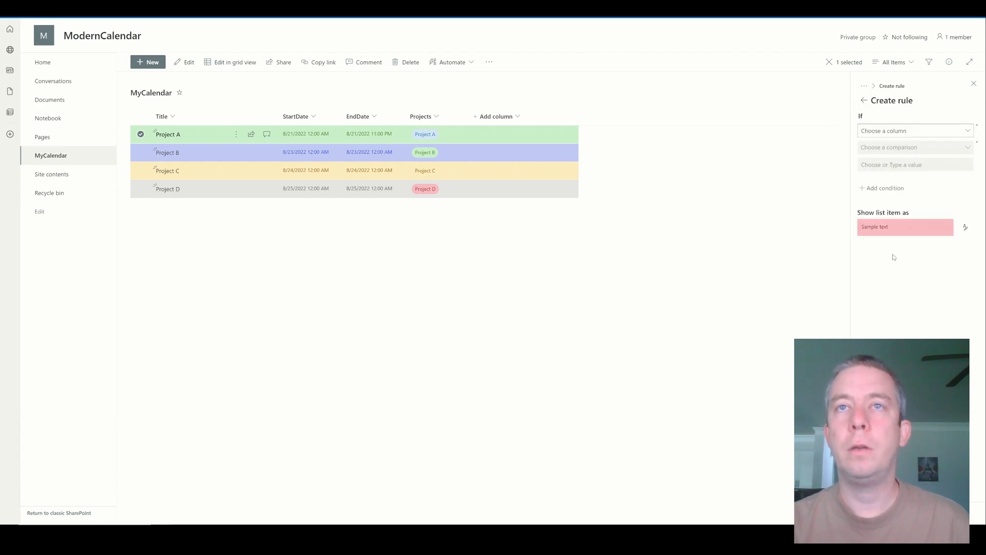
click(888, 132)
click(873, 189)
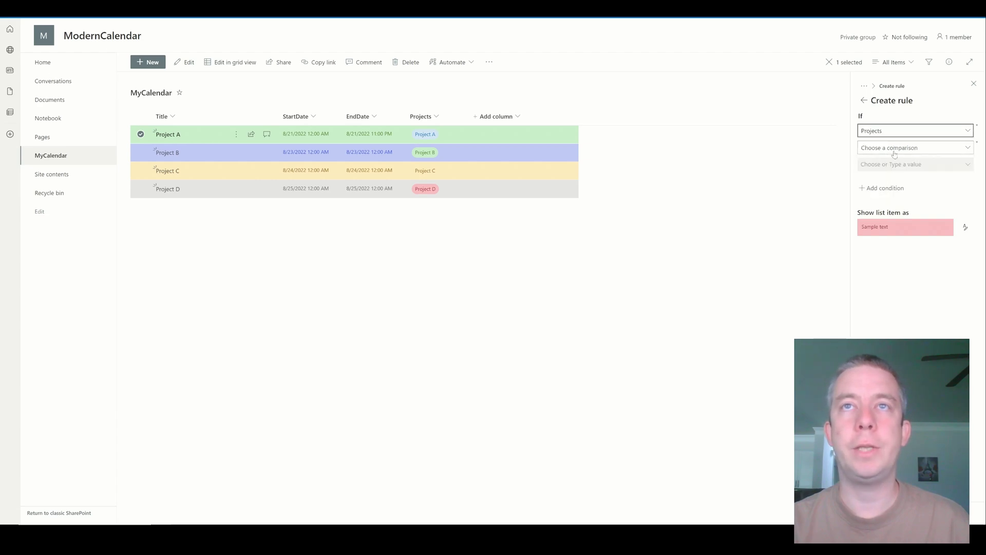
click(892, 149)
click(875, 162)
click(883, 164)
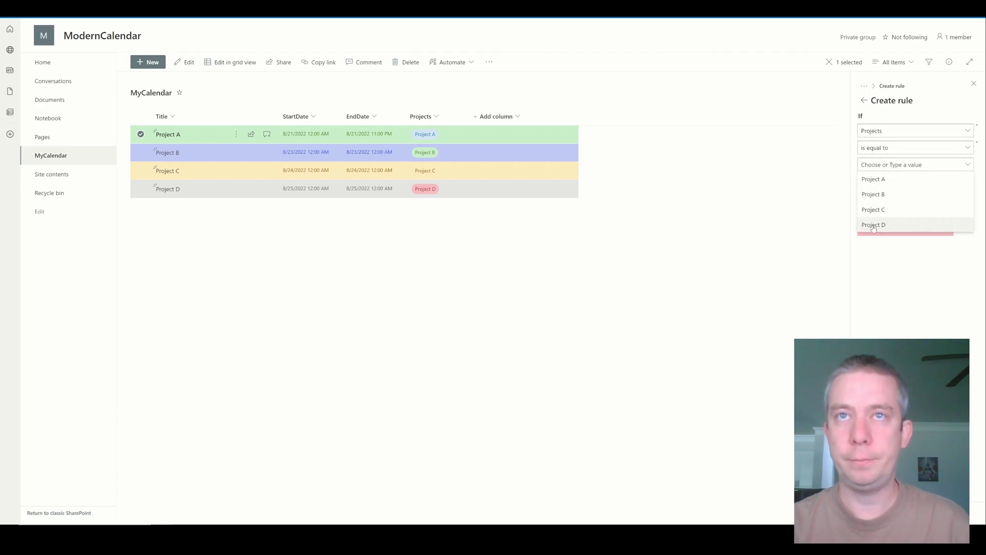
click(873, 223)
Change the Project D rule's fill color to bright blue and close the view formatting pane.
click(965, 227)
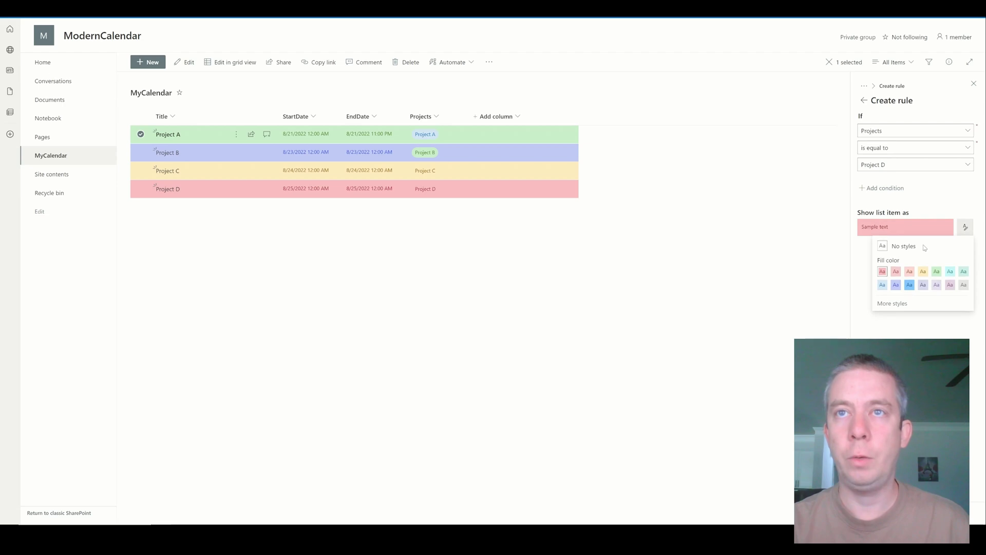
click(909, 285)
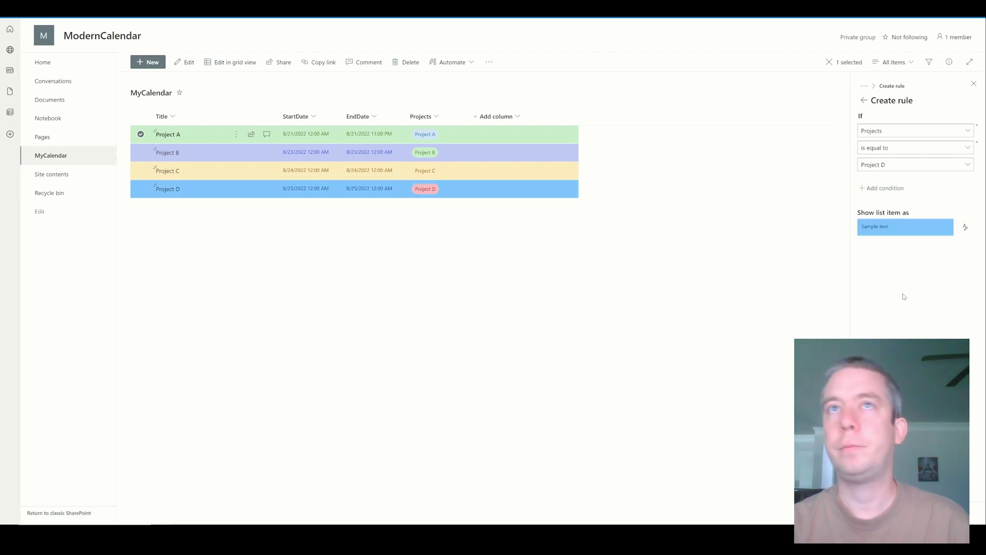
click(864, 101)
click(864, 100)
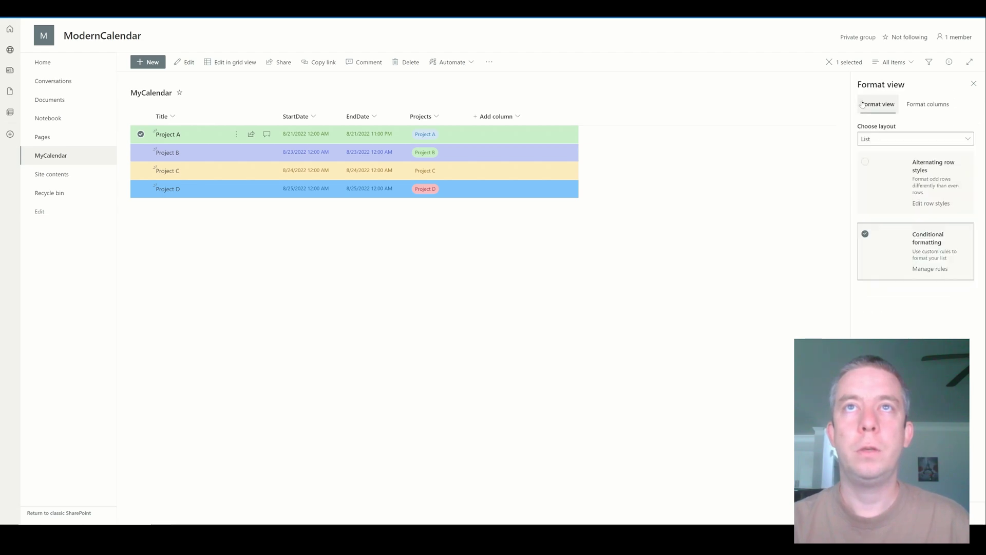
click(973, 83)
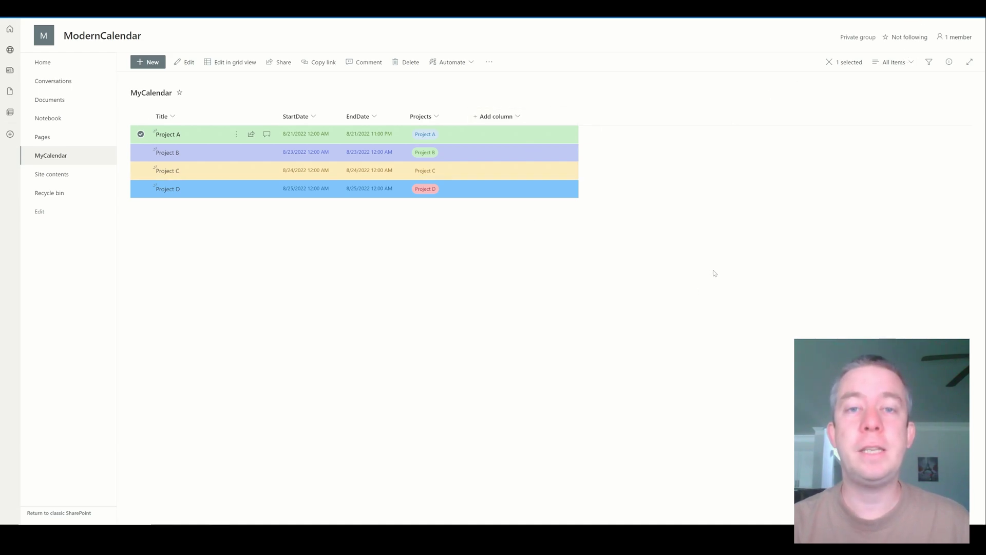
Open the conditional formatting rules of the All Items view and show them as JSON in advanced mode.
click(893, 63)
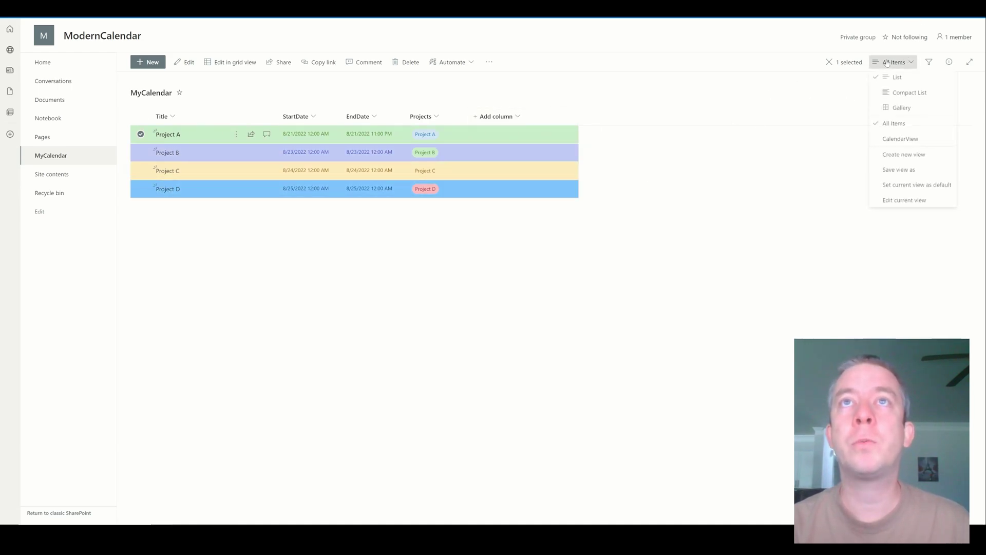
click(844, 185)
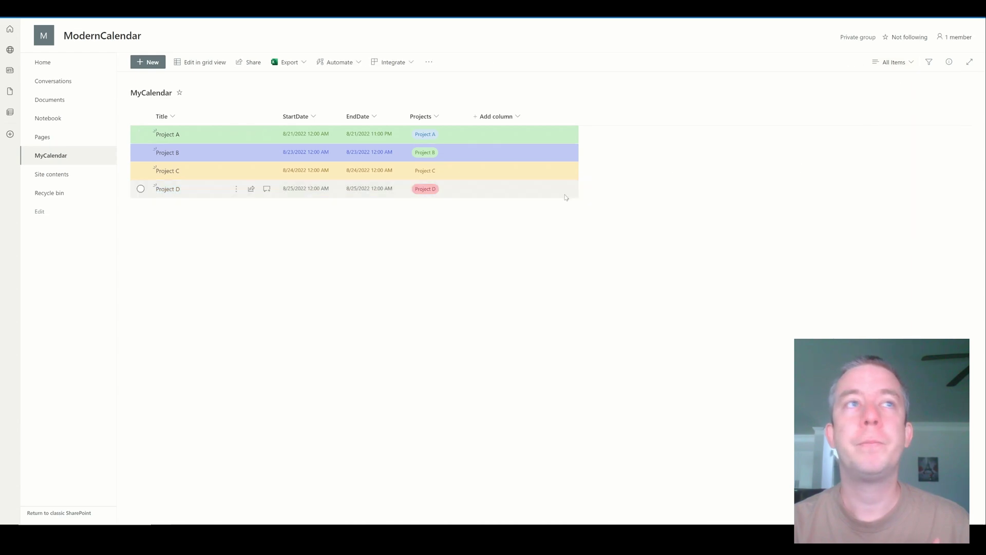
click(894, 62)
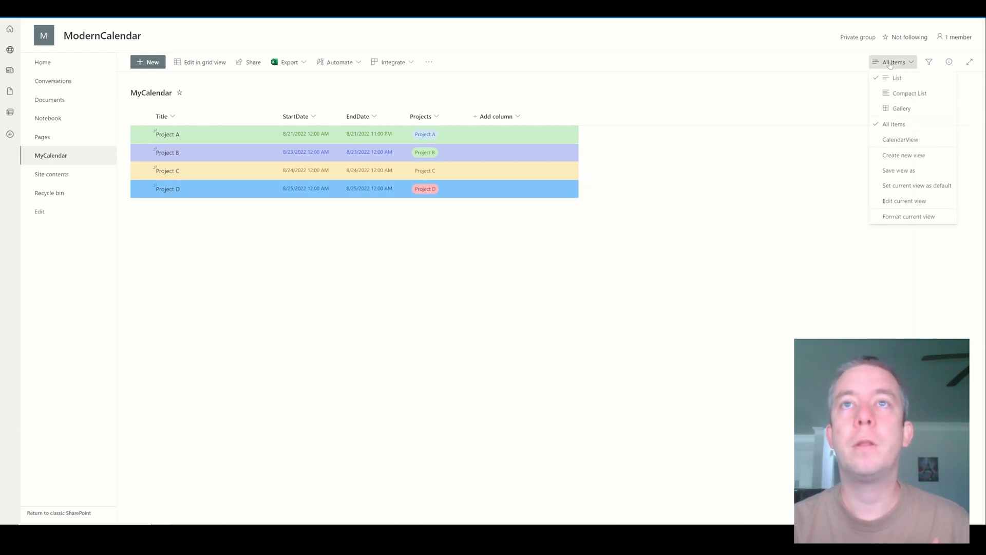
click(892, 223)
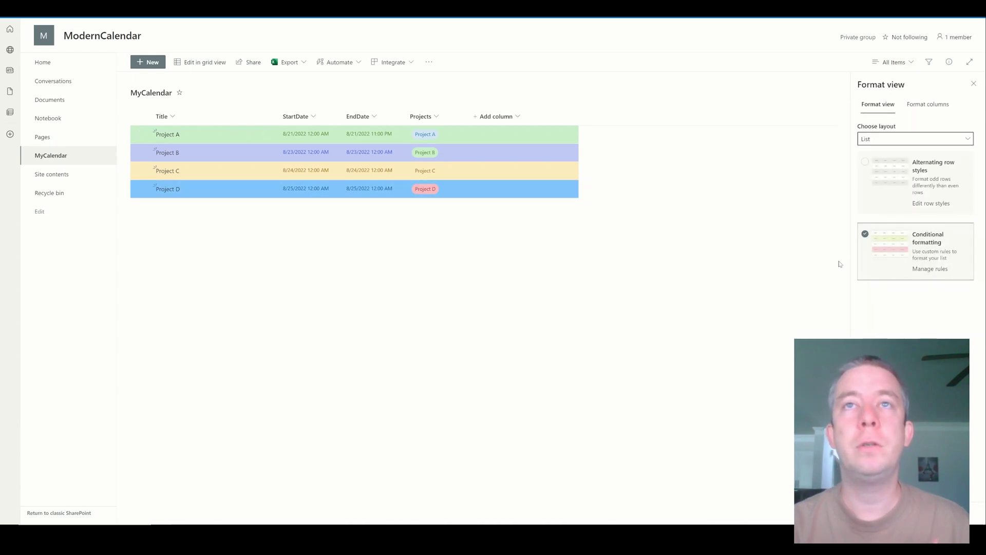
click(928, 271)
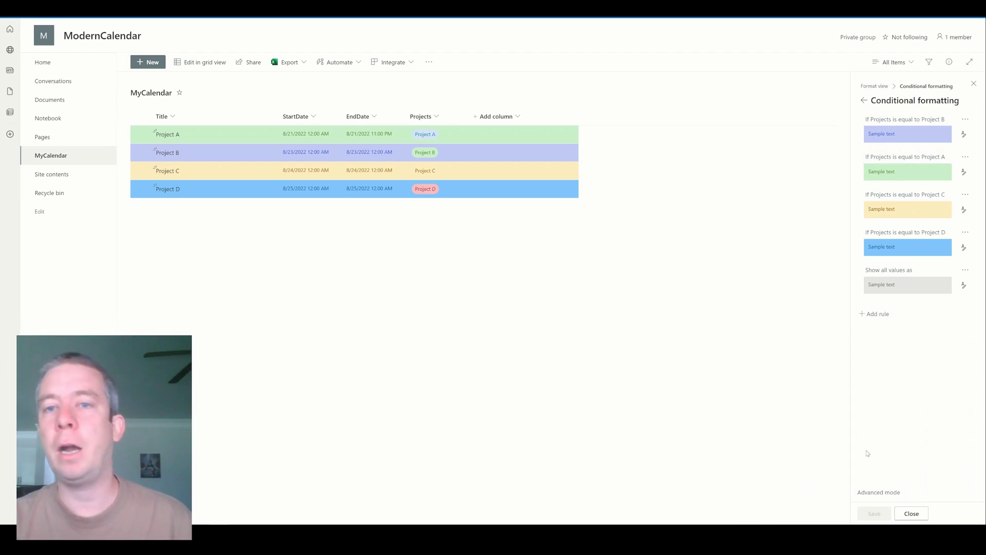
click(876, 493)
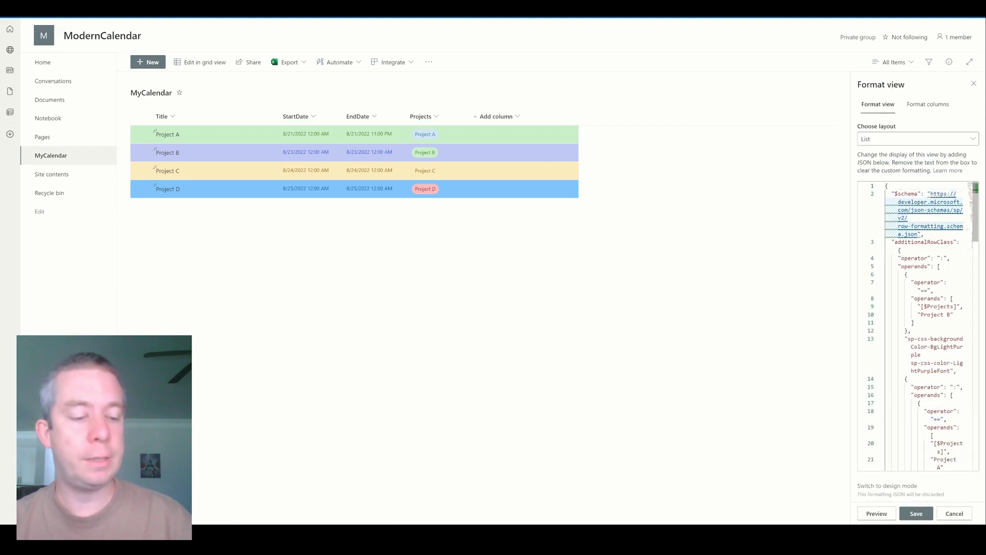
Copy the All Items formatting JSON into a blank Notepad file, enlarge its text to 140%, and return the formatting pane to design mode.
key(ctrl+a)
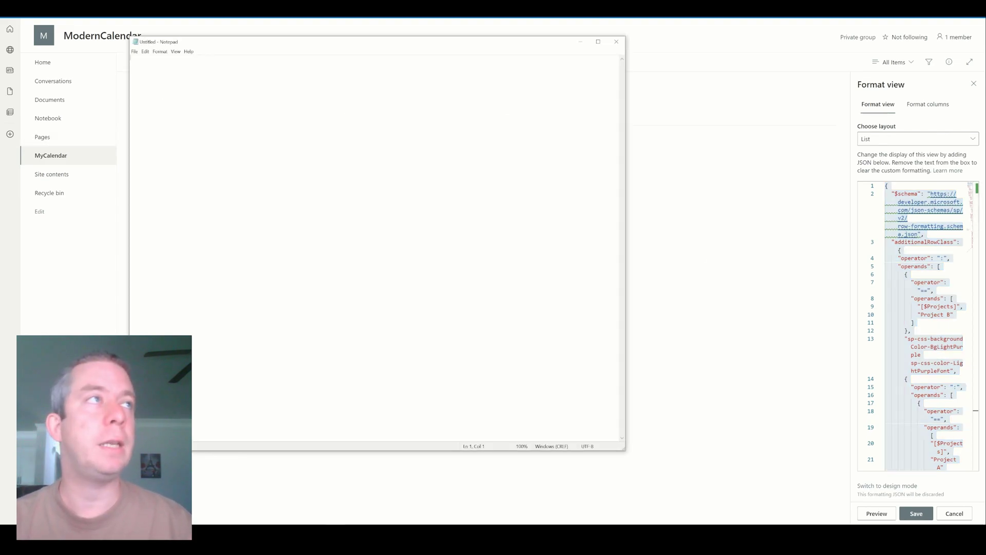
key(ctrl+v)
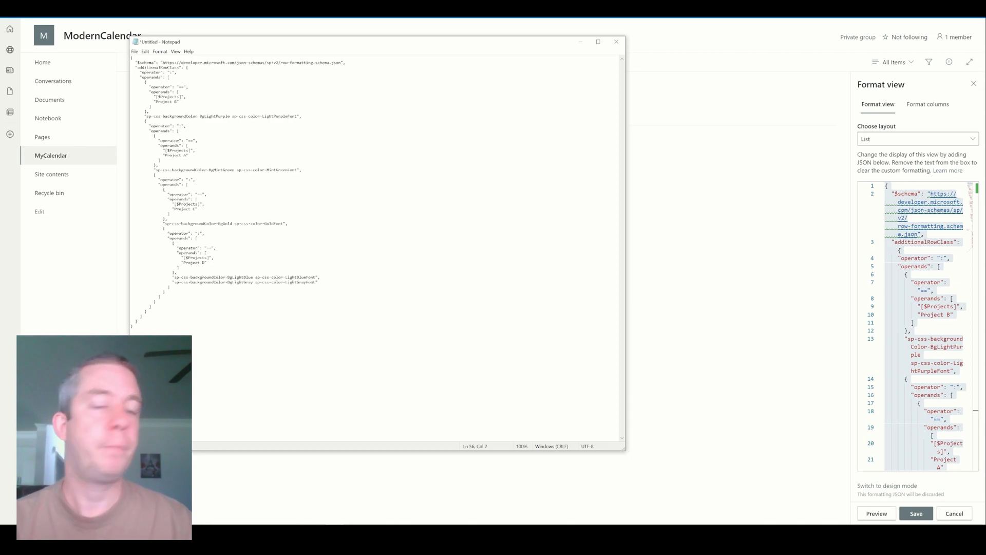
key(ctrl+plus)
key(ctrl+plus)
key(ctrl+plus)
key(ctrl+plus)
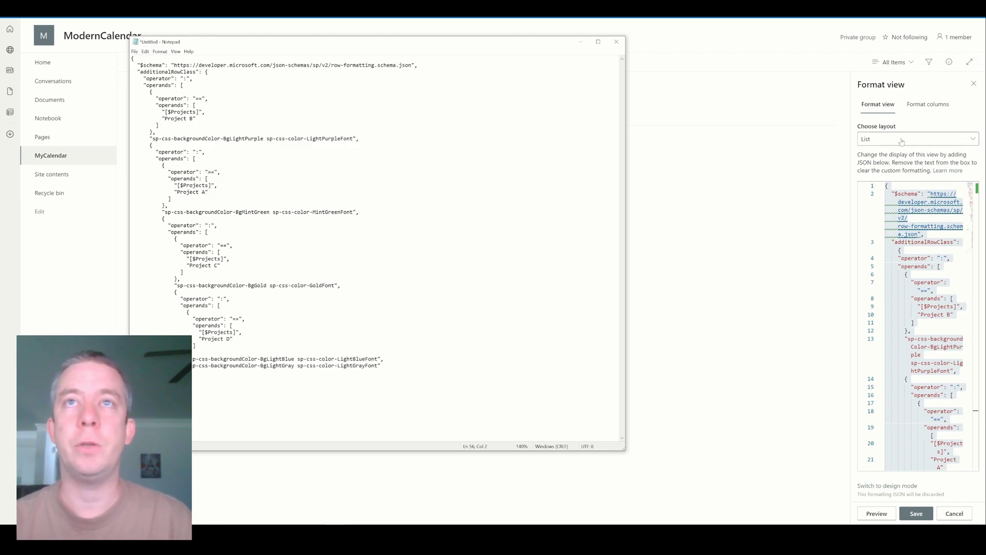
click(887, 485)
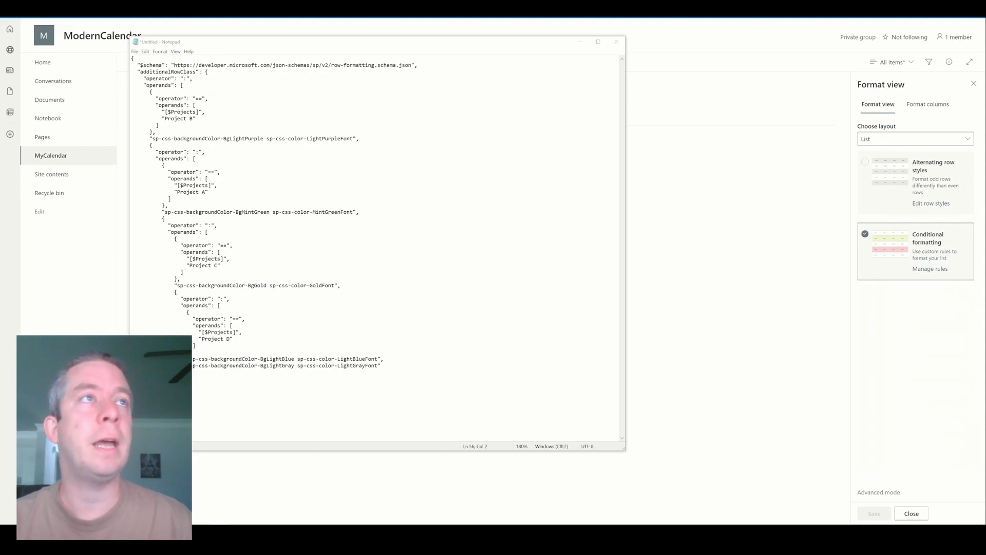
Examine the project conditions and their background and font color classes in the row formatting JSON, including the default one.
drag(196, 119, 153, 119)
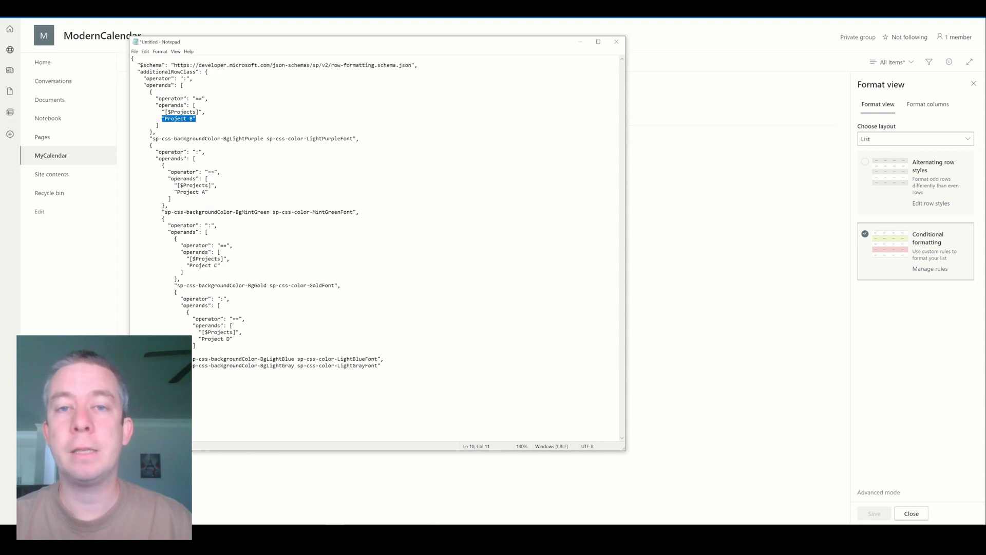
click(313, 139)
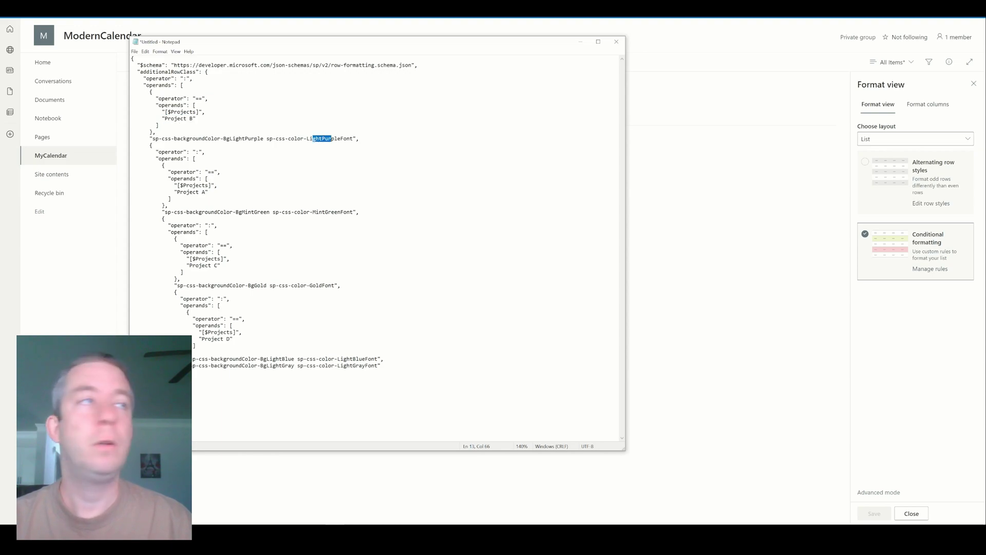
drag(315, 45, 449, 39)
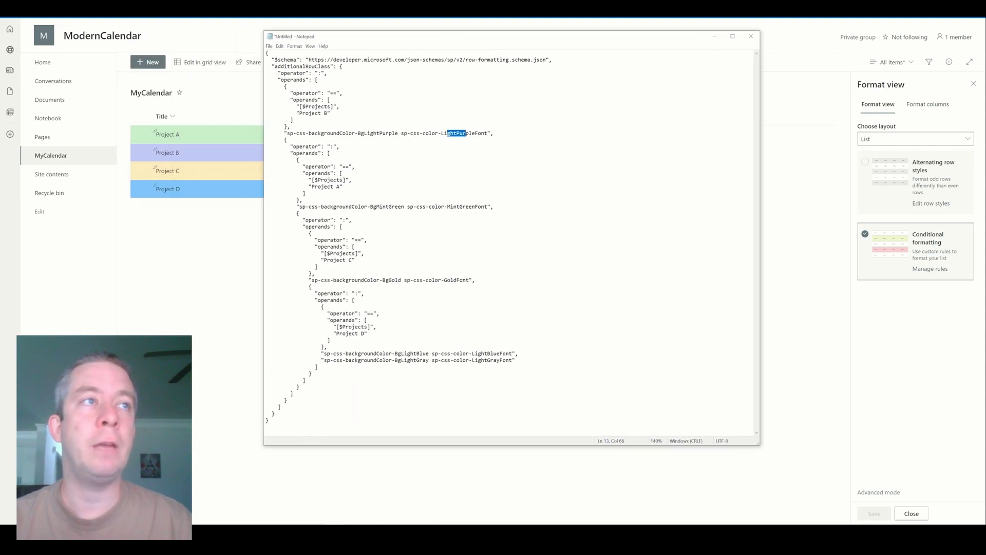
drag(478, 206, 456, 206)
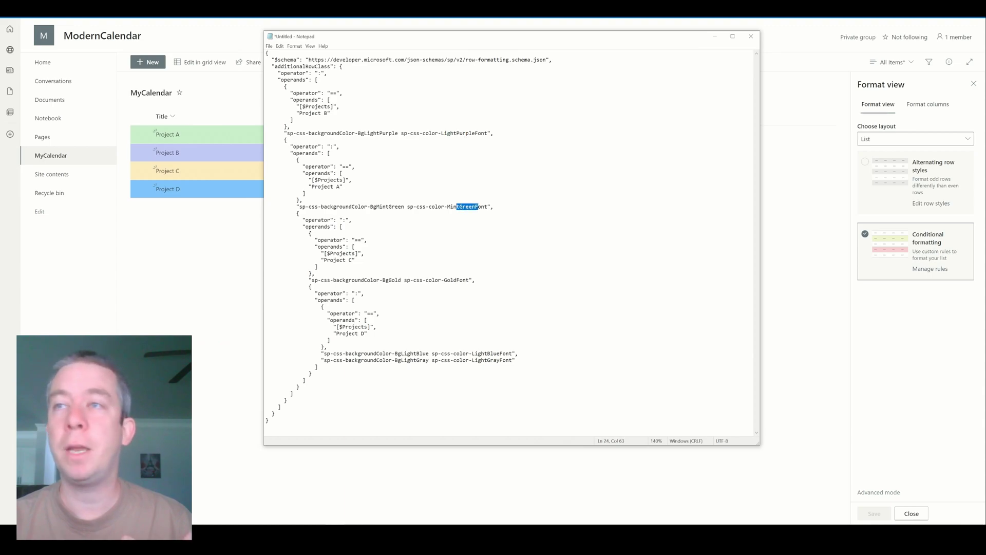
drag(464, 280, 447, 280)
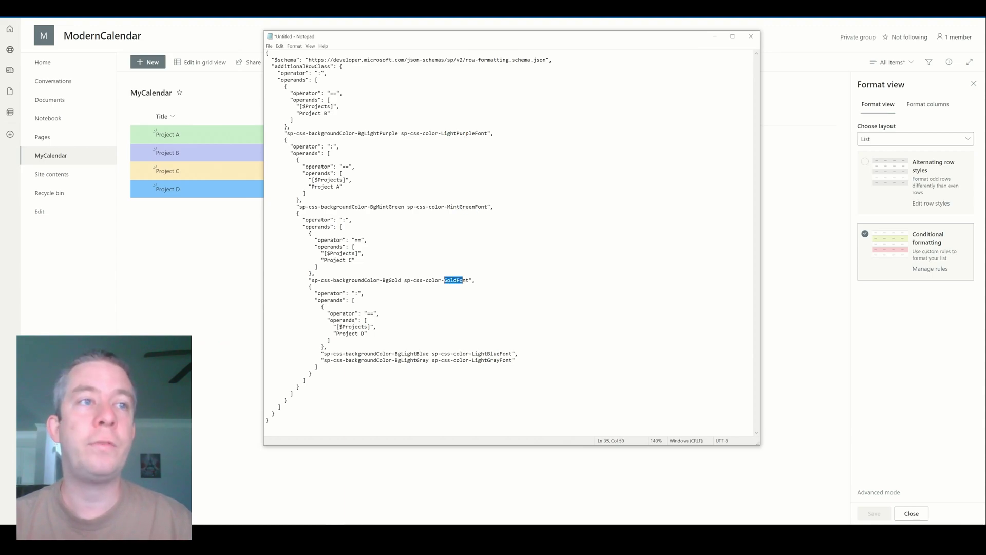
drag(507, 353, 303, 360)
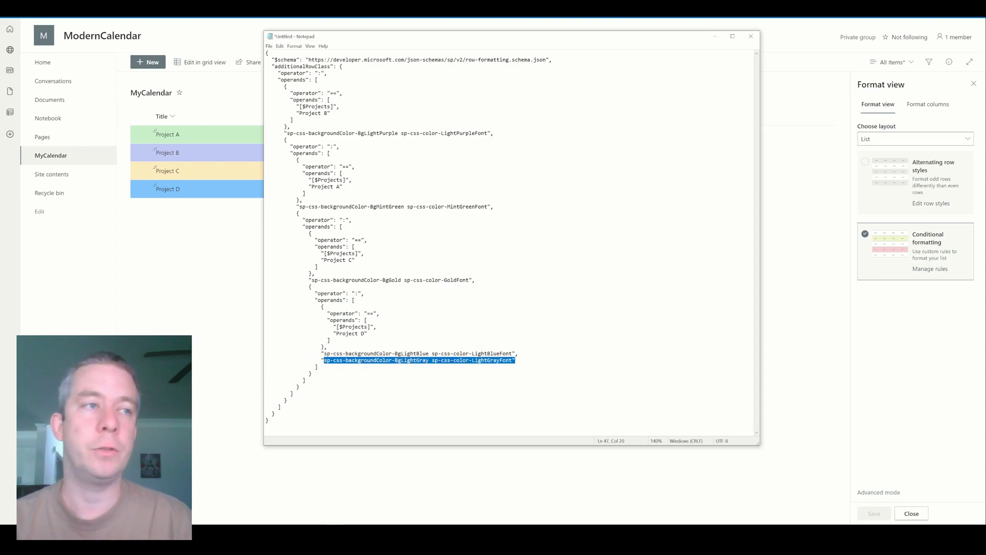
click(347, 360)
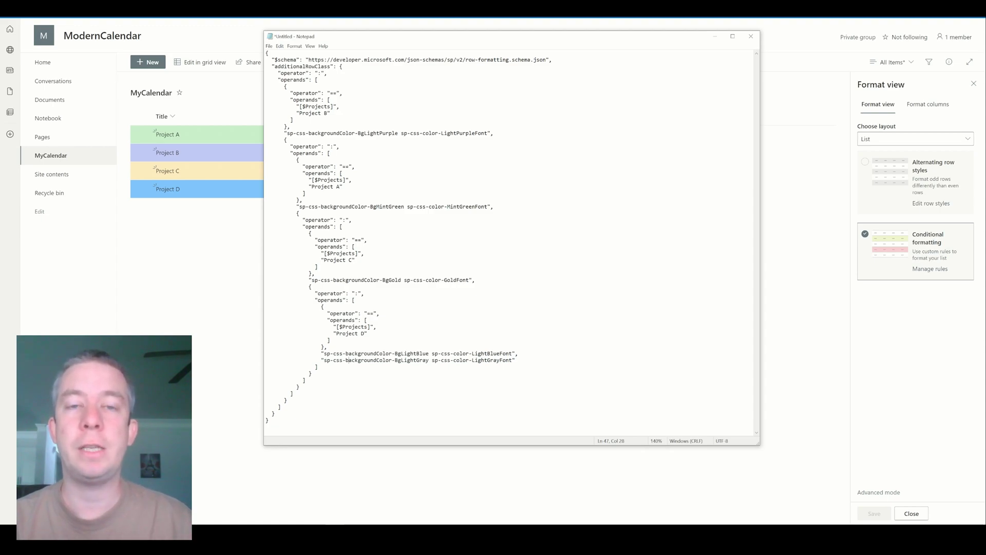
Switch the list to CalendarView and open its conditional formatting rules as JSON in advanced mode.
click(222, 309)
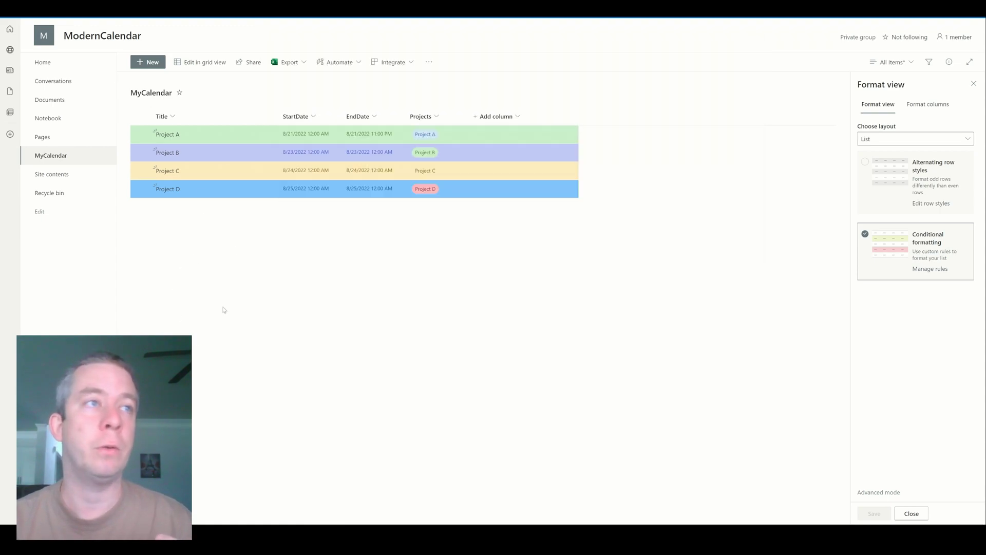
click(886, 62)
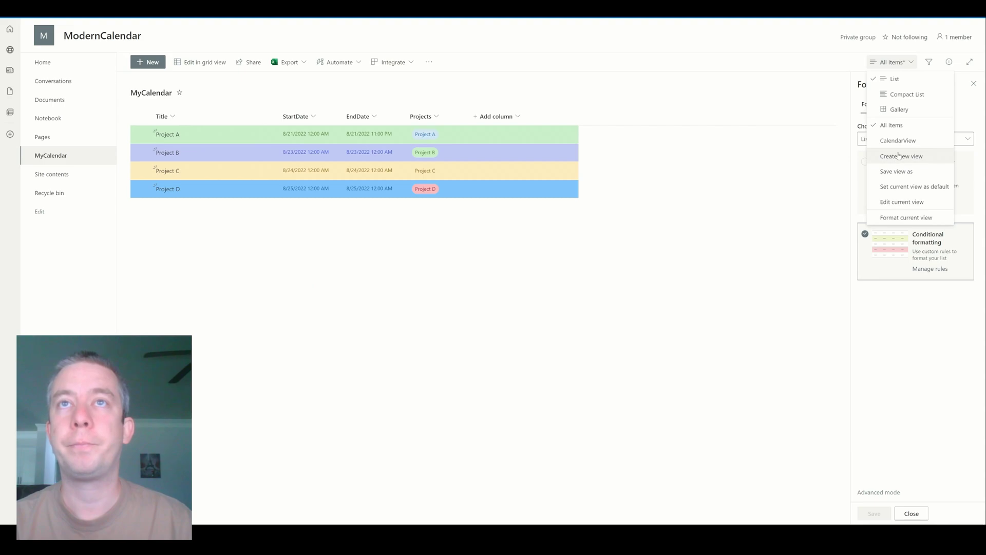
click(889, 139)
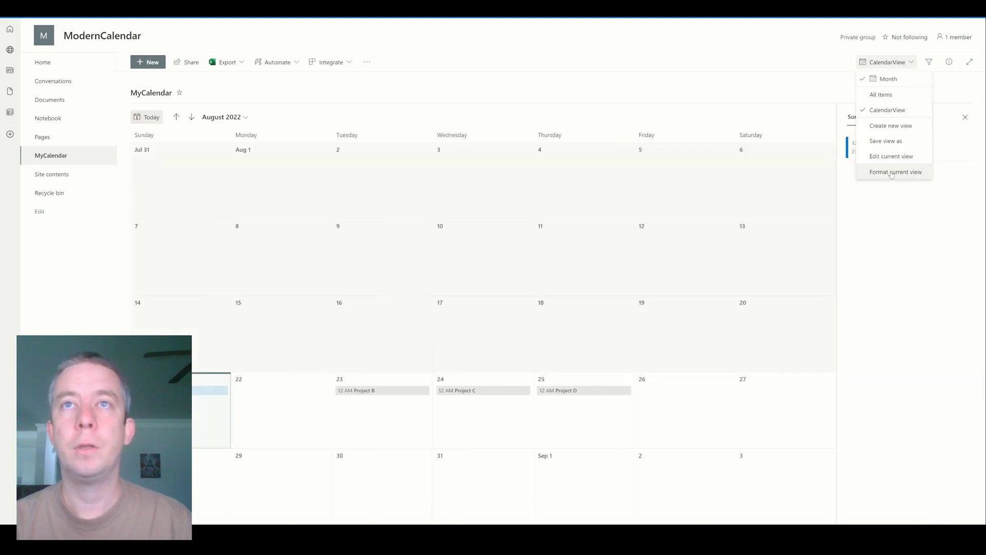
click(894, 172)
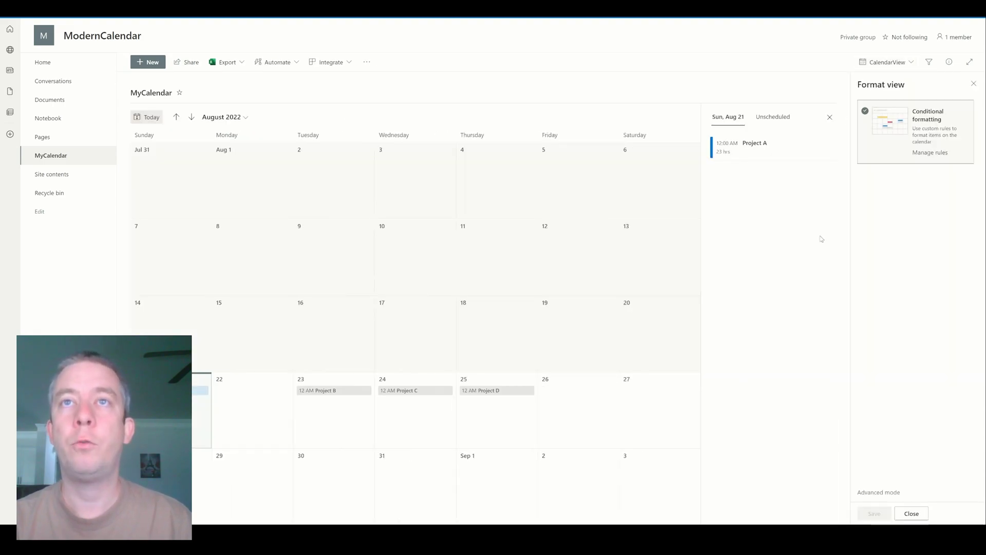
click(928, 154)
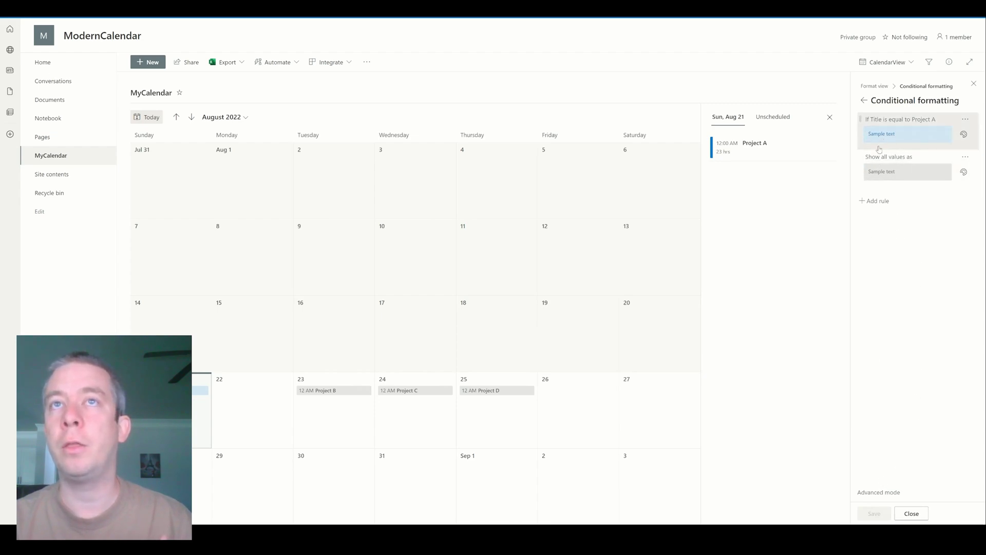
click(890, 493)
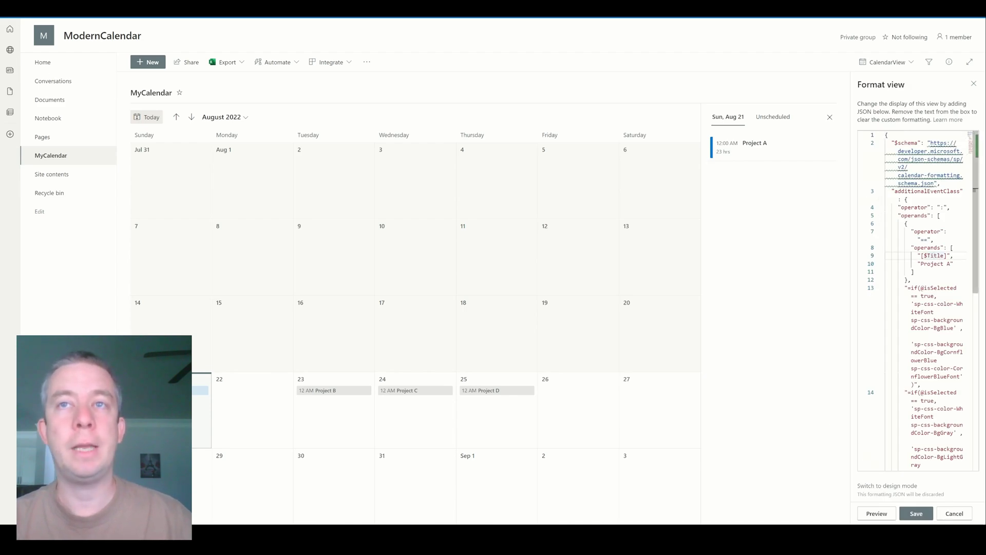
Copy the CalendarView formatting JSON into a second blank Notepad file and enlarge its text to 150%.
key(ctrl+a)
key(ctrl+c)
key(alt+Tab)
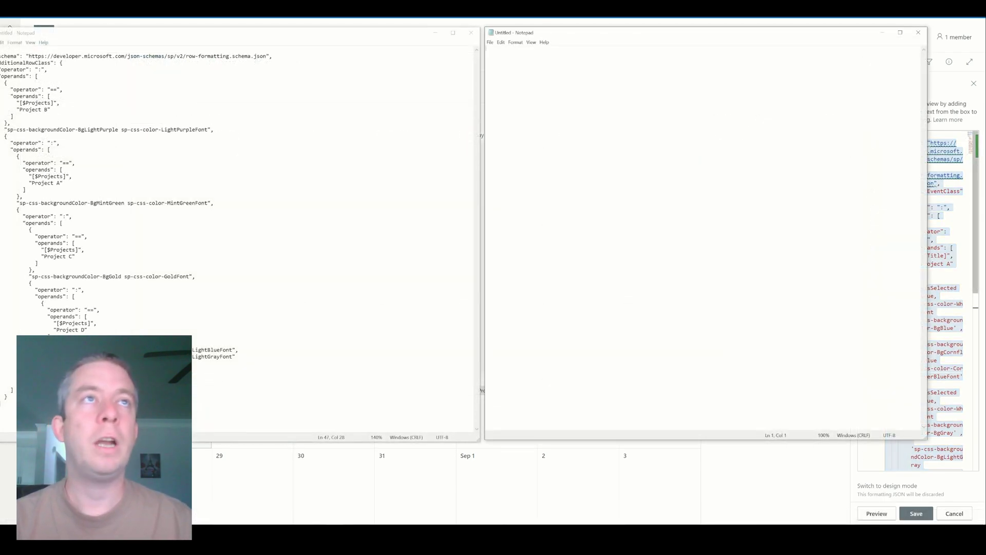
key(ctrl+v)
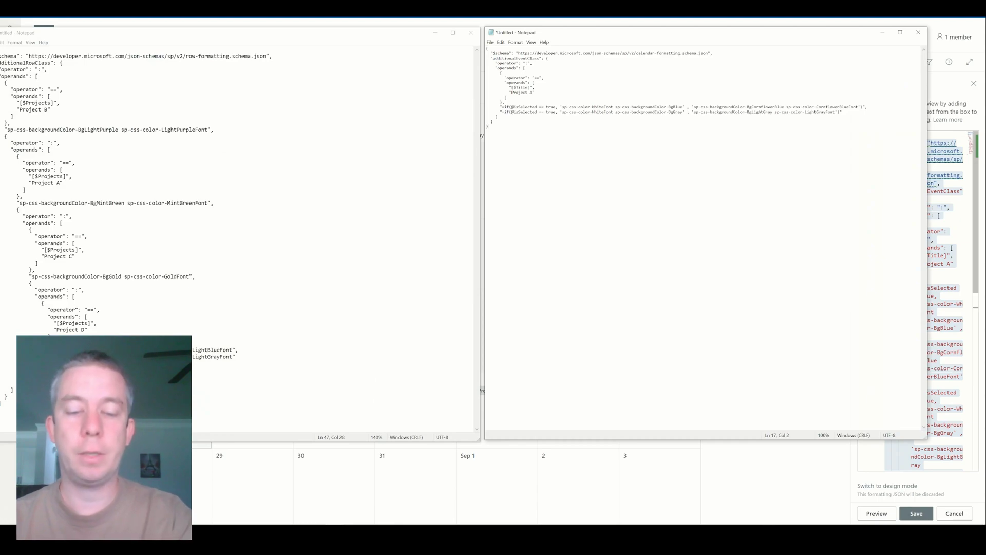
key(ctrl+plus)
key(ctrl+plus)
key(ctrl+plus)
key(ctrl+plus)
key(ctrl+plus)
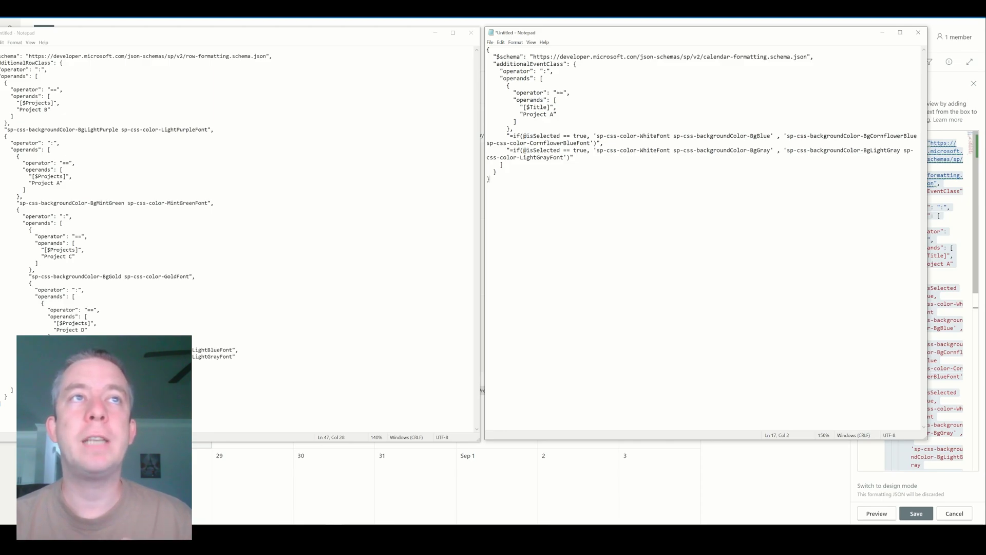
Arrange the two Notepad windows side by side and compare additionalEventClass in the calendar JSON with additionalRowClass in the row JSON.
drag(558, 114, 520, 114)
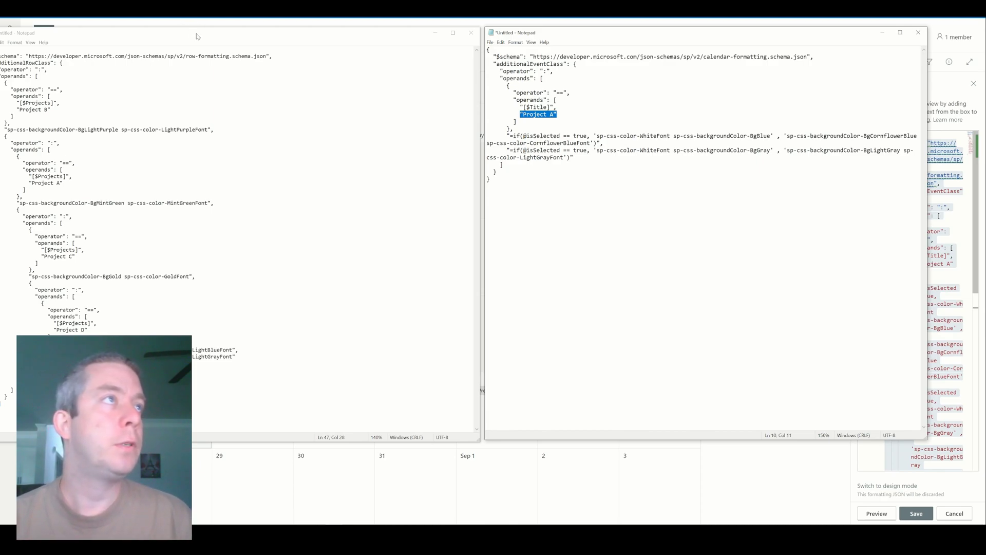
drag(197, 36, 232, 36)
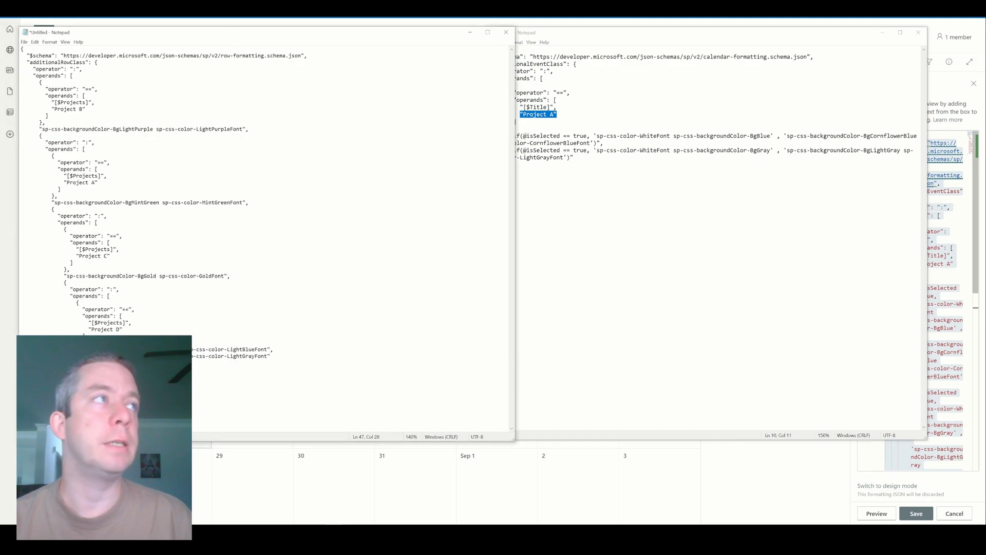
click(549, 32)
drag(554, 33, 567, 34)
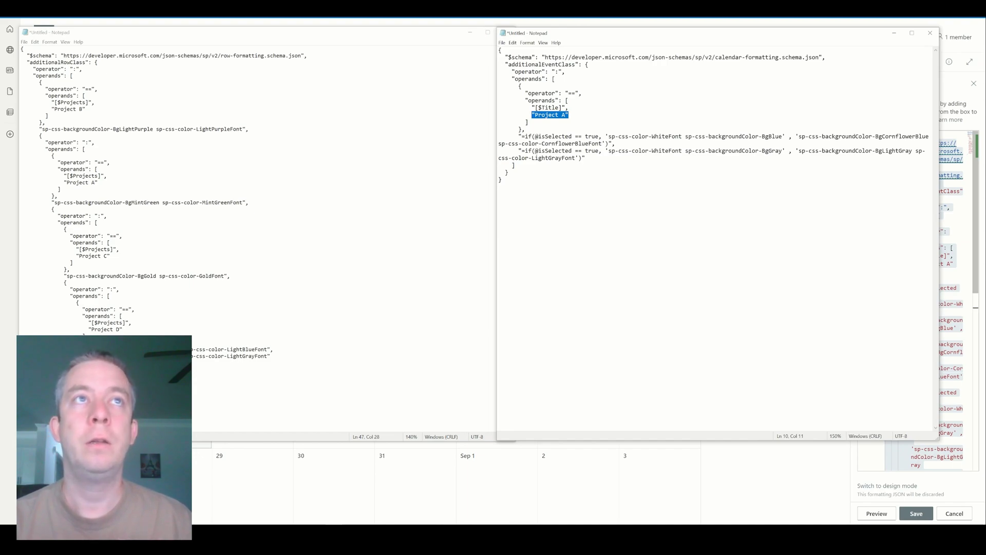
drag(576, 64, 522, 64)
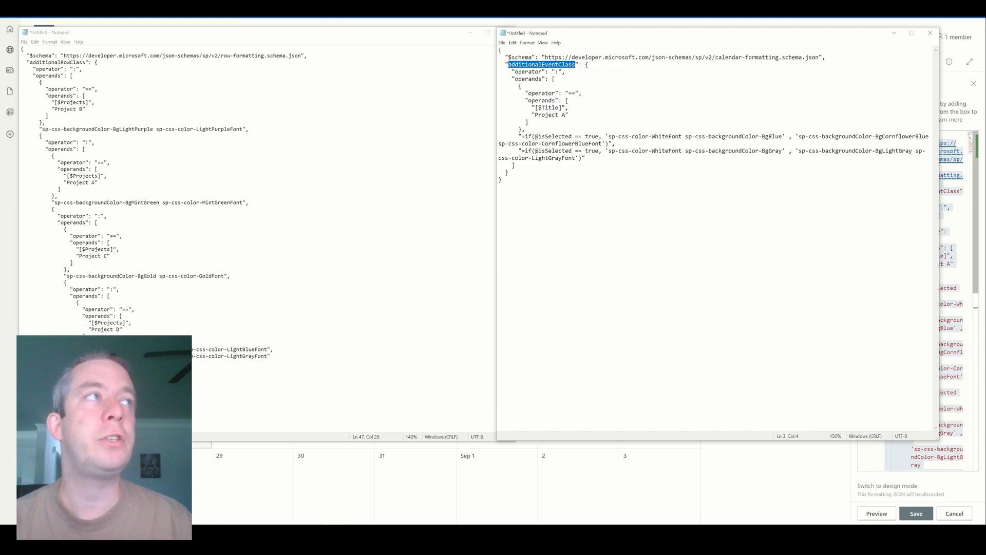
drag(86, 63, 30, 62)
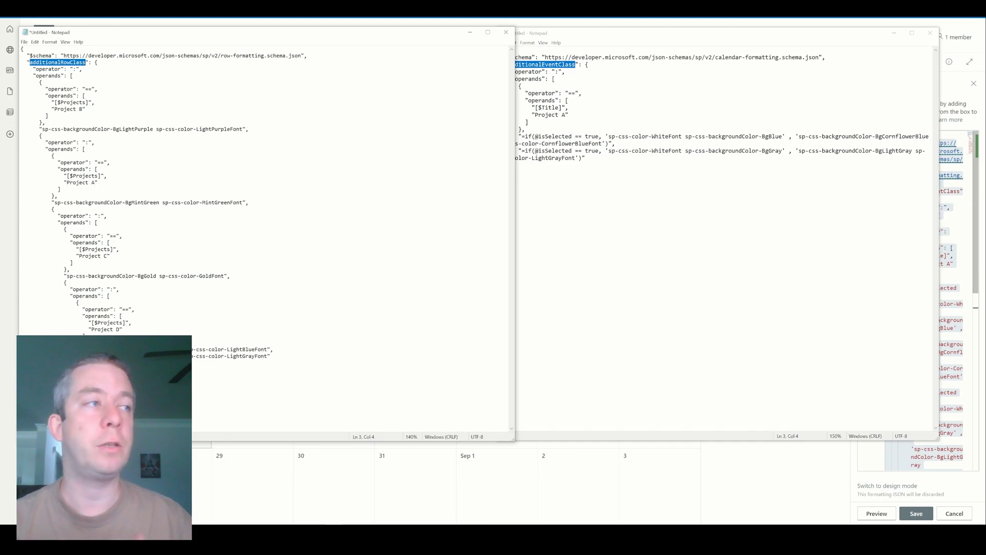
click(55, 209)
click(122, 236)
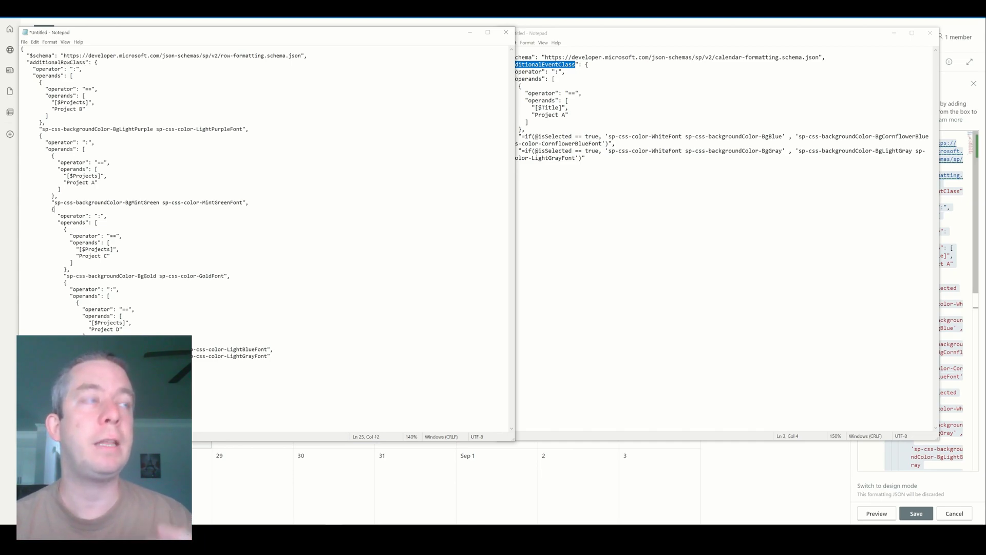
Replace the entire calendar JSON in the second Notepad file with a copy of the All Items row formatting JSON.
key(ctrl+a)
key(ctrl+c)
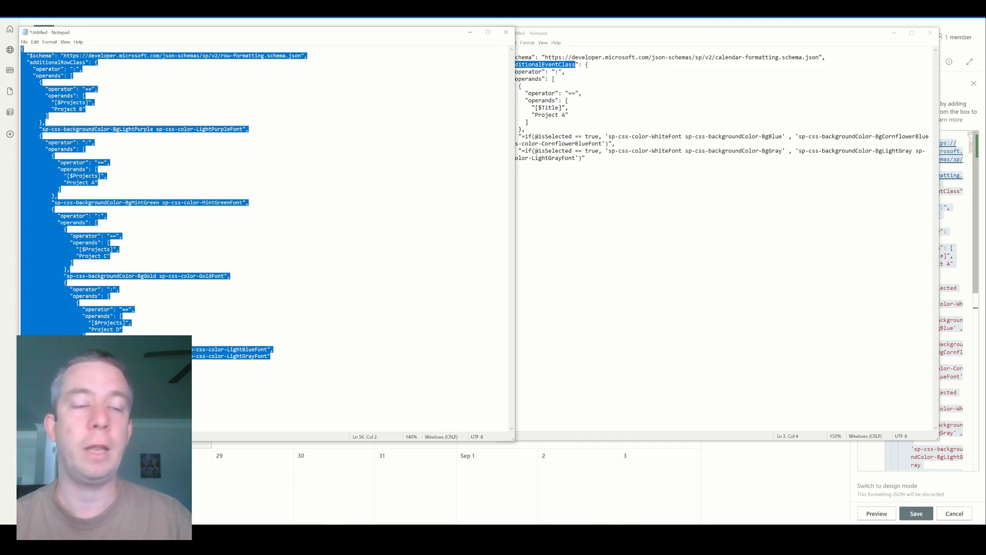
drag(514, 193, 499, 50)
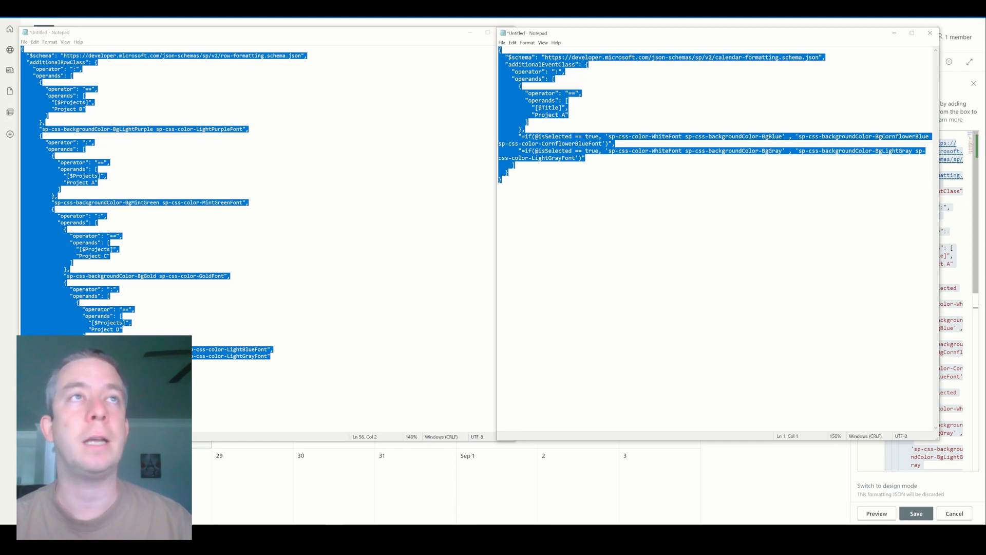
key(ctrl+v)
Rename additionalRowClass to additionalEventClass in the JSON of the second Notepad file.
scroll(549, 154, up, 1)
click(549, 64)
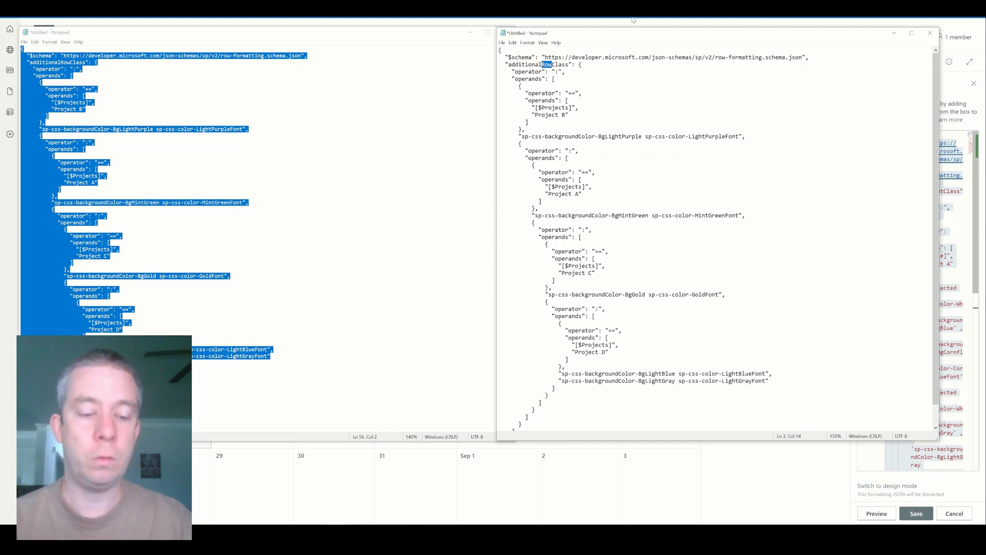
key(BackSpace)
key(BackSpace)
key(Delete)
text(Even)
click(592, 187)
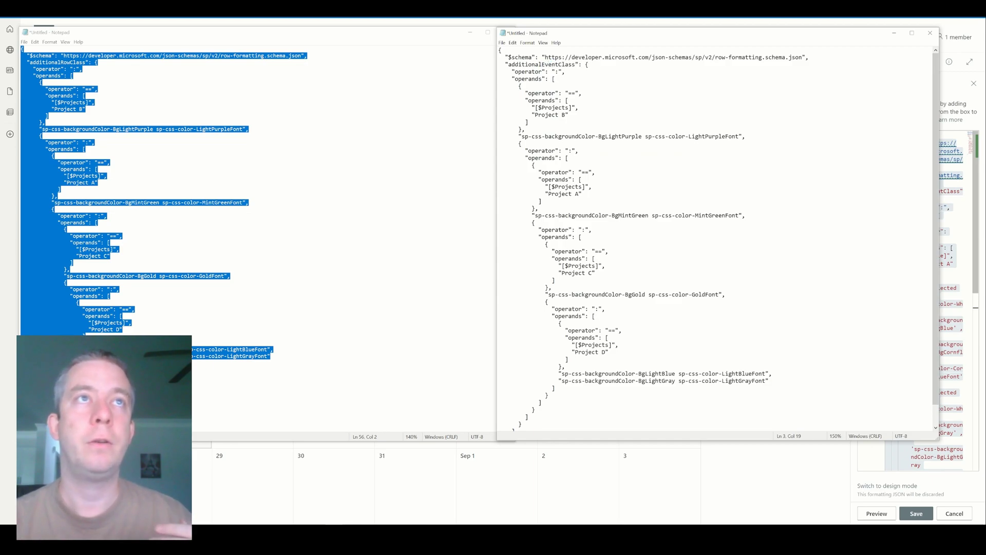
Replace the CalendarView formatting JSON in SharePoint with a copy of the edited Notepad JSON and widen the Format view pane.
key(ctrl+a)
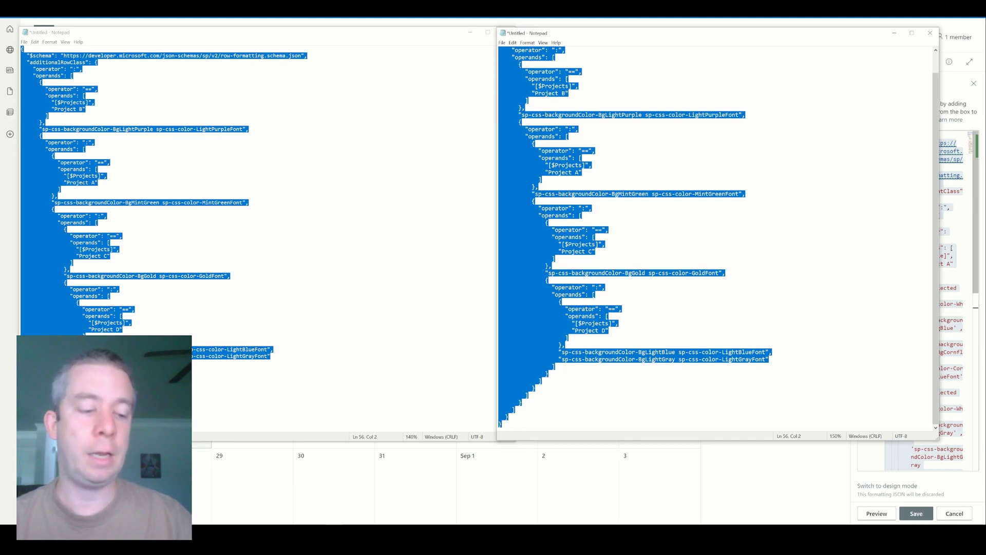
key(alt+Tab)
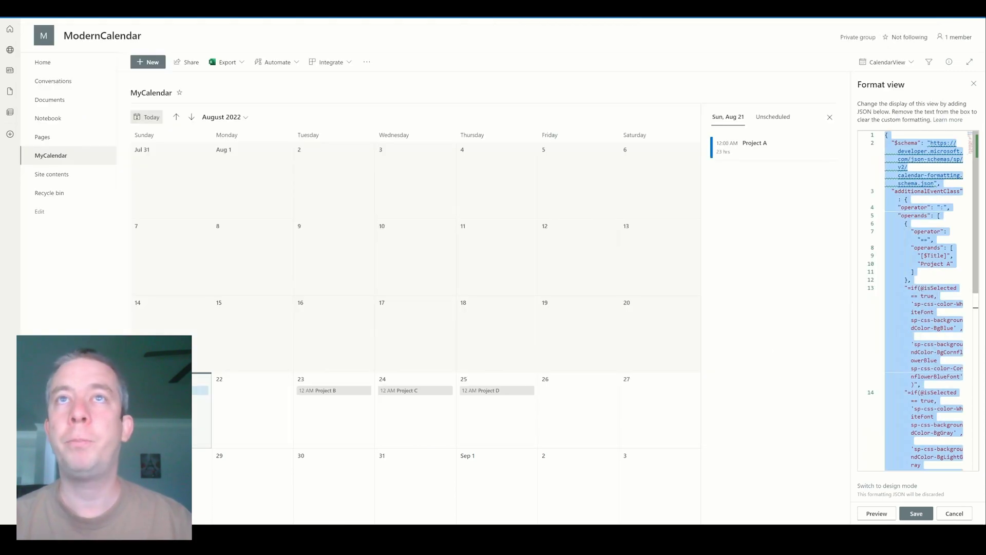
click(940, 216)
key(ctrl+End)
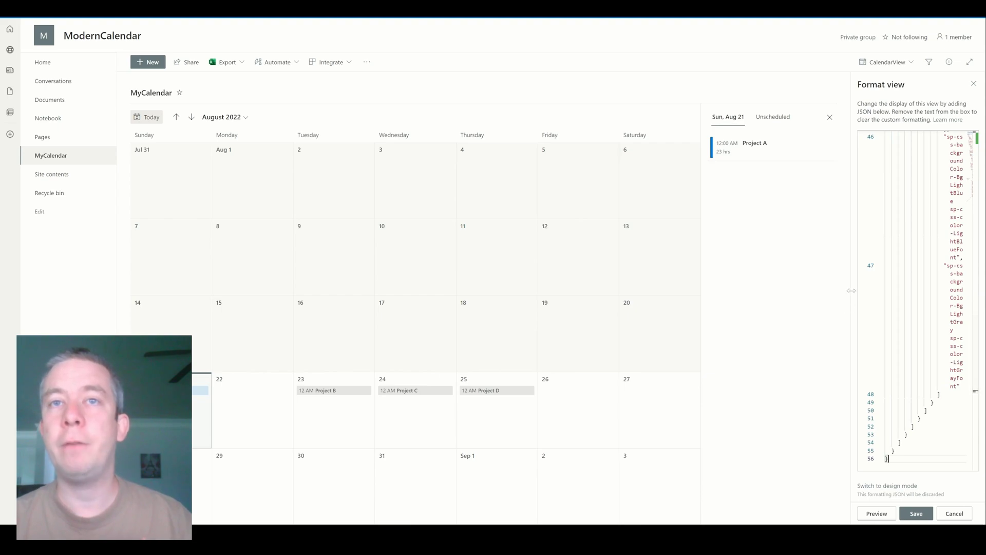
drag(851, 291, 732, 286)
drag(975, 362, 976, 274)
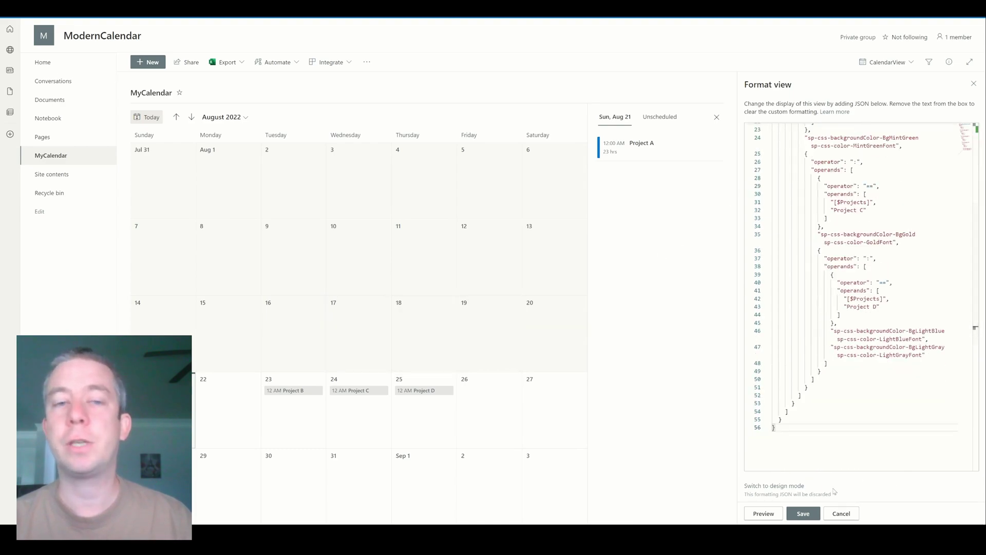
Save the new CalendarView formatting and close the Format view pane.
click(802, 513)
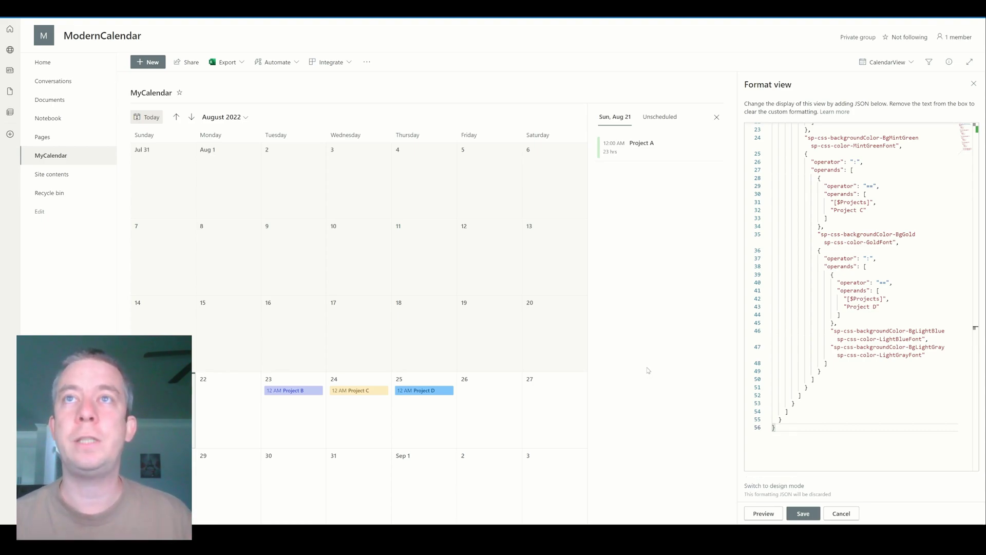
click(973, 83)
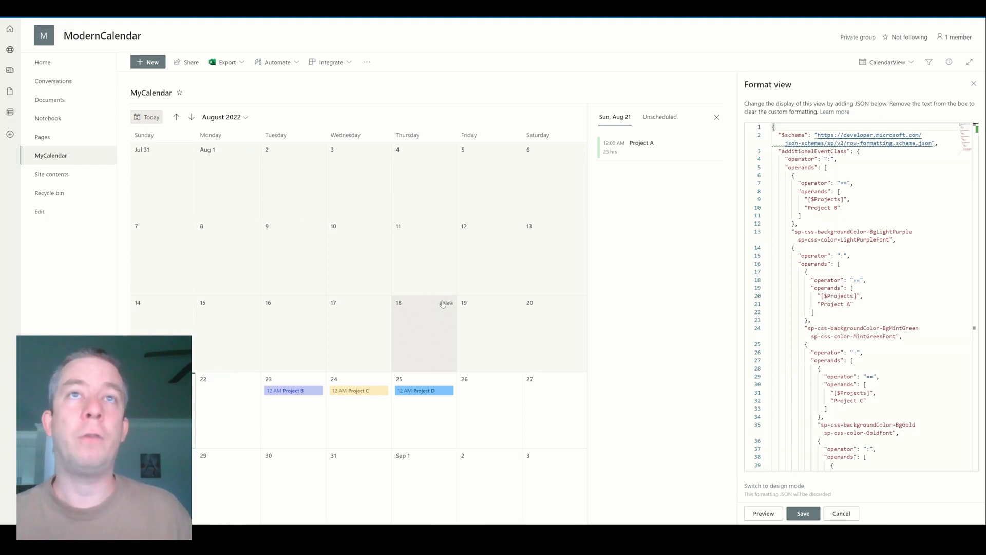
click(974, 84)
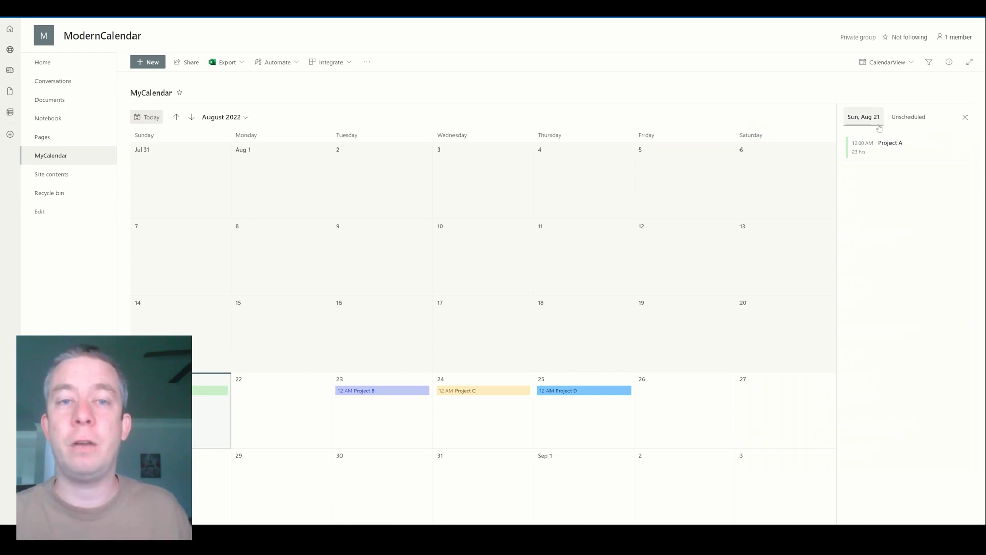
Compare the project colors of the All Items rows with the events in CalendarView.
click(887, 62)
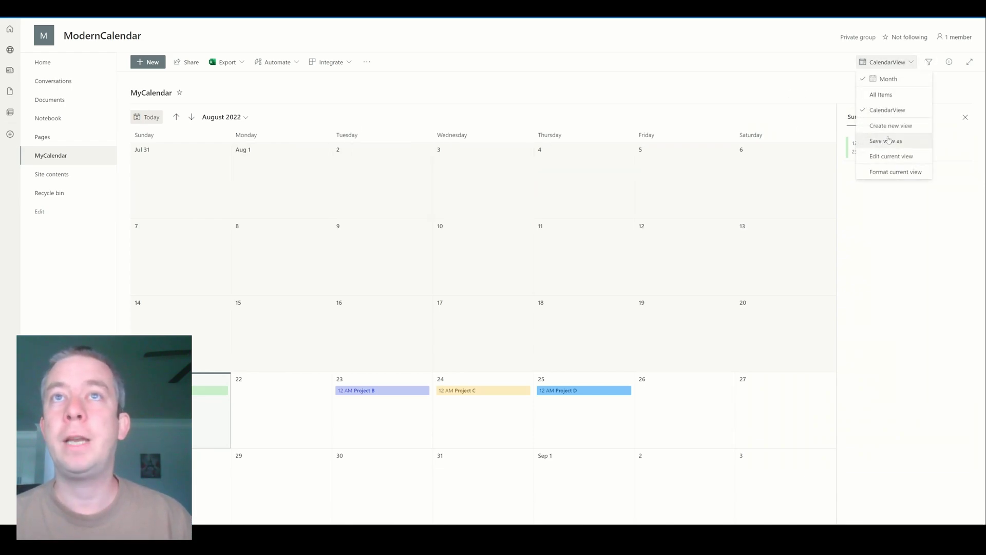
click(880, 95)
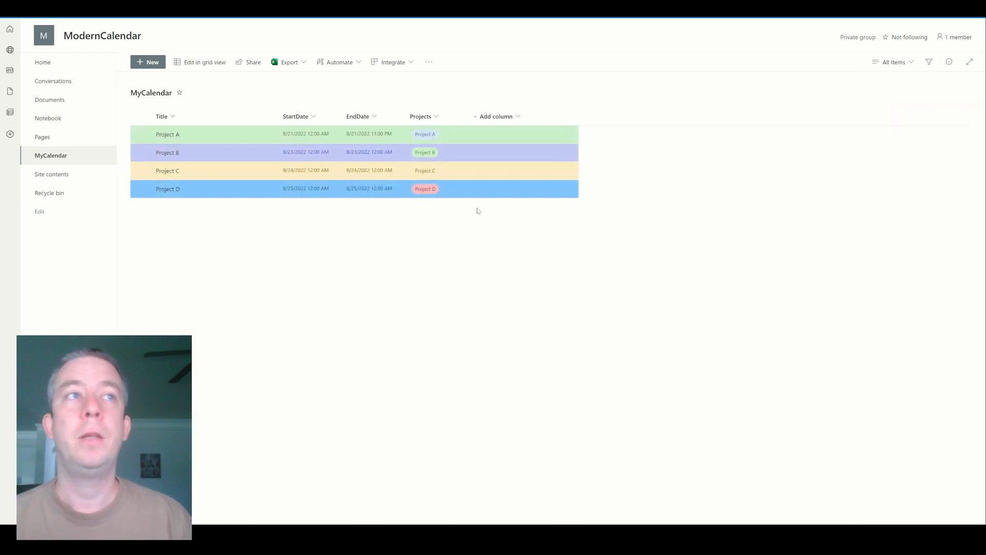
click(895, 62)
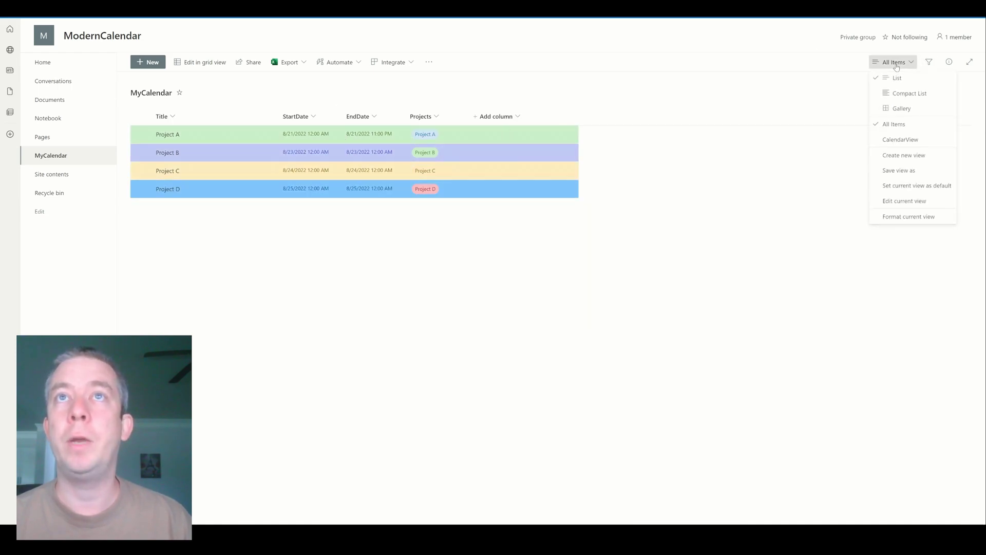
click(897, 140)
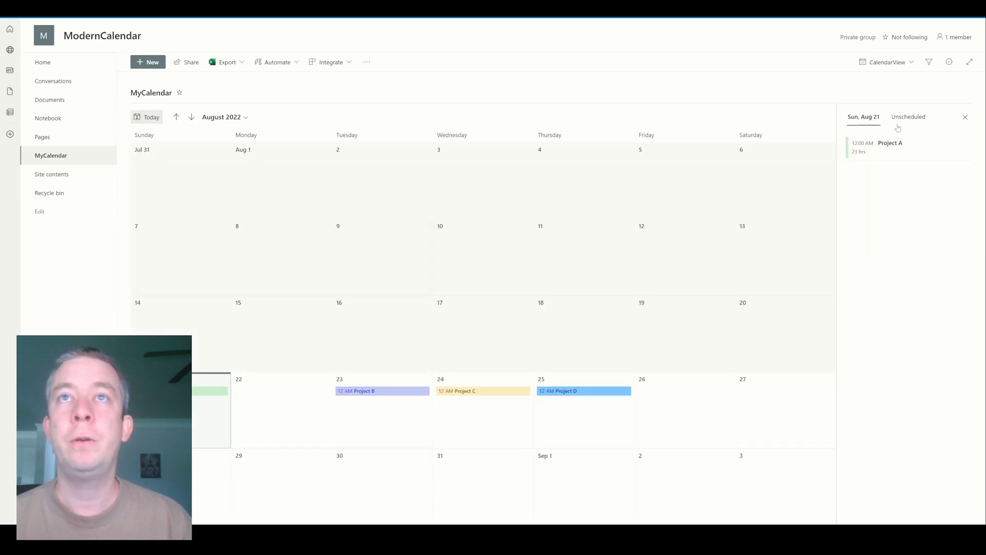
click(887, 63)
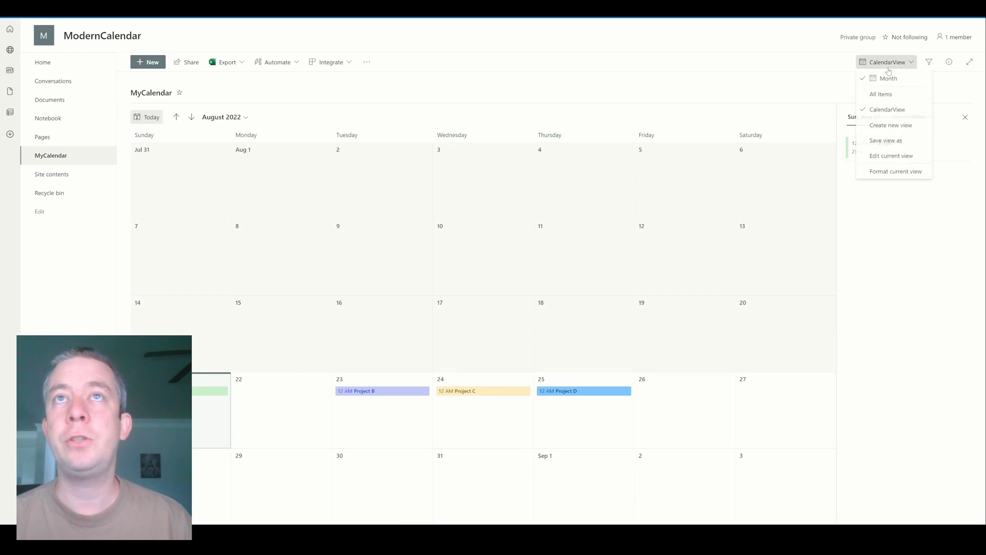
click(879, 172)
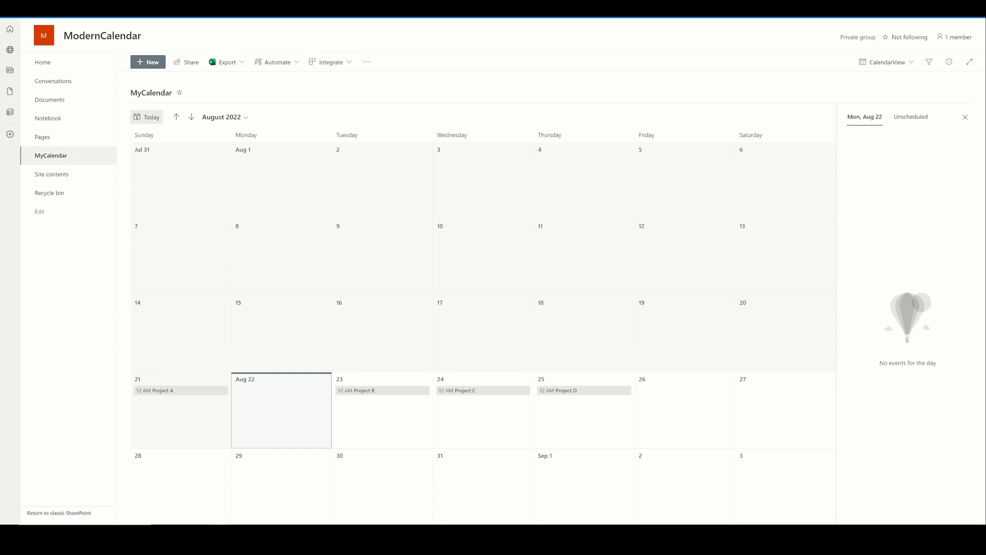
Go to the MyCalendar list from the site home page and open CalendarView for editing in the list settings.
click(43, 63)
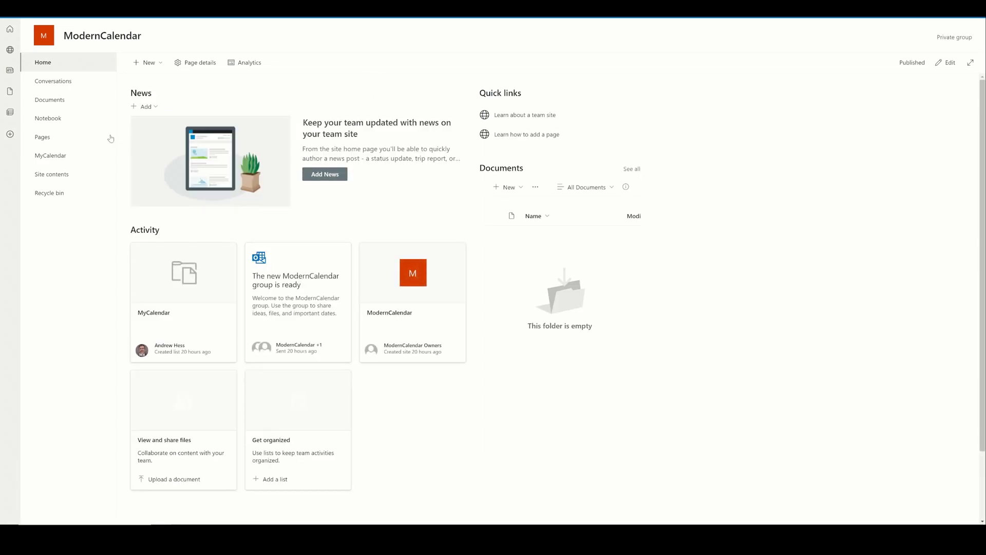
click(54, 157)
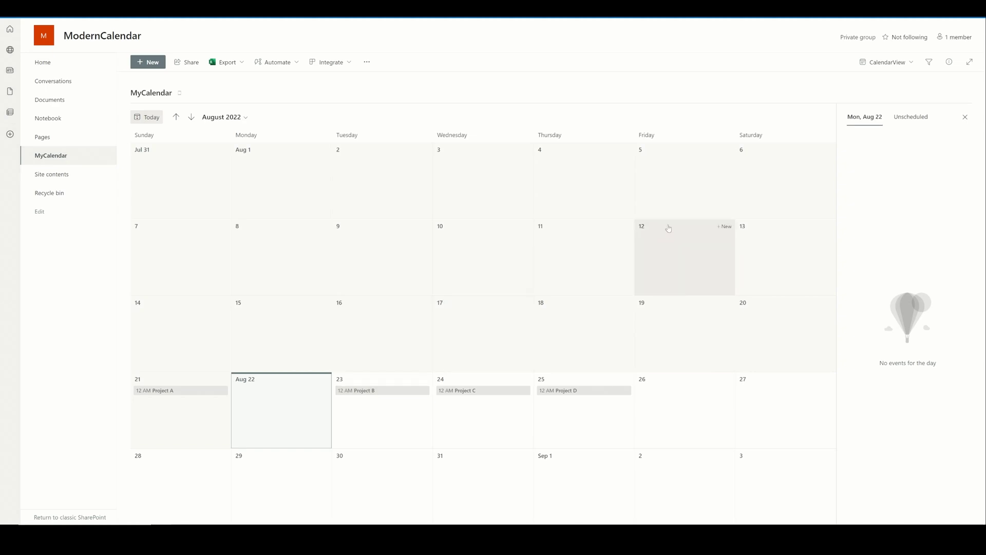
click(944, 14)
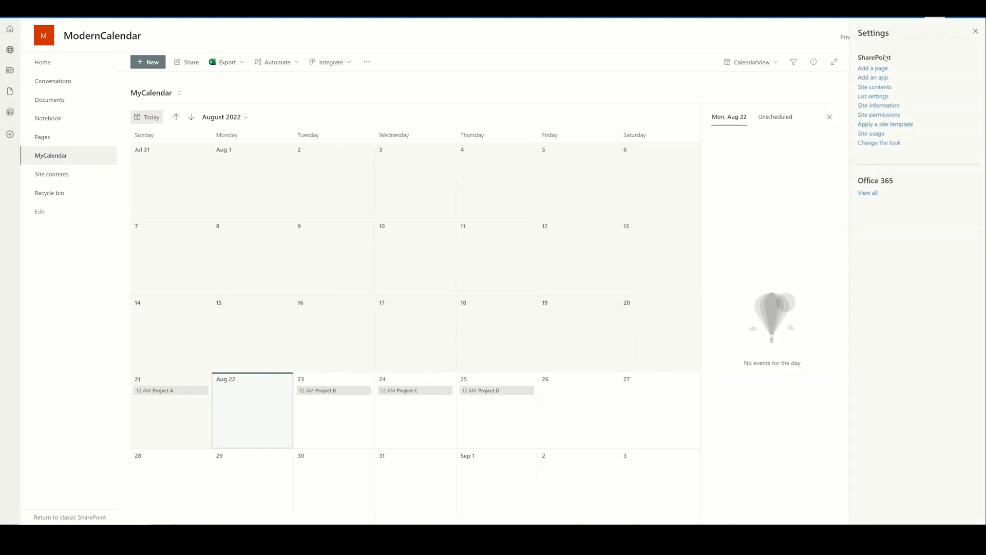
click(871, 96)
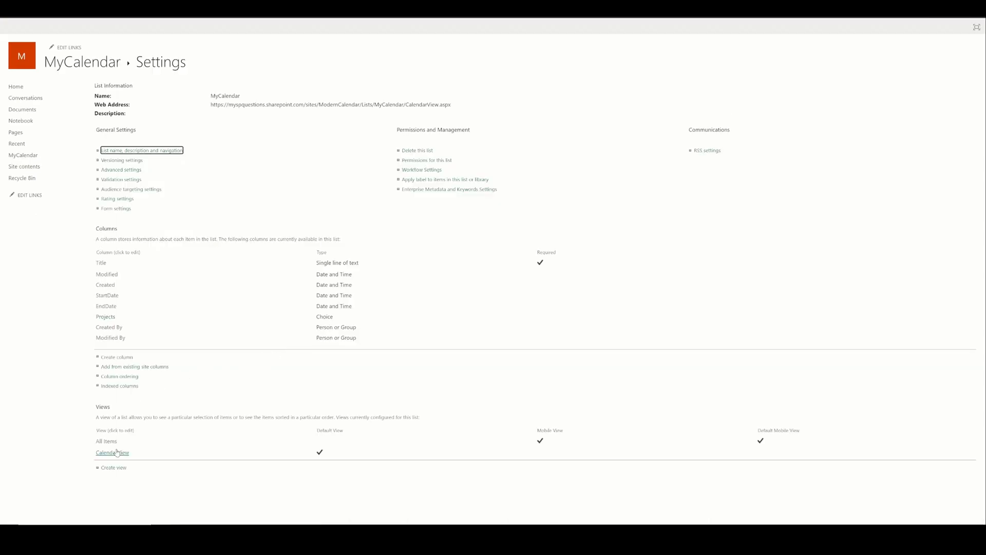
click(117, 452)
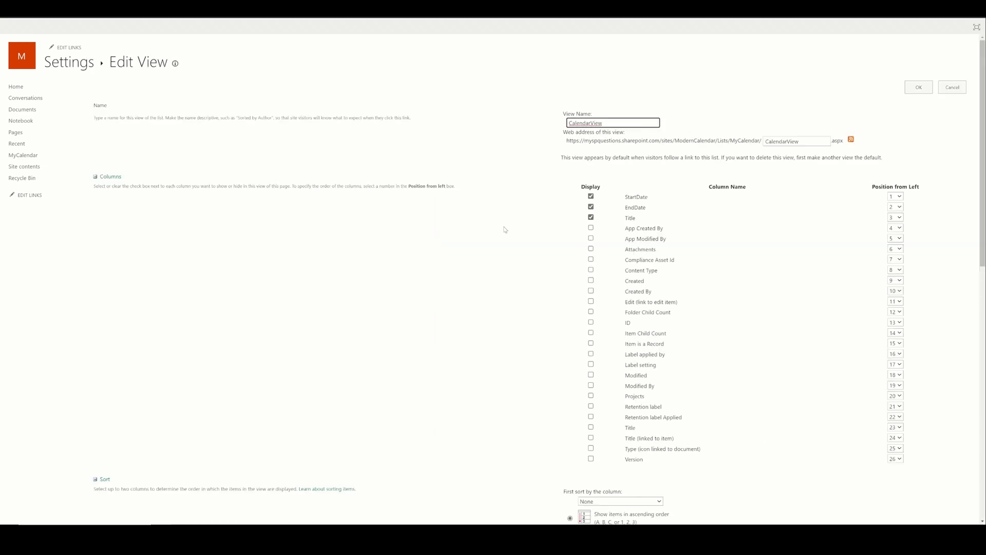
Include the Projects column in CalendarView's displayed columns, save the view and return to the MyCalendar list.
scroll(599, 334, down, 2)
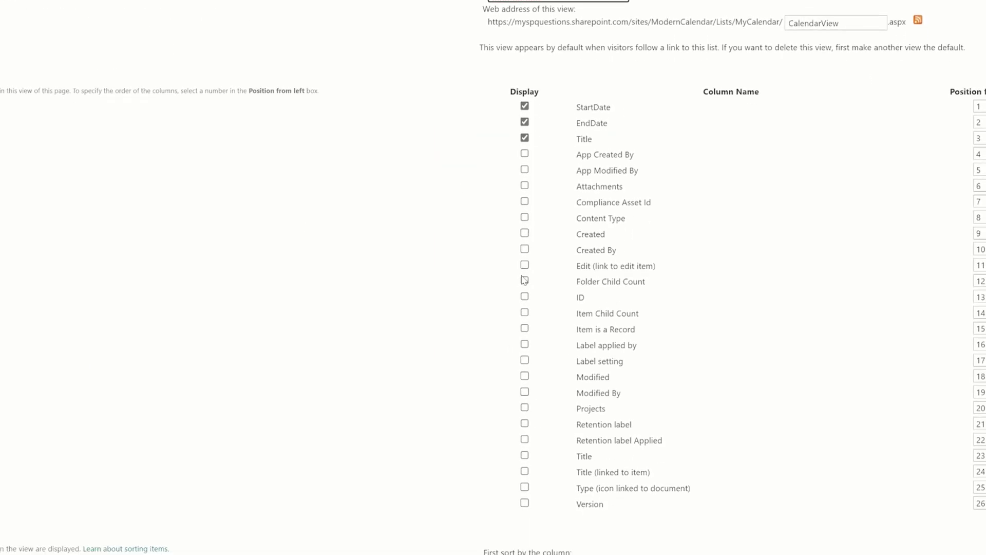
click(525, 407)
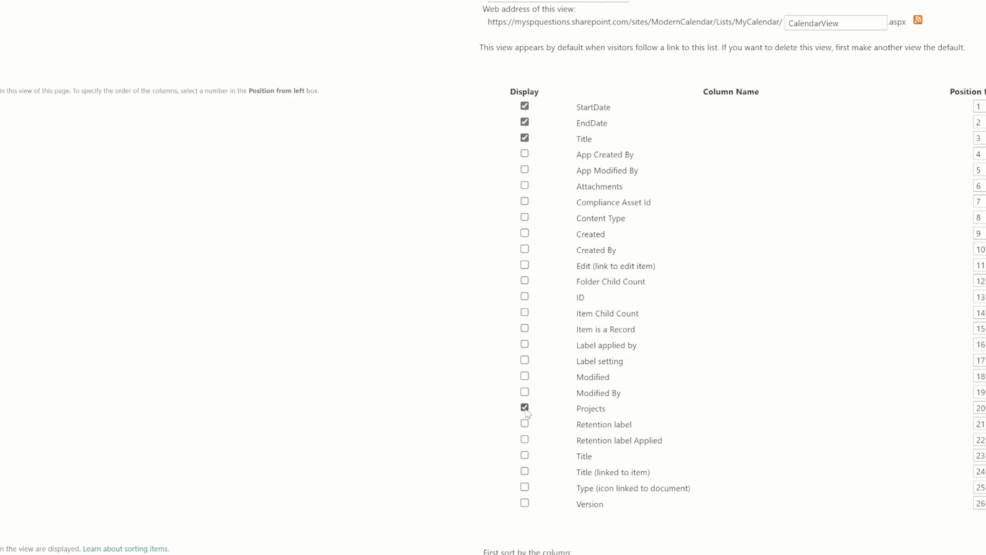
scroll(469, 264, up, 1)
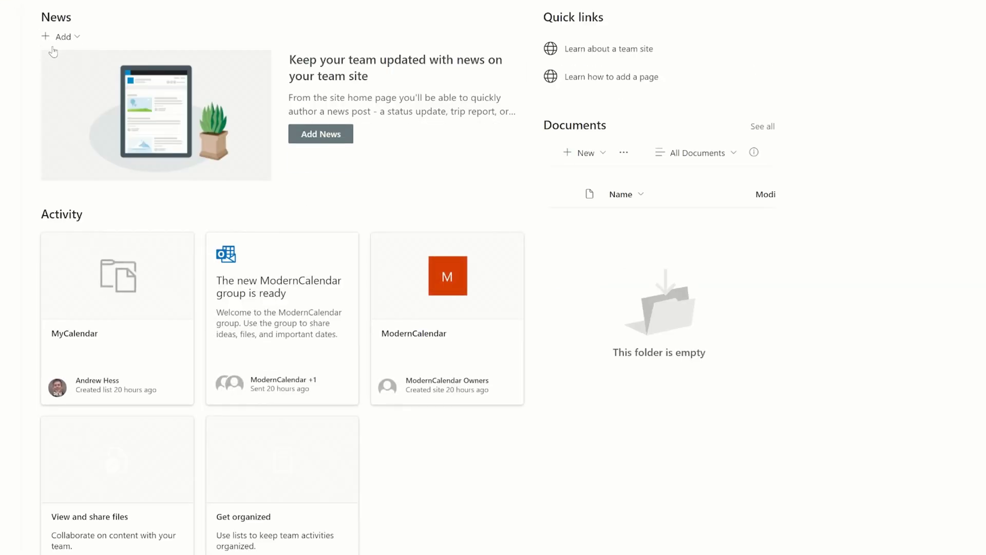
click(61, 156)
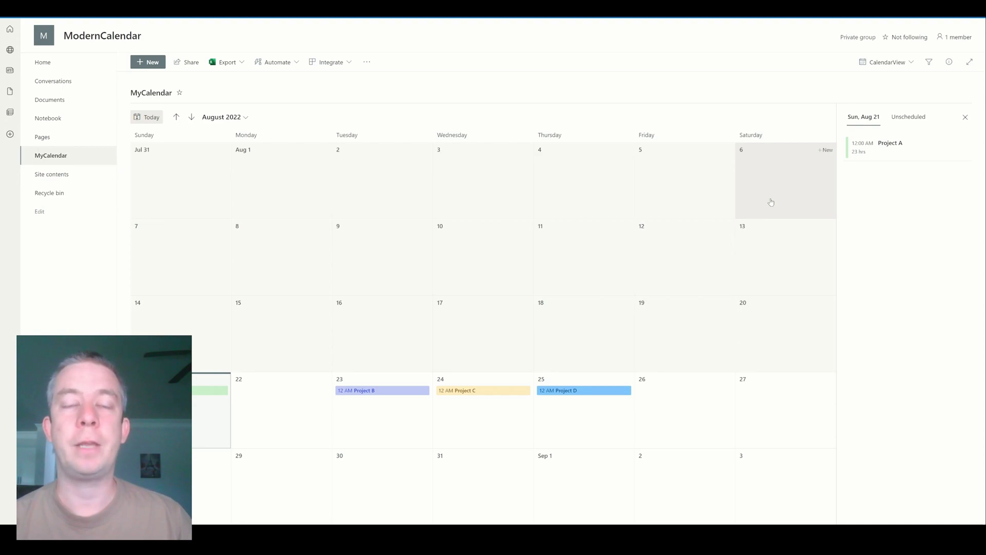
click(770, 203)
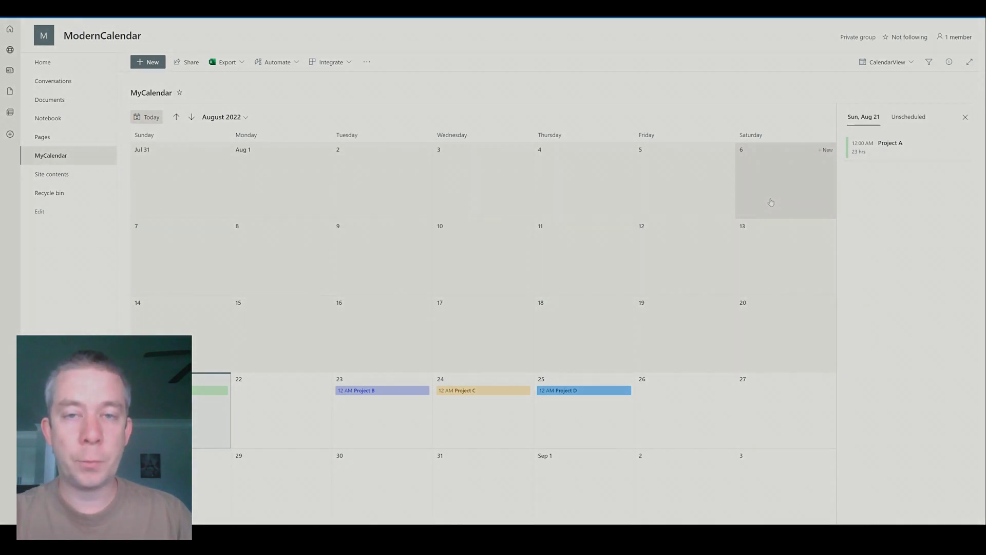